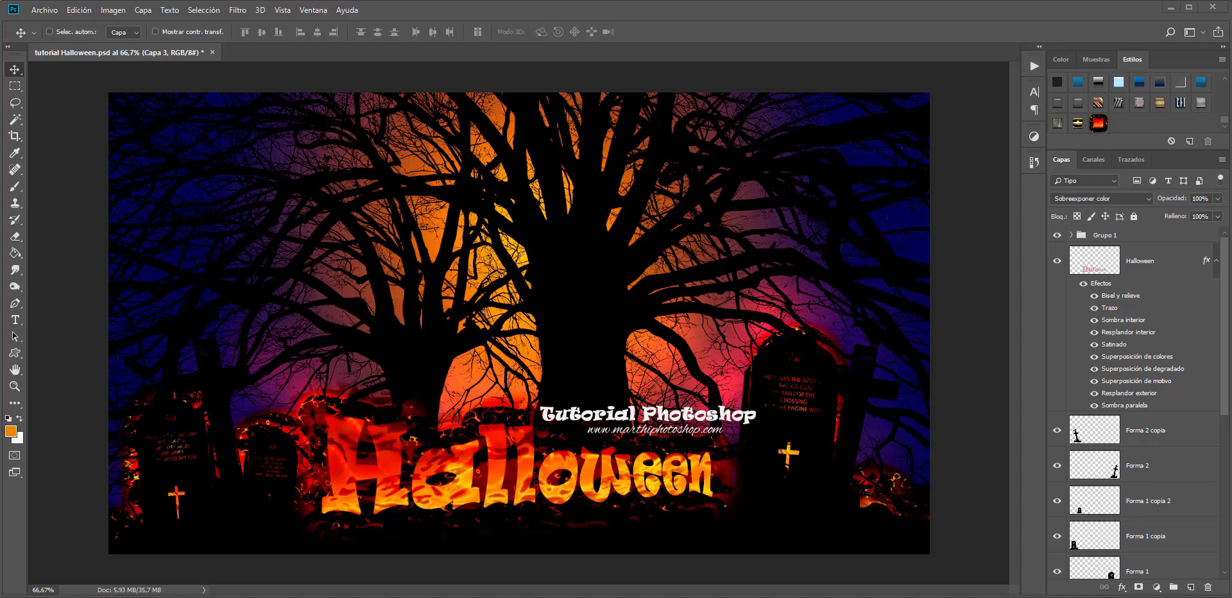
Bring the Pixabay 'Árbol La Naturaleza Madera' tree photo page to the front
key("alt+Tab")
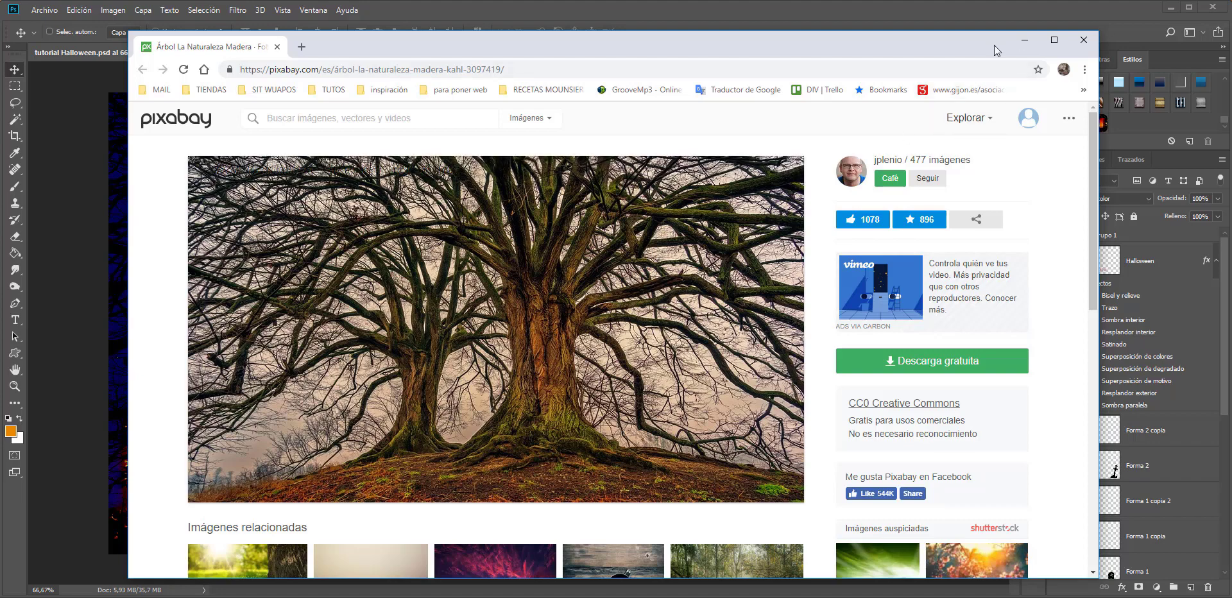
Minimize the Pixabay browser to reveal the Halloween folder with tree-3097419
left_click(1024, 39)
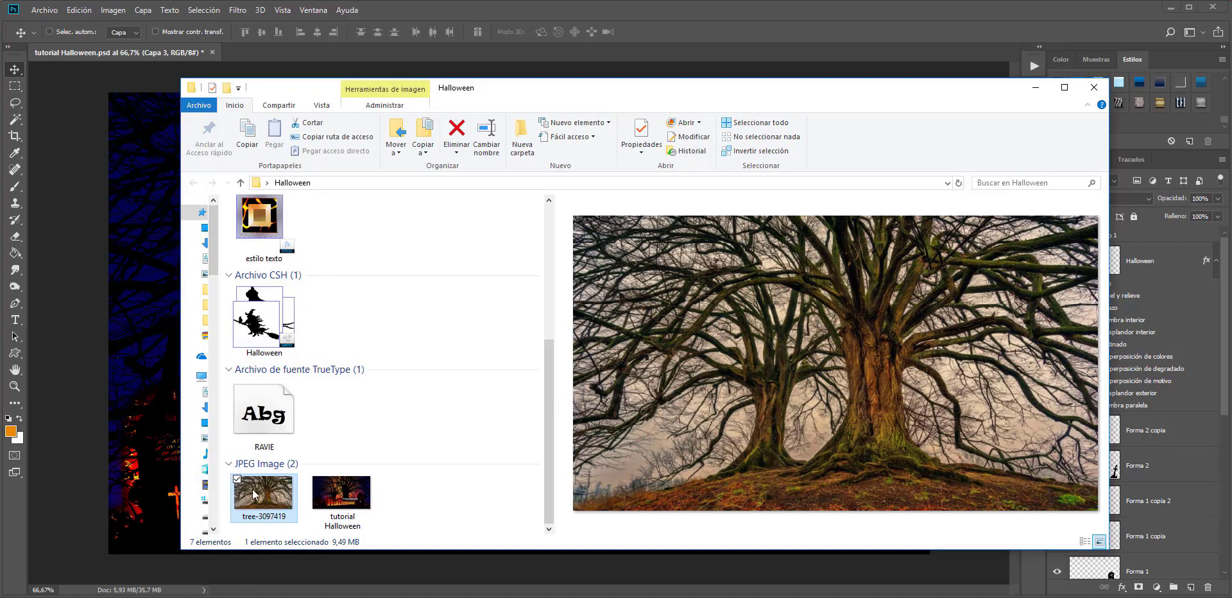
mouse_move(258, 220)
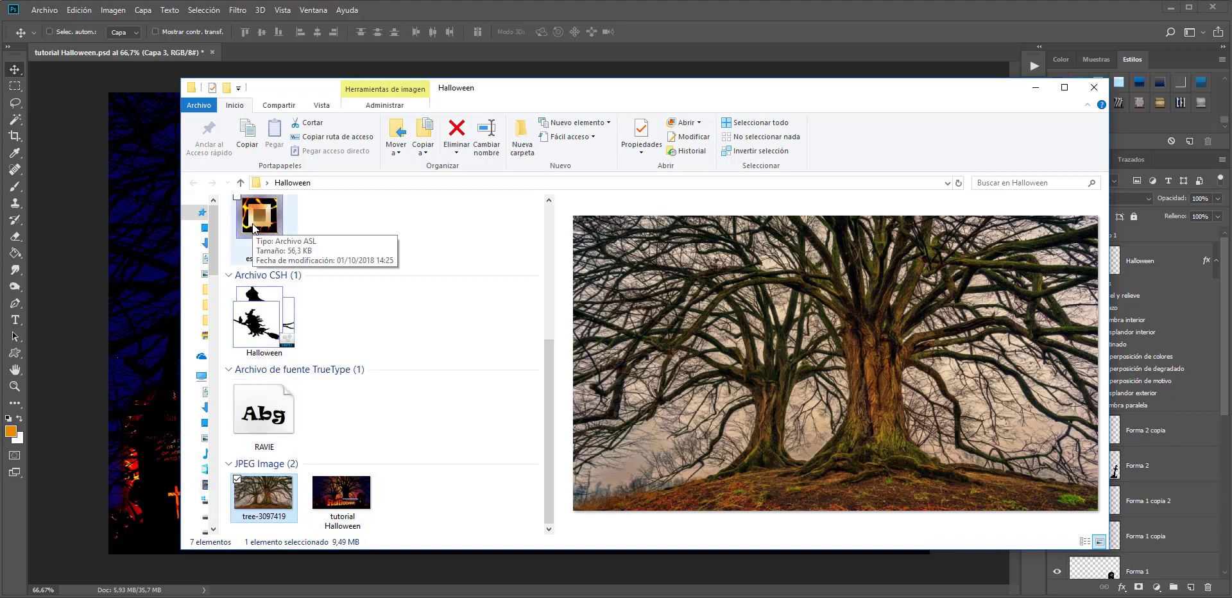
Close the Halloween folder window to return to Photoshop
left_click(1035, 88)
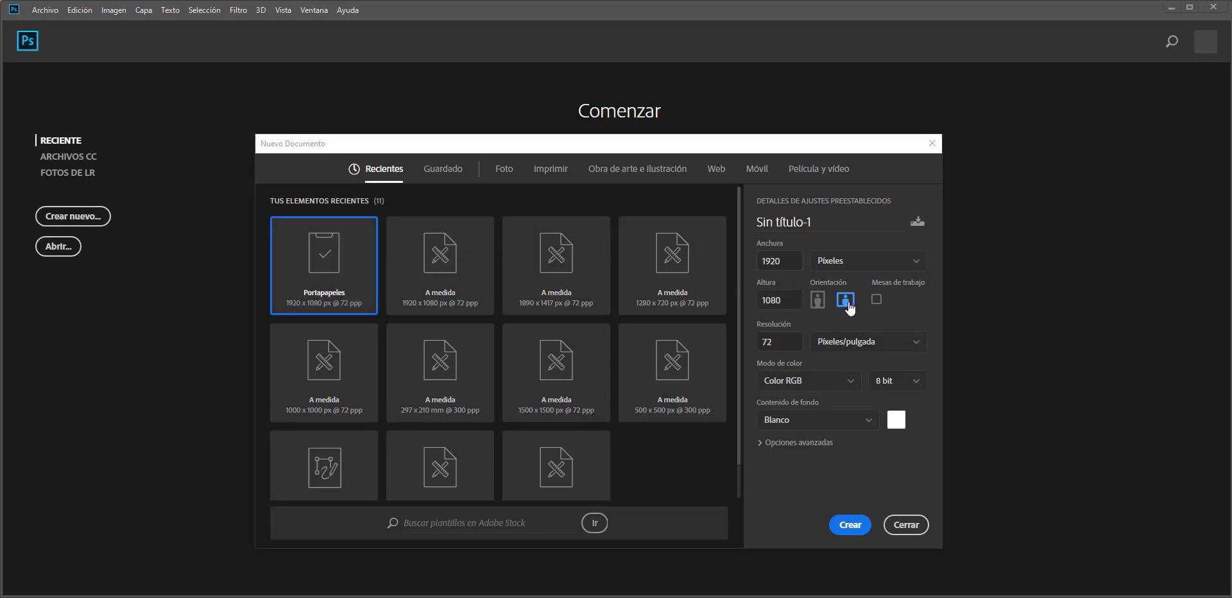
Create a 1920 × 1080, 72 ppi white-background document named 'Halloween'
left_click(820, 220)
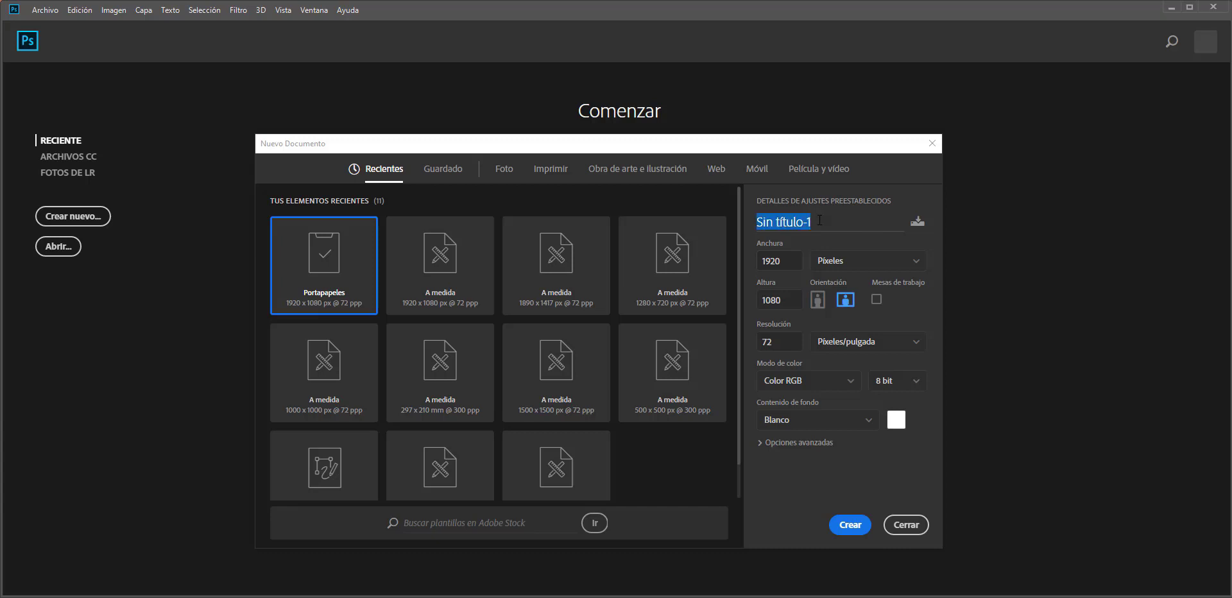
type("Halloween")
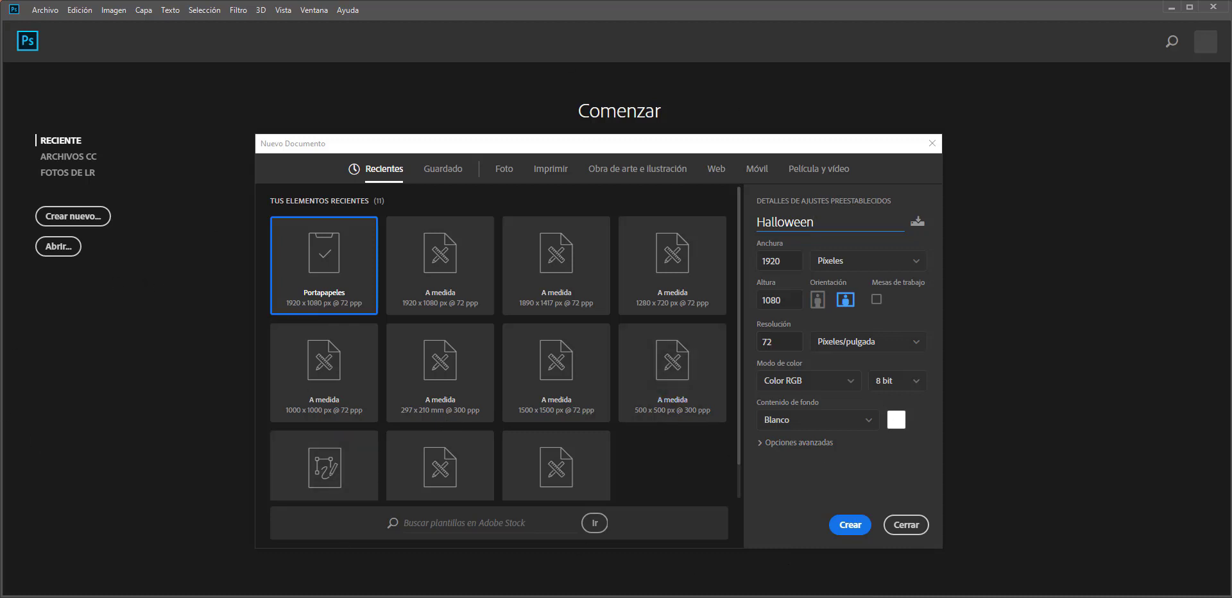
left_click(848, 524)
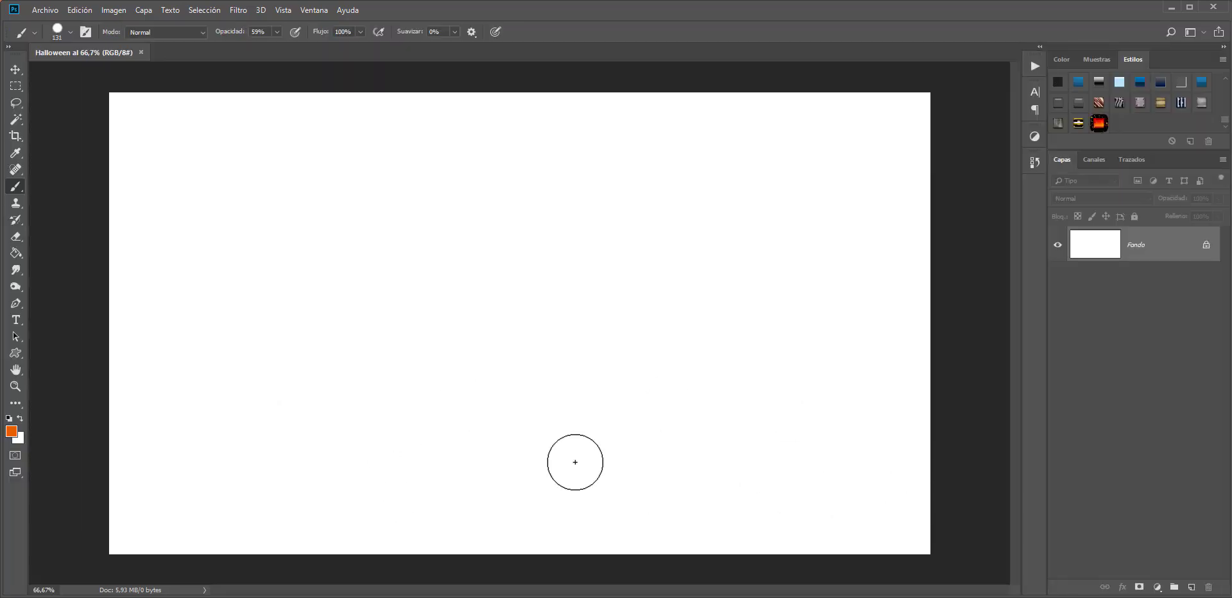
Place tree-3097419 as an embedded layer and scale it to 137% to fill the canvas
left_click(44, 11)
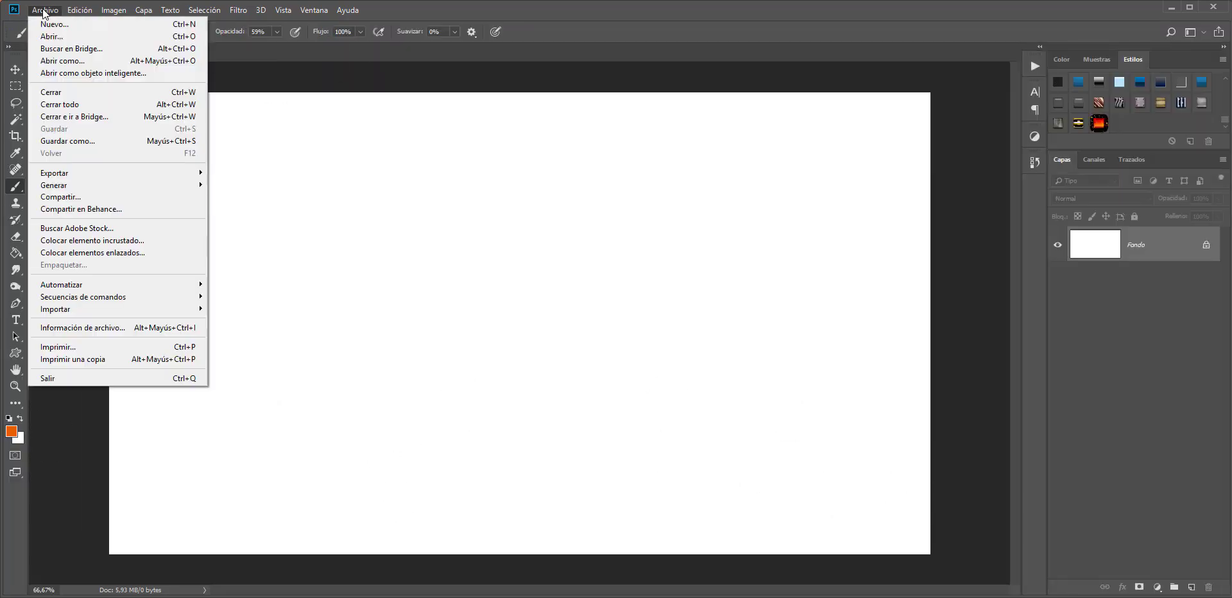
left_click(96, 241)
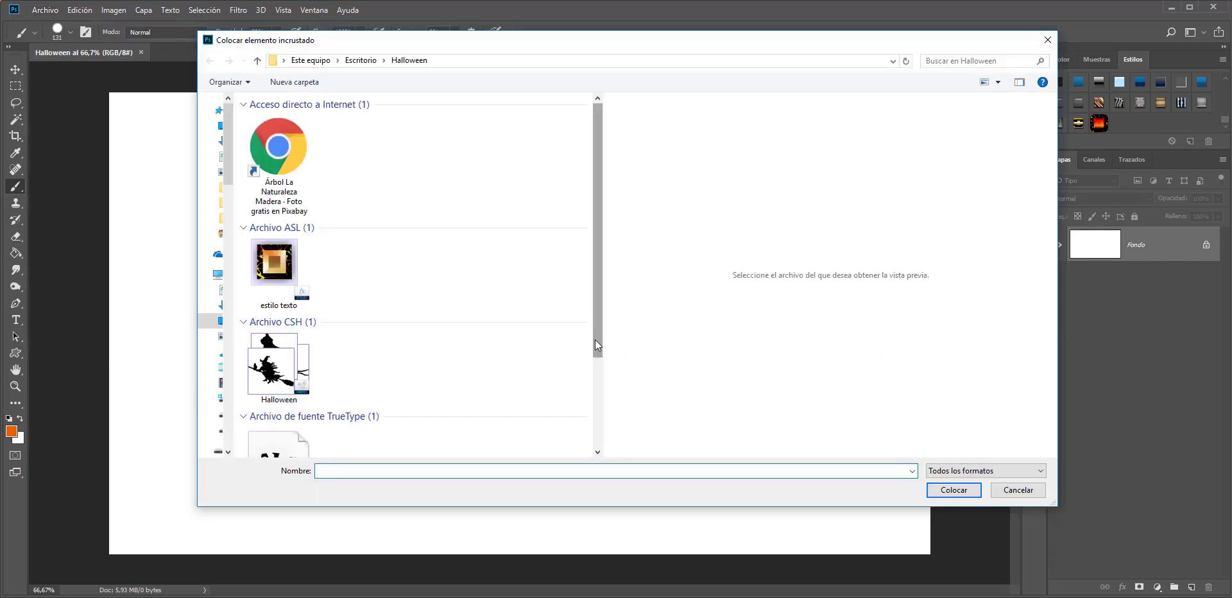
scroll(452, 398, "down", 3)
left_click(278, 422)
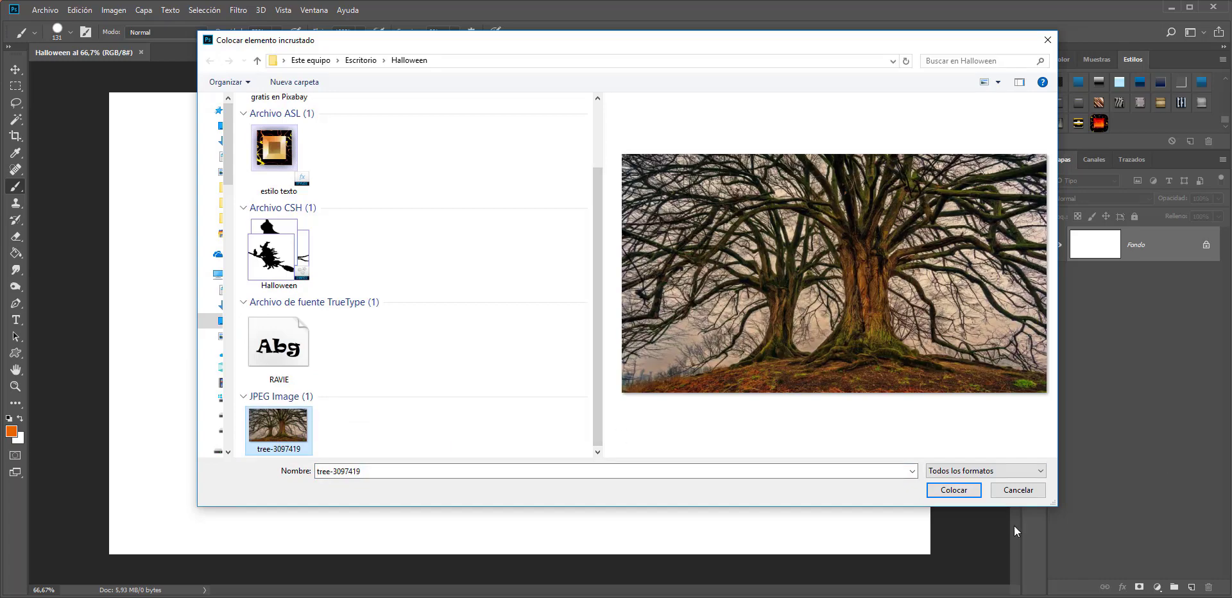
left_click(947, 491)
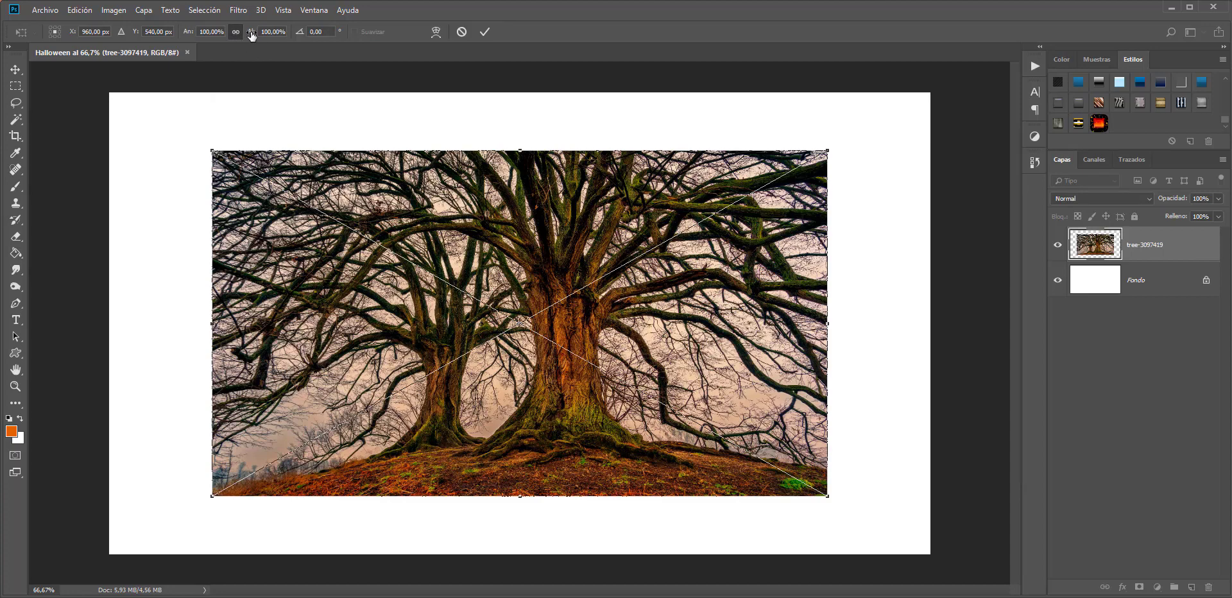
left_click_drag(251, 36, 274, 38)
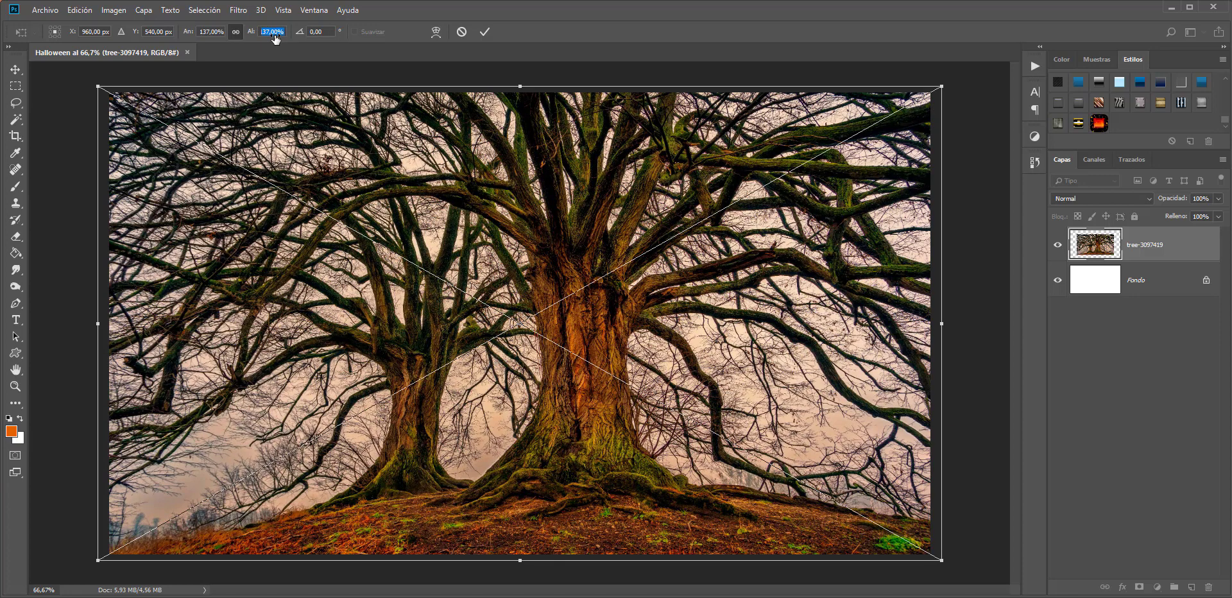
left_click(487, 32)
Hide the white Fondo layer and rasterize the tree-3097419 layer
left_click(1146, 286)
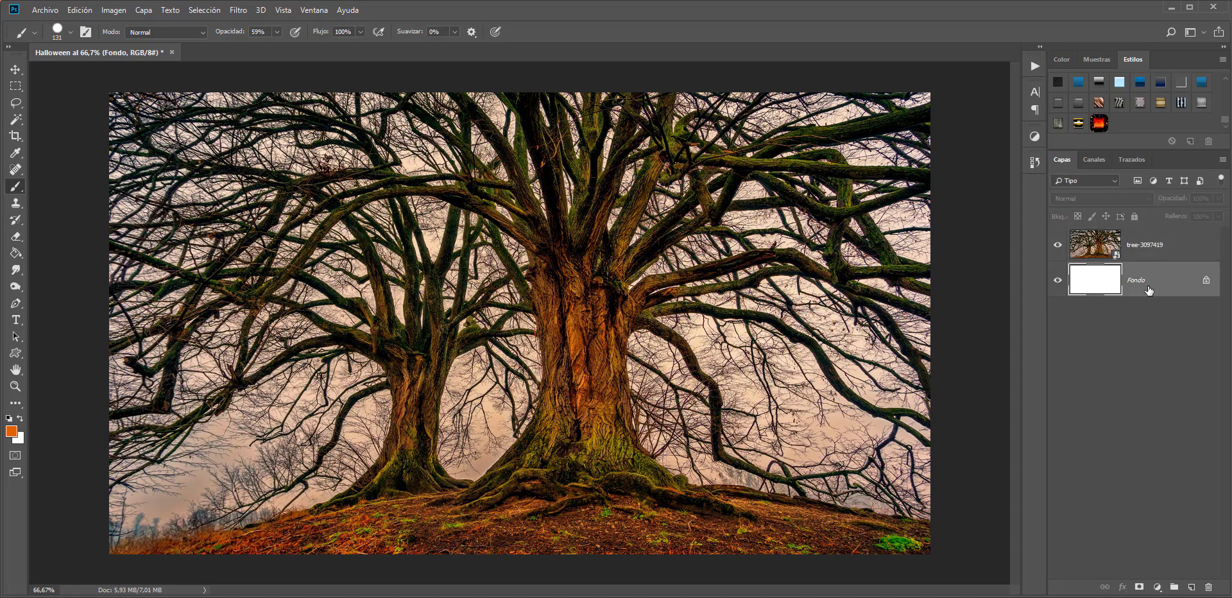
left_click(1059, 282)
left_click(1168, 246)
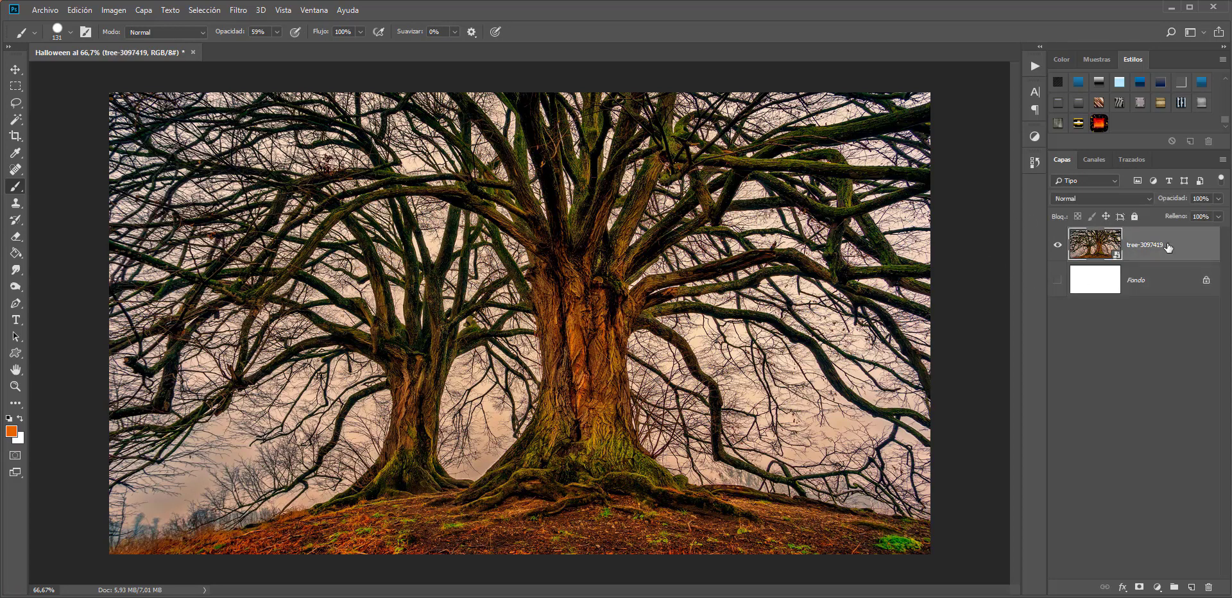
right_click(1146, 248)
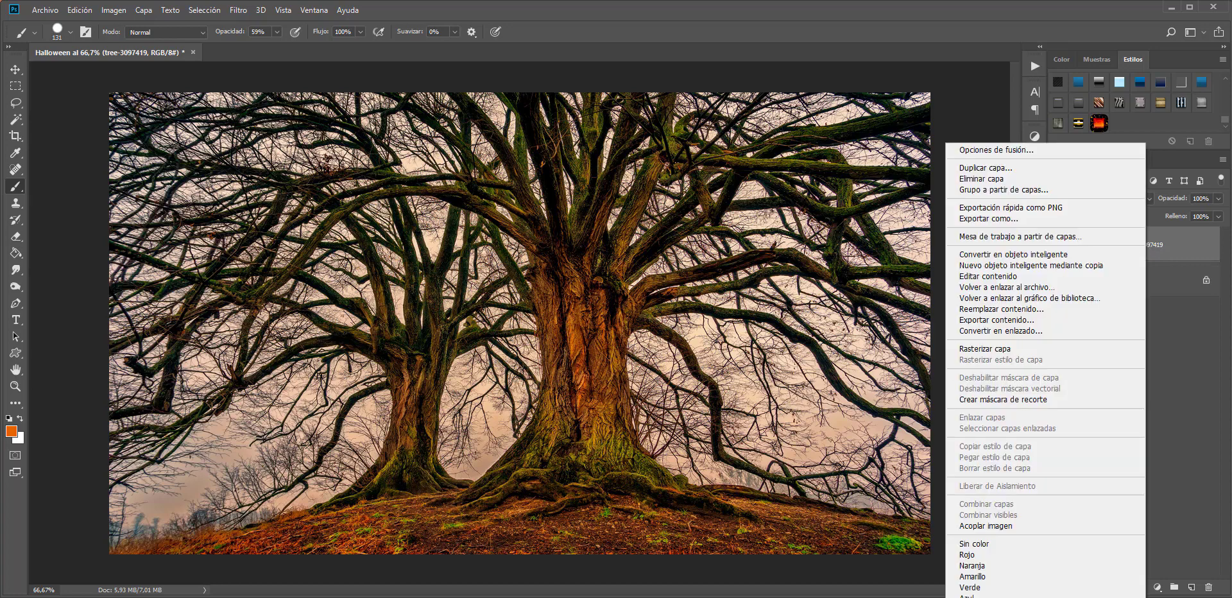
left_click(988, 347)
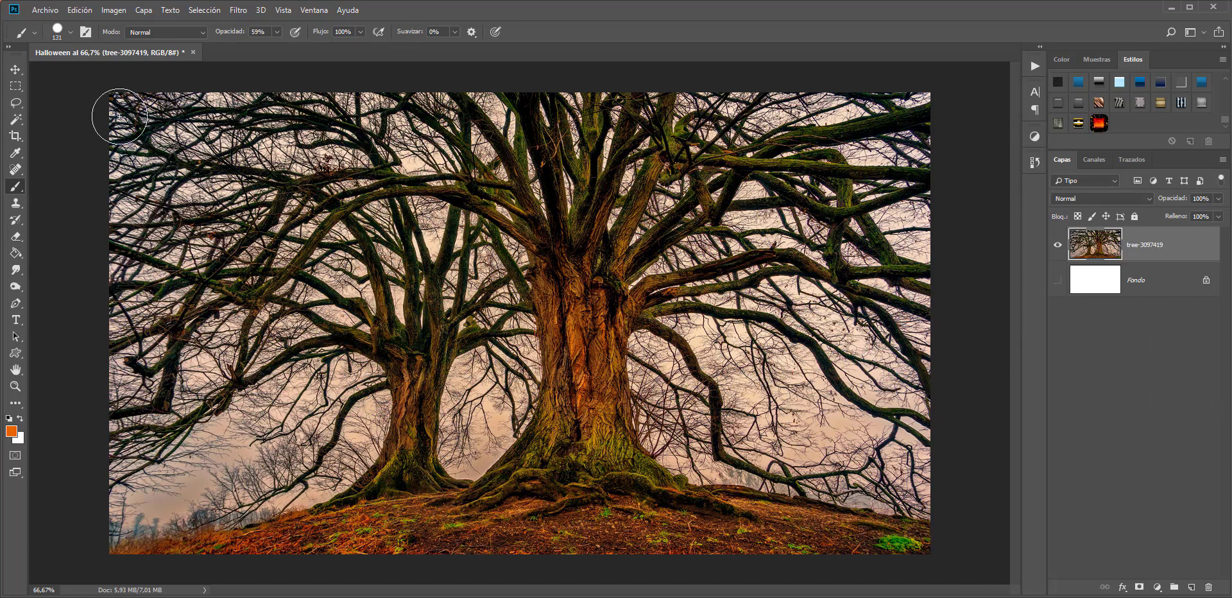
left_click(17, 120)
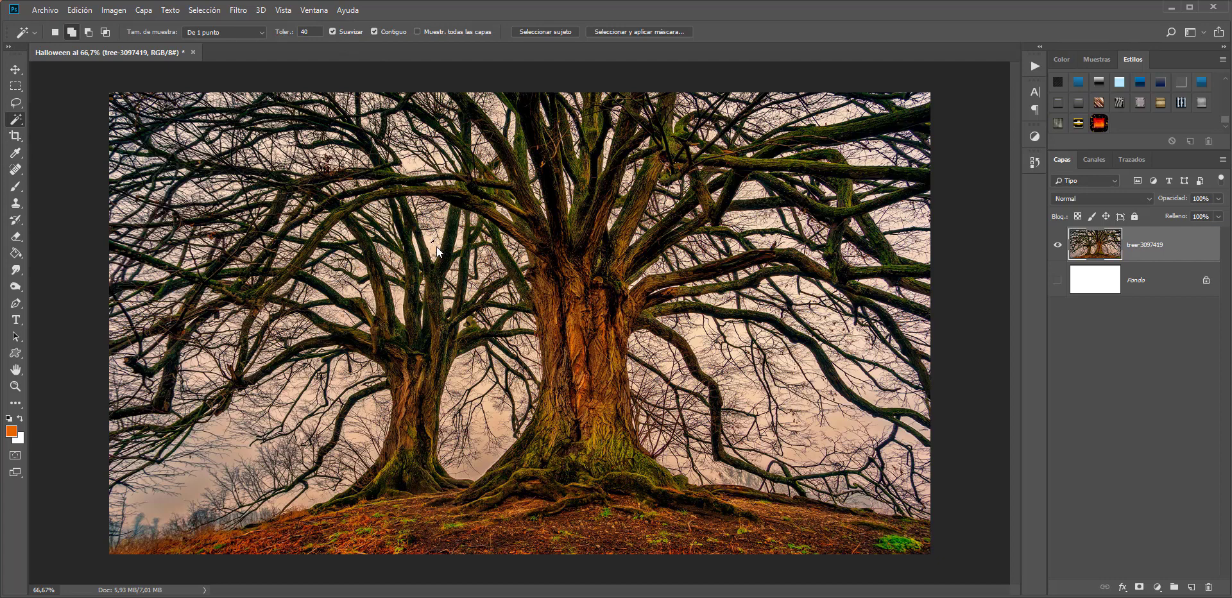
Select the sky with Magic Wand plus Select Similar and hide it with a layer mask
left_click(435, 251)
left_click(195, 10)
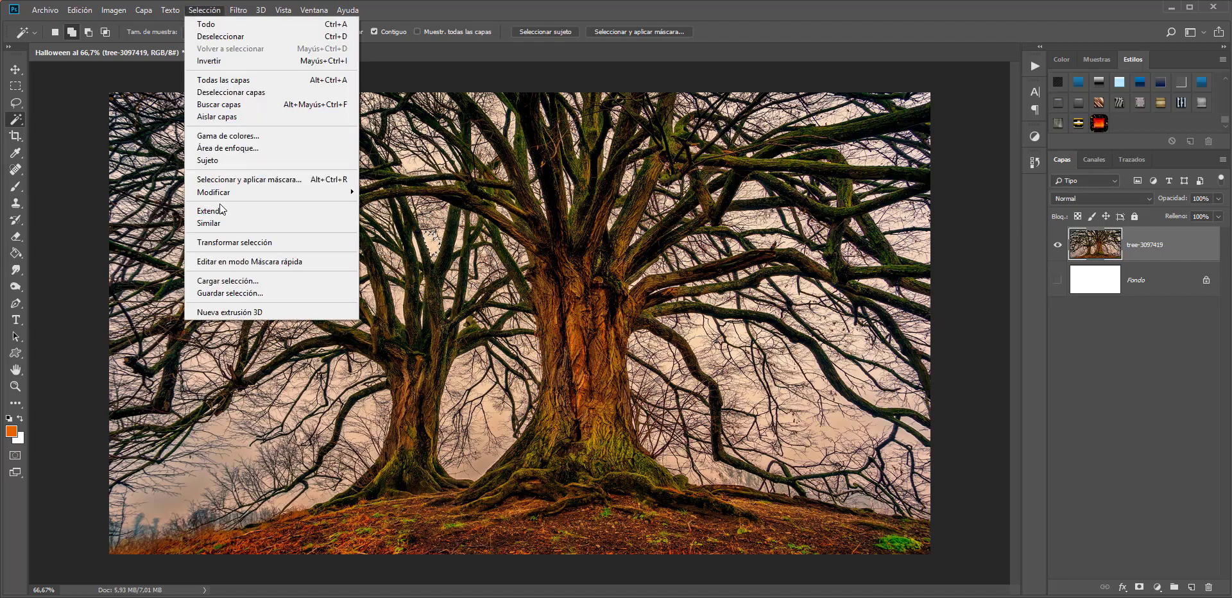
left_click(210, 224)
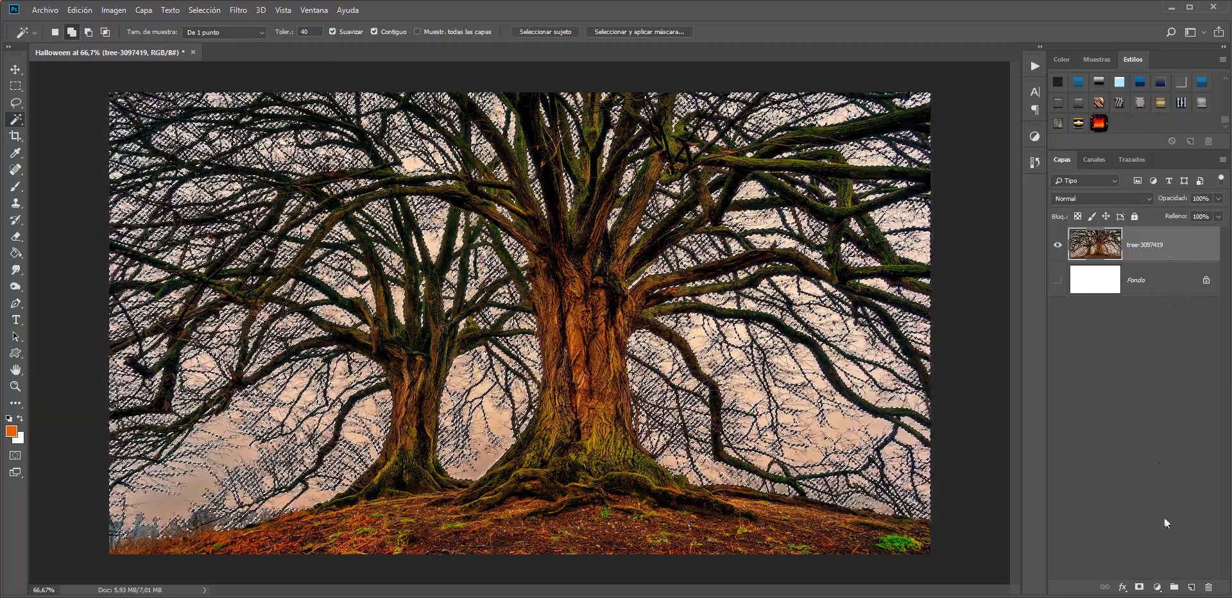
left_click(1140, 588, "alt")
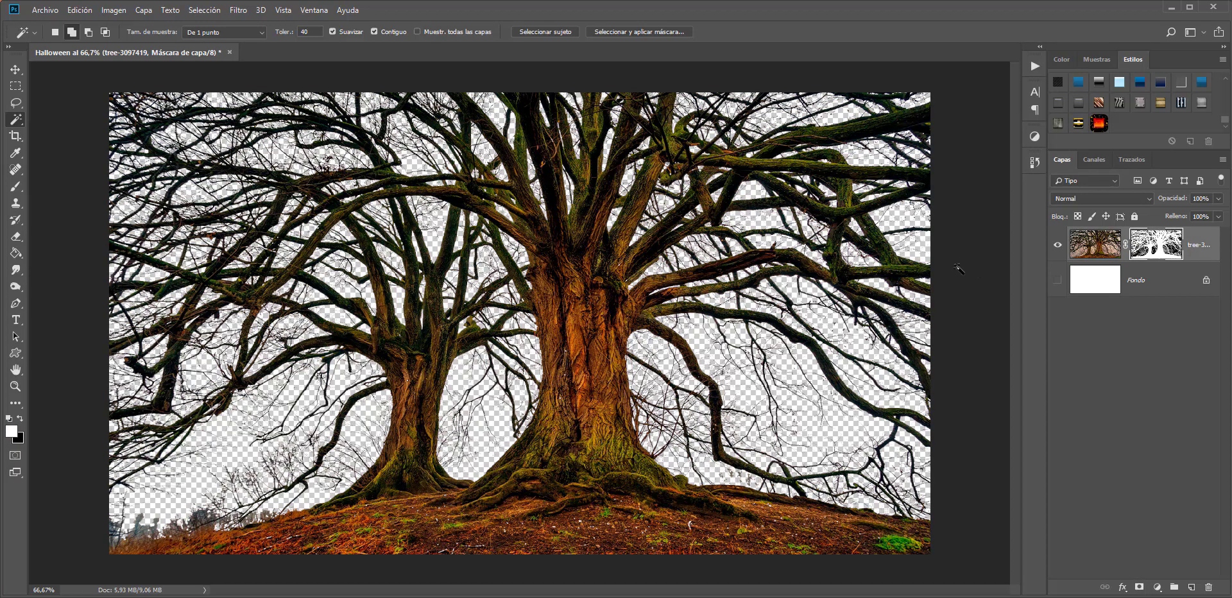
Unlock and delete the white Fondo background layer
left_click(1209, 287)
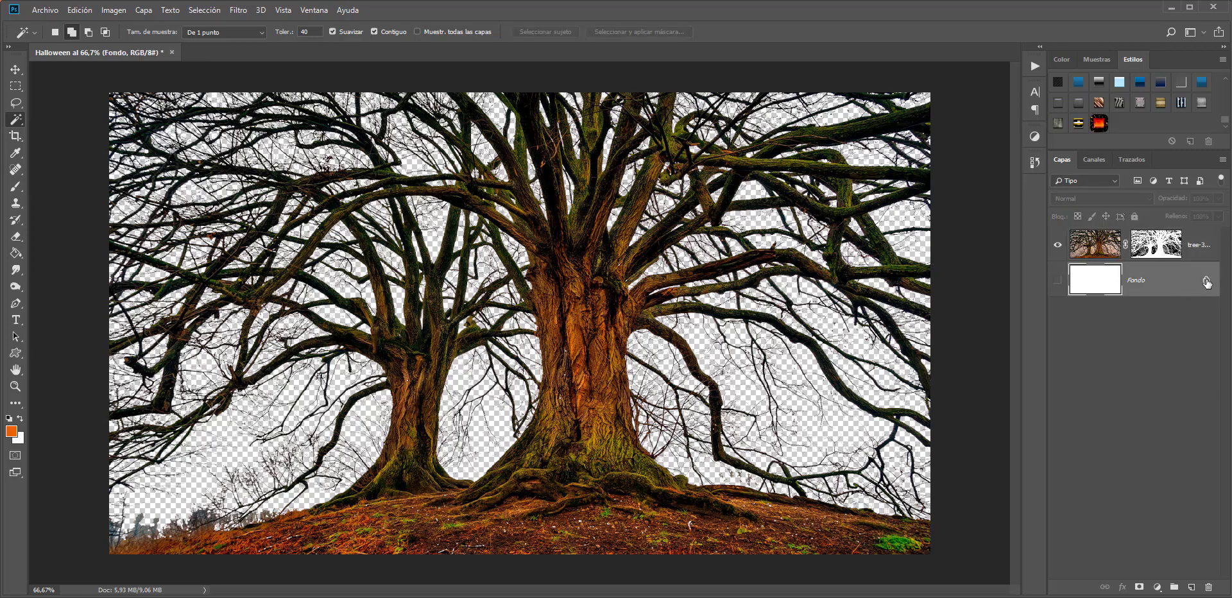
left_click(1206, 280)
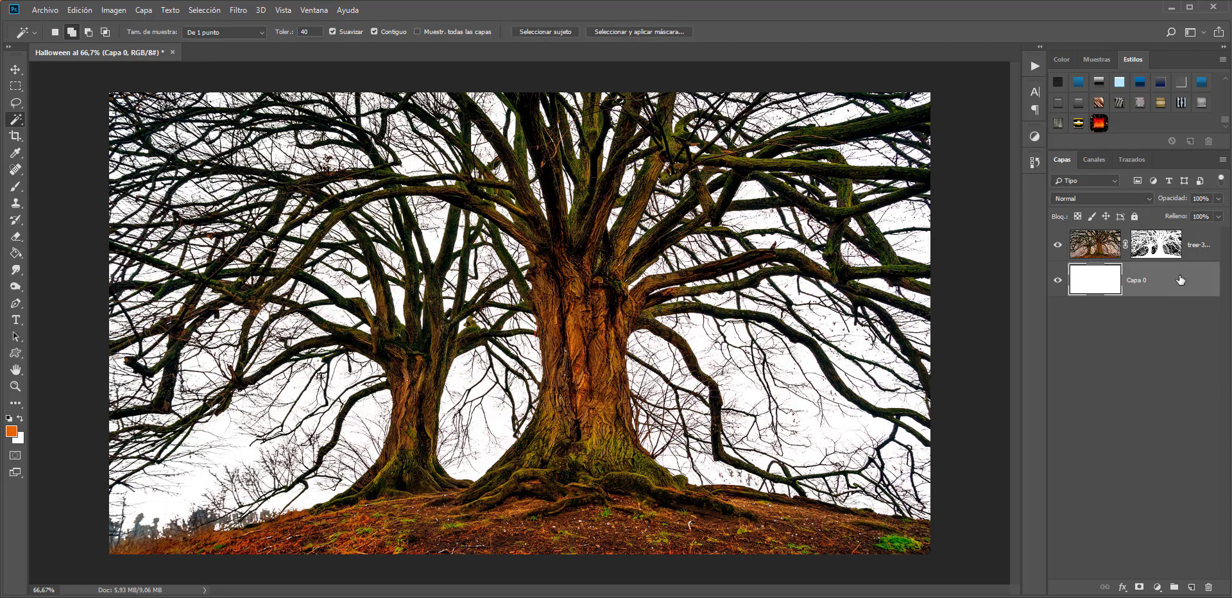
key("Delete")
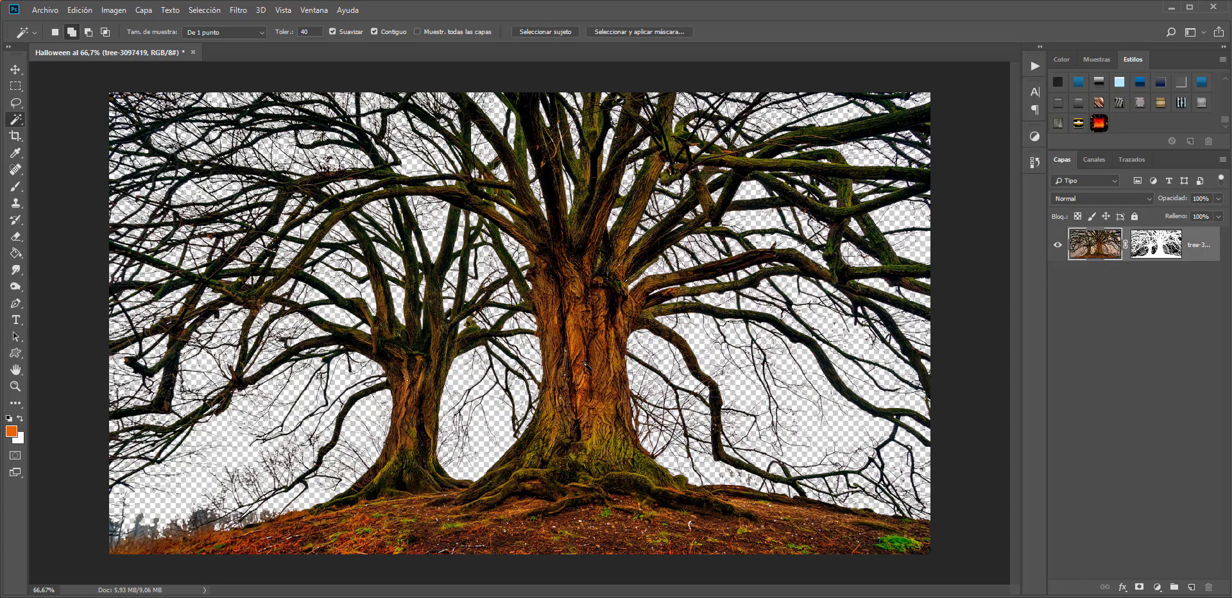
Add a Threshold (Umbral) adjustment layer at level 255 to turn the tree solid black
left_click(1157, 586)
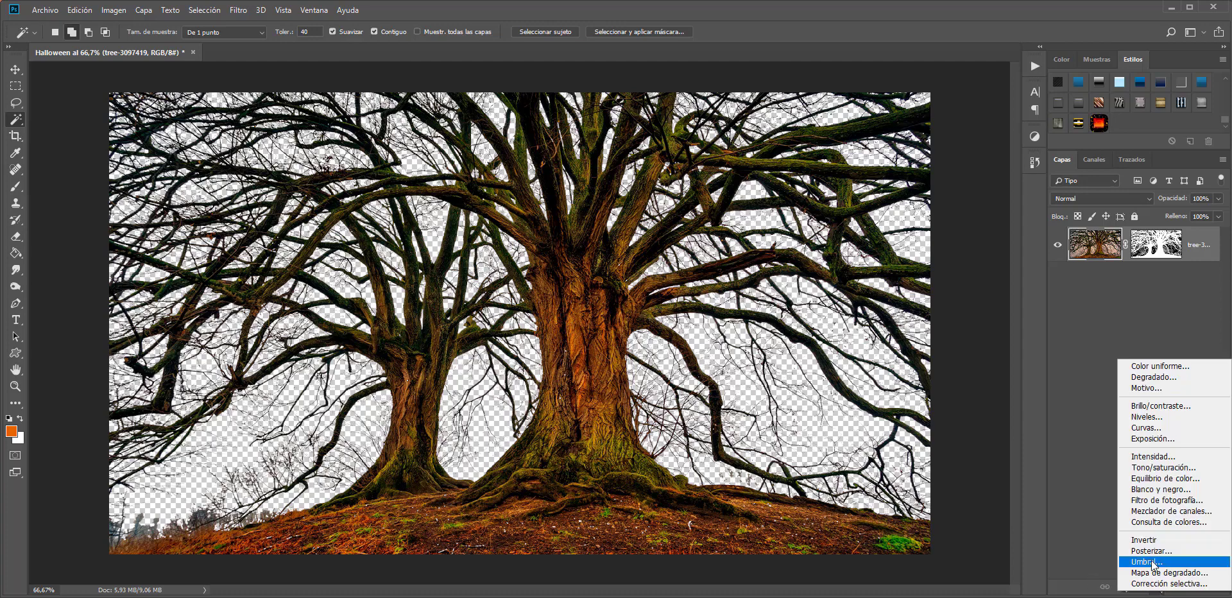
left_click(1155, 562)
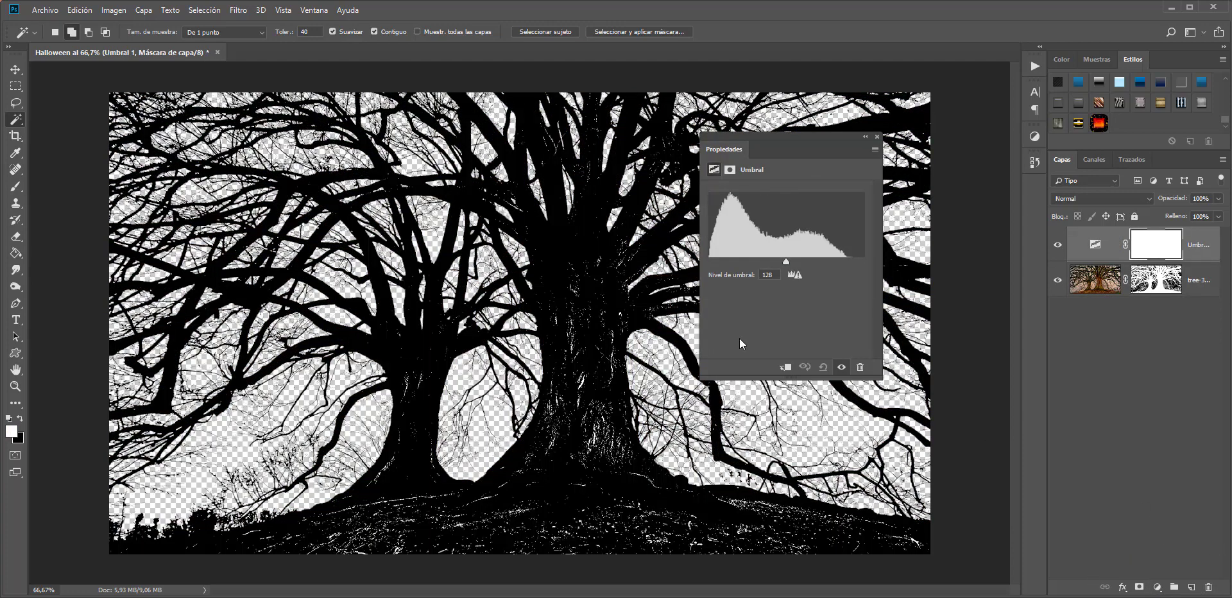
left_click_drag(786, 262, 862, 263)
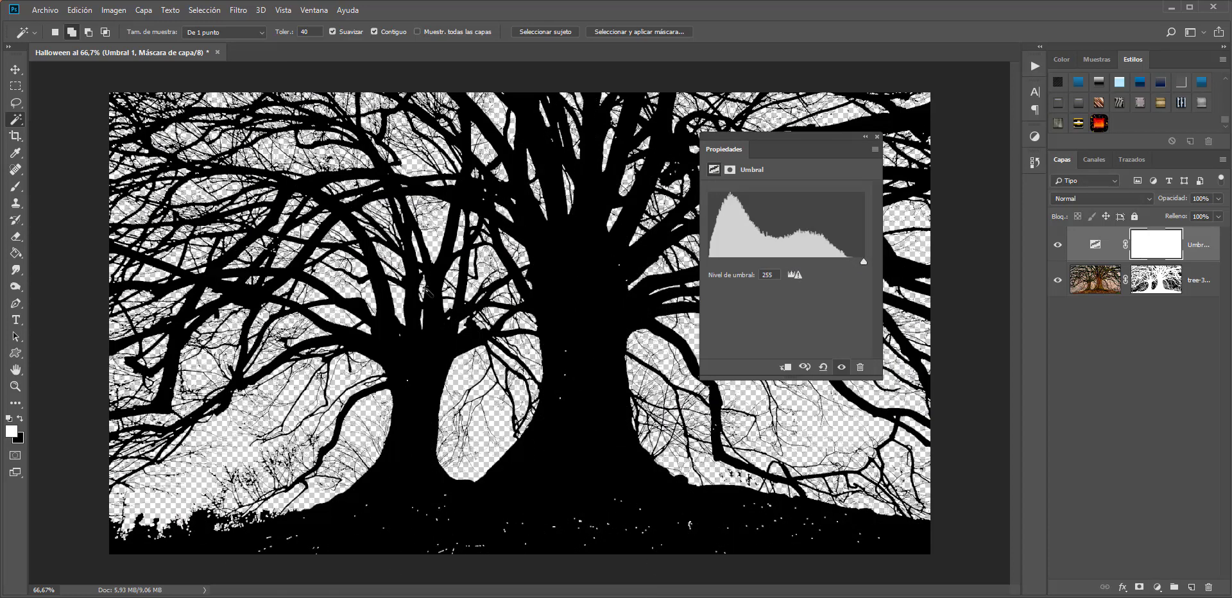
left_click(878, 137)
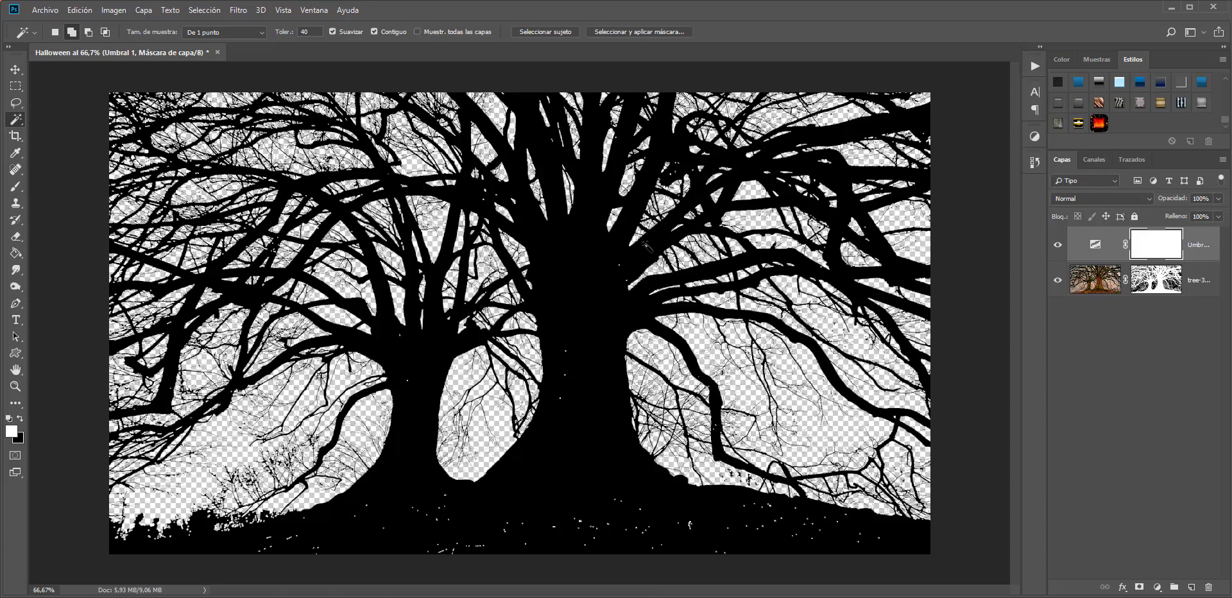
left_click(1157, 284)
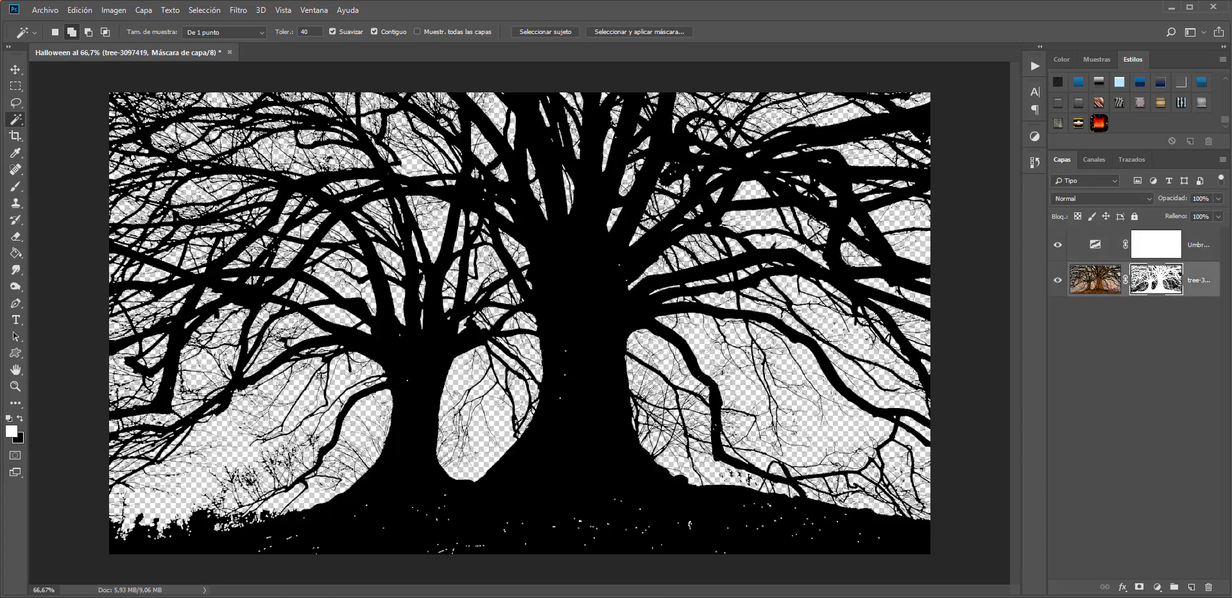
Paint black over the ground's white specks on the mask with a hard round brush at 100% opacity
left_click(16, 186)
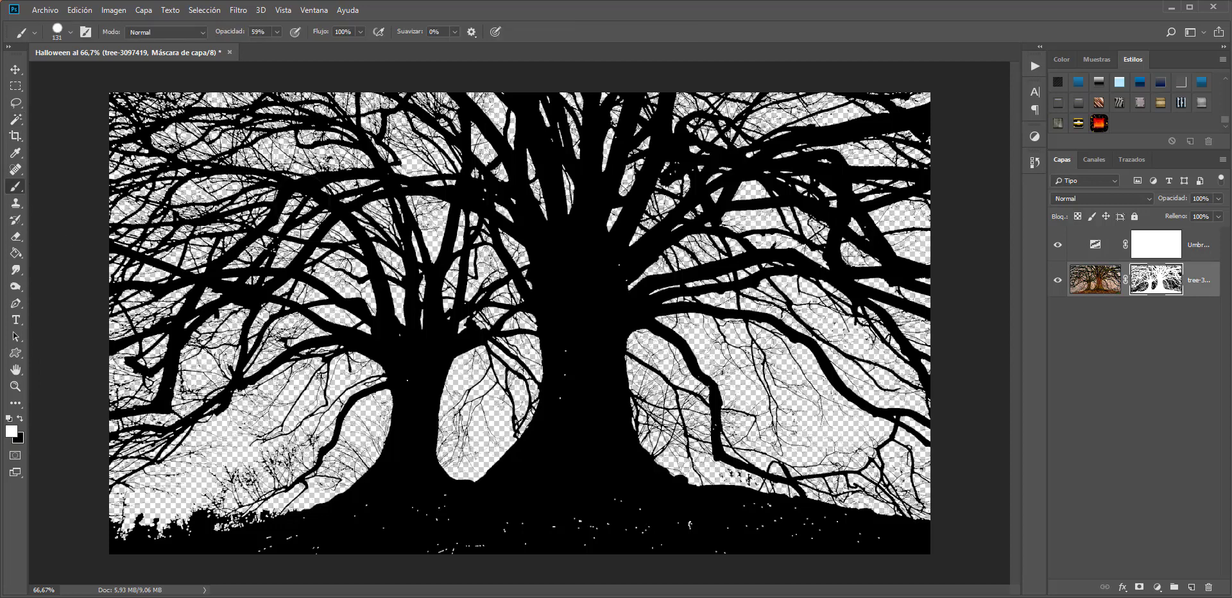
right_click(389, 213)
left_click(565, 348)
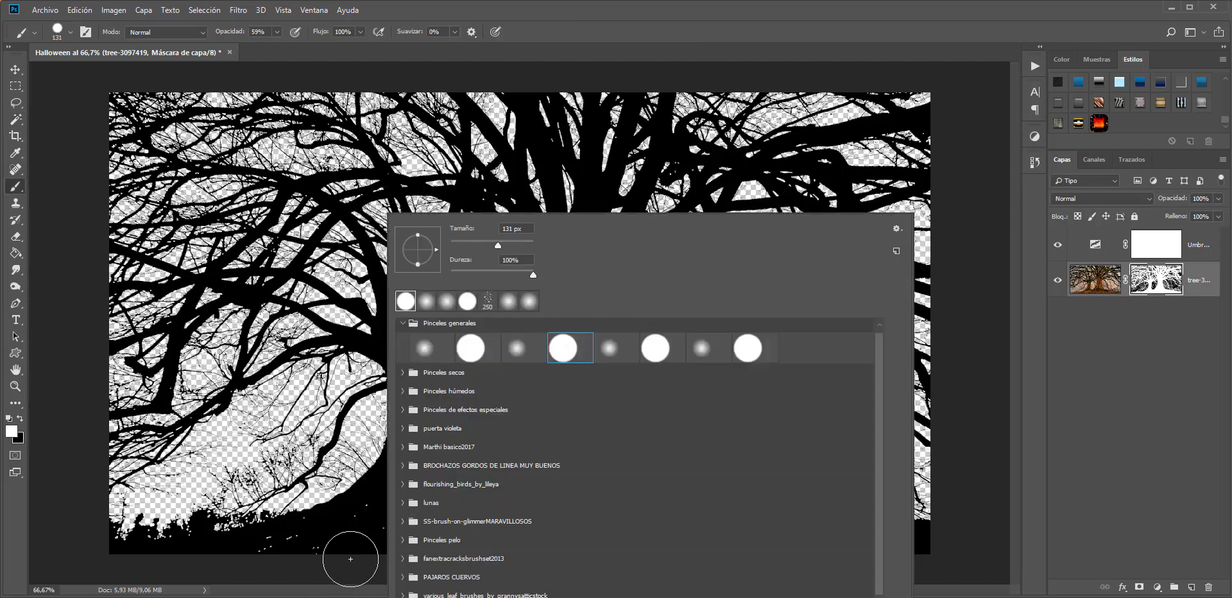
left_click(337, 565)
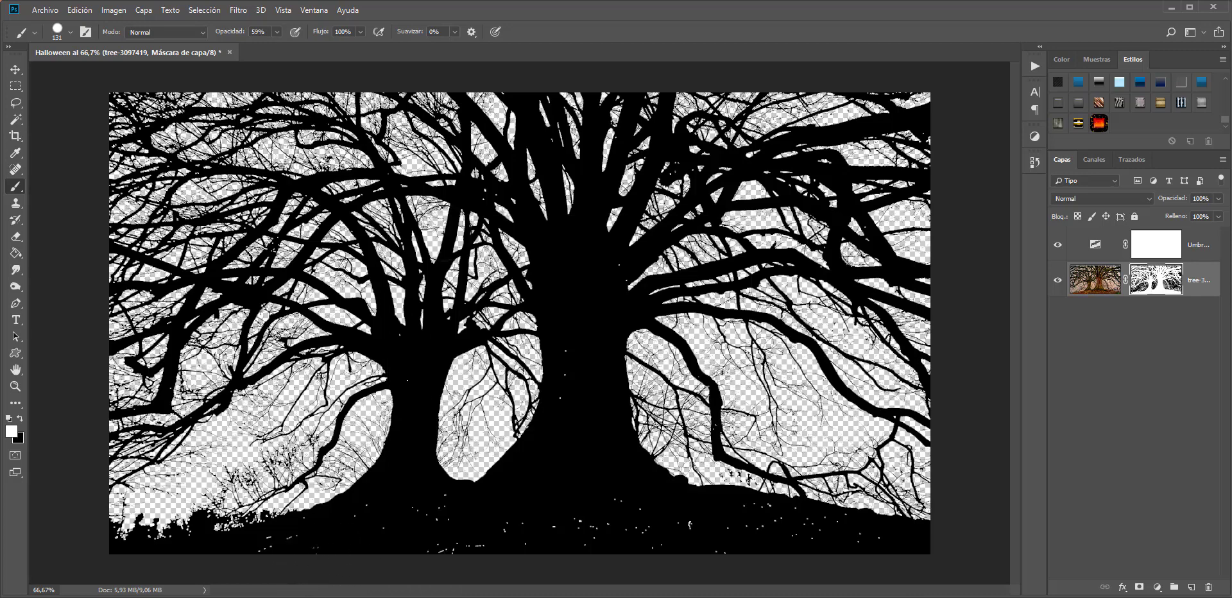
left_click_drag(229, 35, 369, 42)
mouse_move(348, 529)
left_mouse_down()
mouse_move(488, 548)
mouse_move(767, 550)
mouse_move(738, 532)
mouse_move(783, 522)
mouse_move(895, 563)
left_mouse_up()
left_click_drag(610, 484, 575, 353)
left_click(414, 362)
left_click(1171, 247)
Add a new layer Capa 1 and fill it via Apply Image with the merged Halloween composite
left_click(1191, 587)
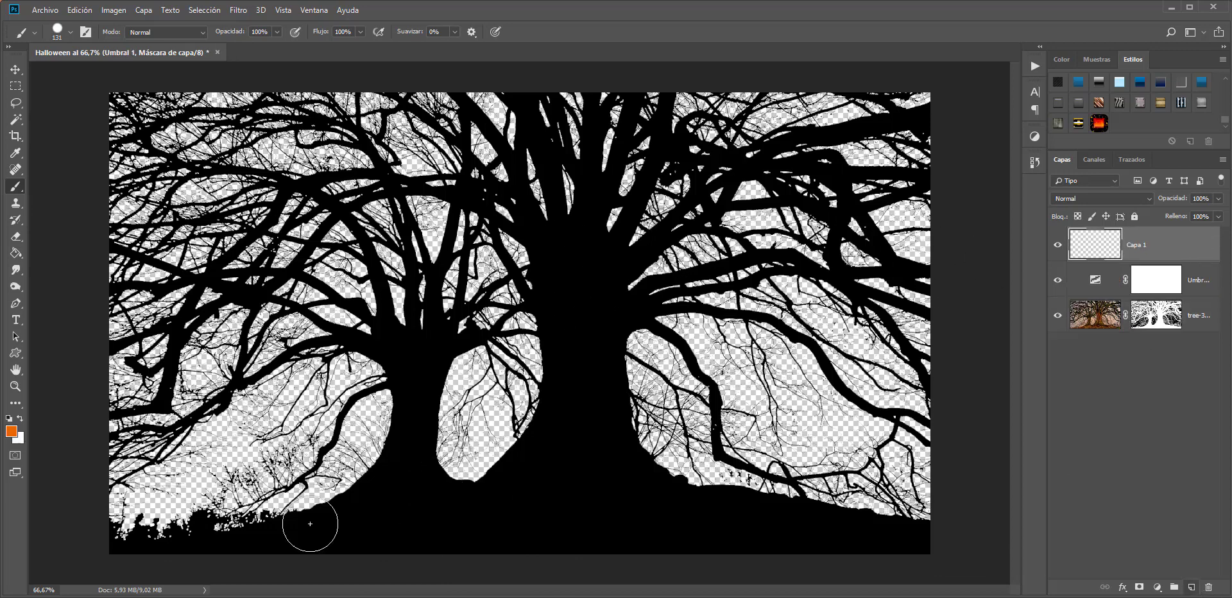
left_click(114, 10)
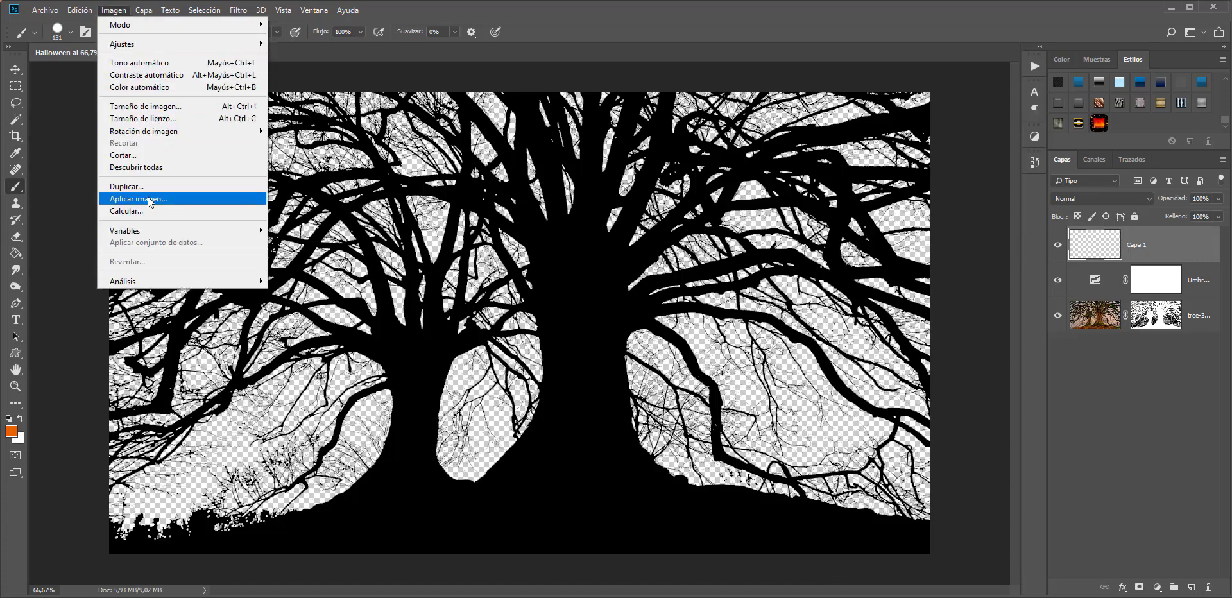
left_click(138, 198)
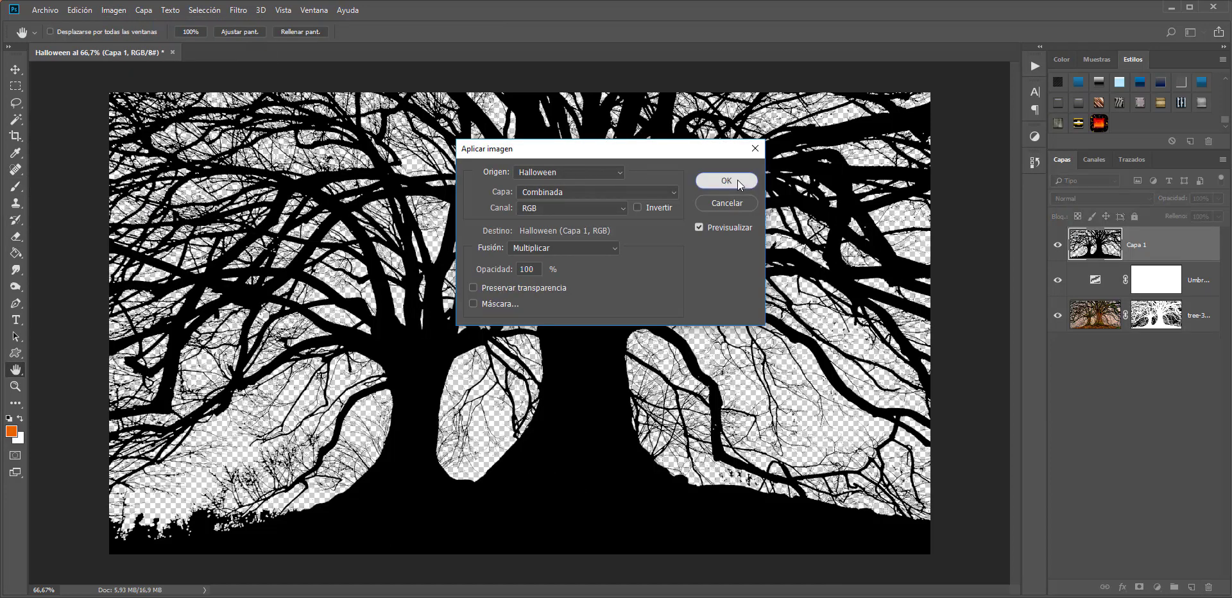
left_click(737, 180)
Return to the brush and select both the Threshold and tree layers
key("b")
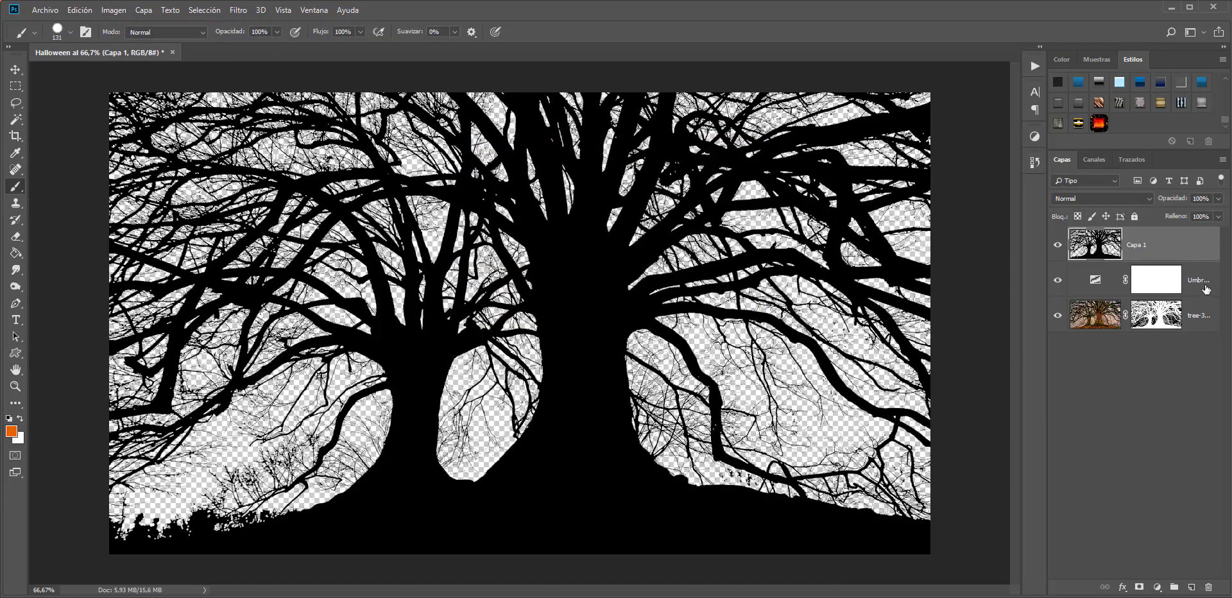
left_click(1213, 278)
left_click(1204, 316, "shift")
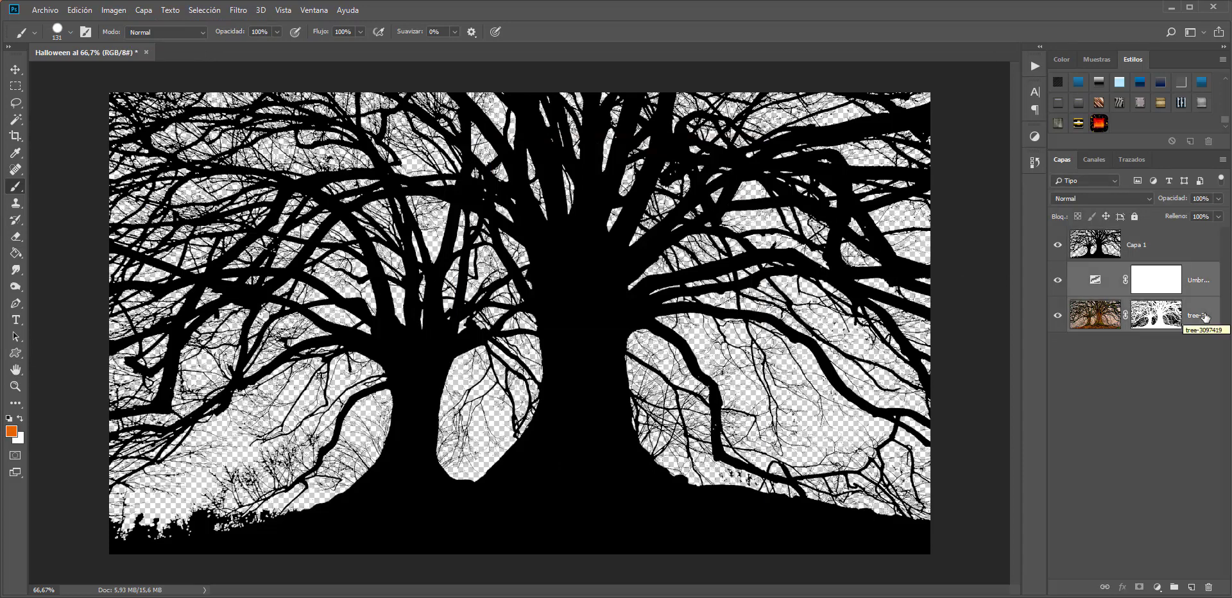
Group the Threshold and tree layers into a group named 'por capas'
key("ctrl+g")
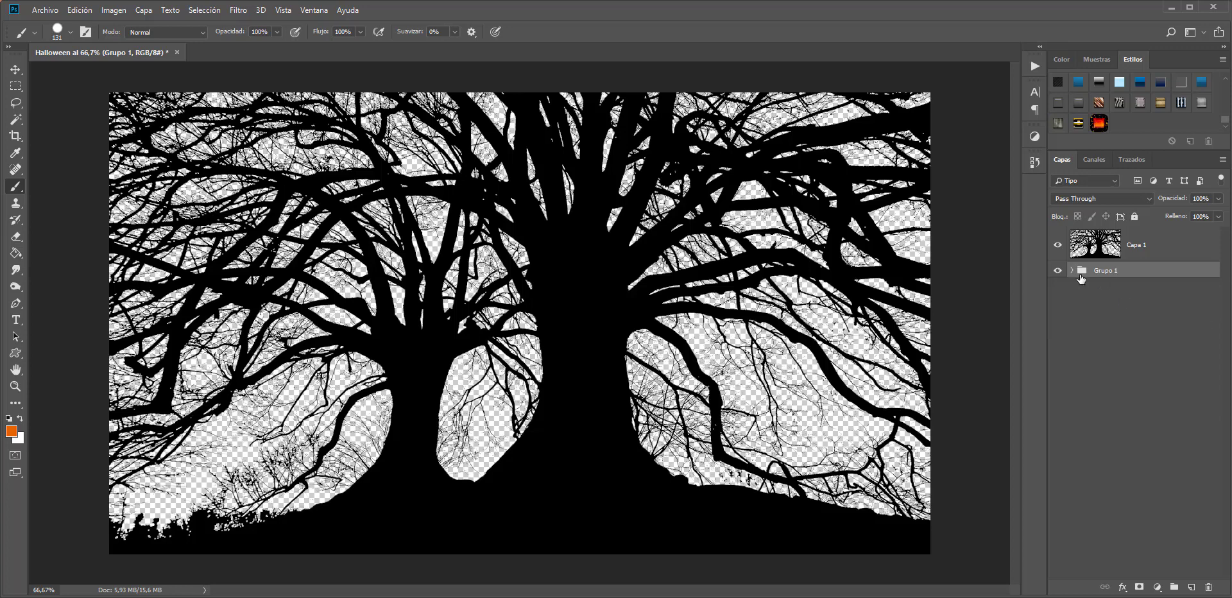
double_click(1098, 270)
type("por capas")
key("Return")
Toggle Capa 1 and Threshold visibility to compare them, then reselect the 'por capas' group
left_click(1057, 244)
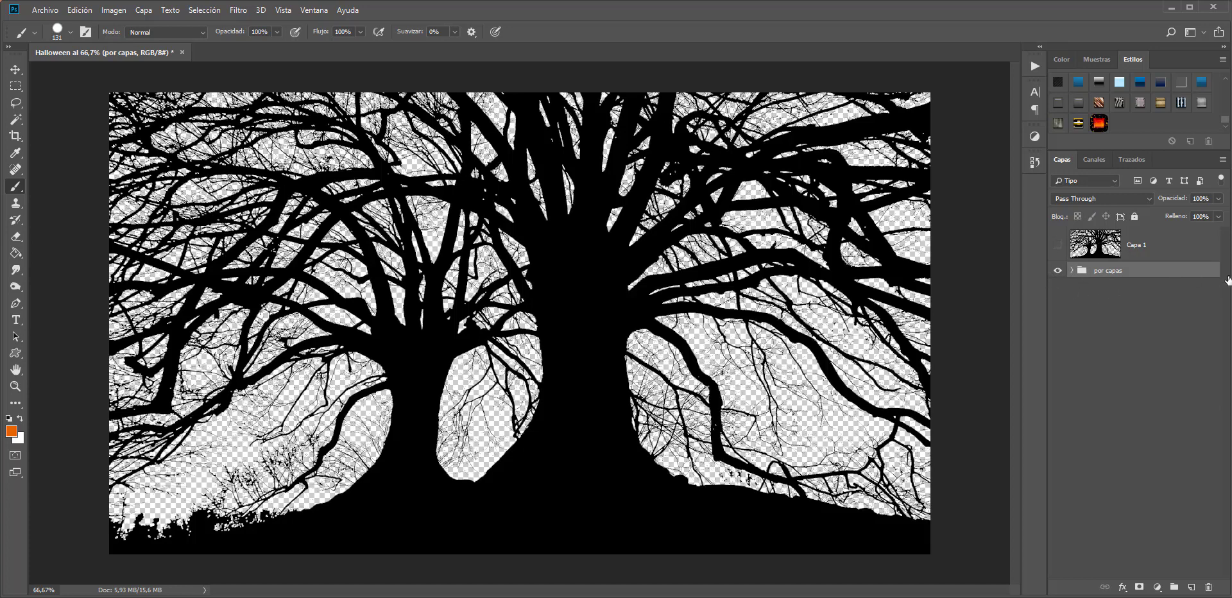
left_click(1073, 271)
left_click(1057, 295)
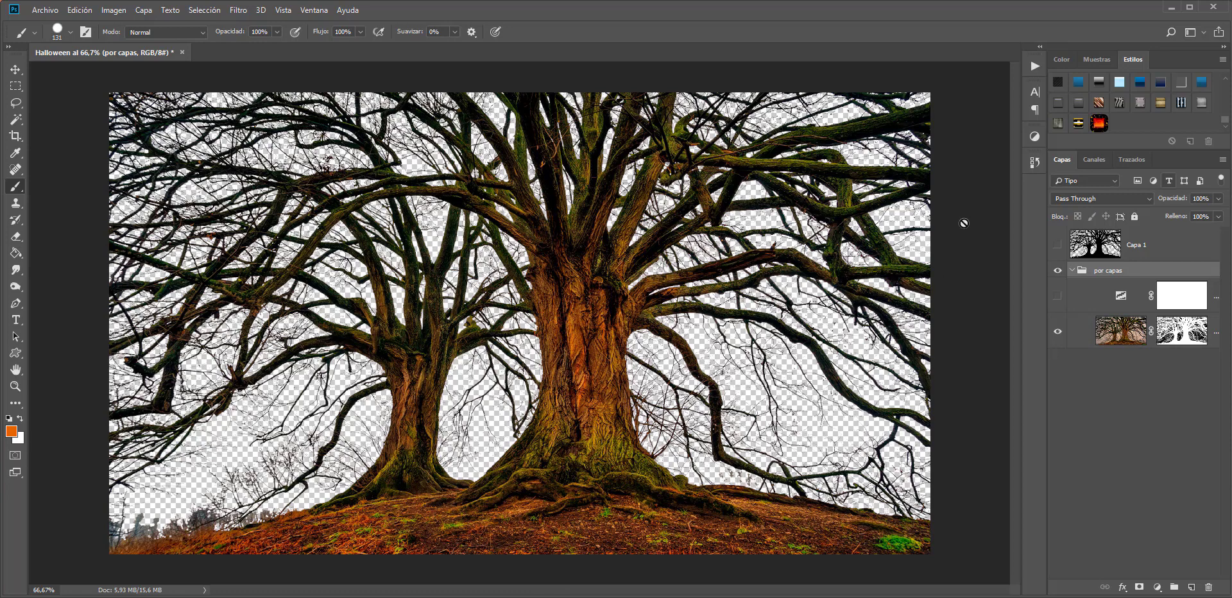
left_click(1057, 295)
left_click(1072, 271)
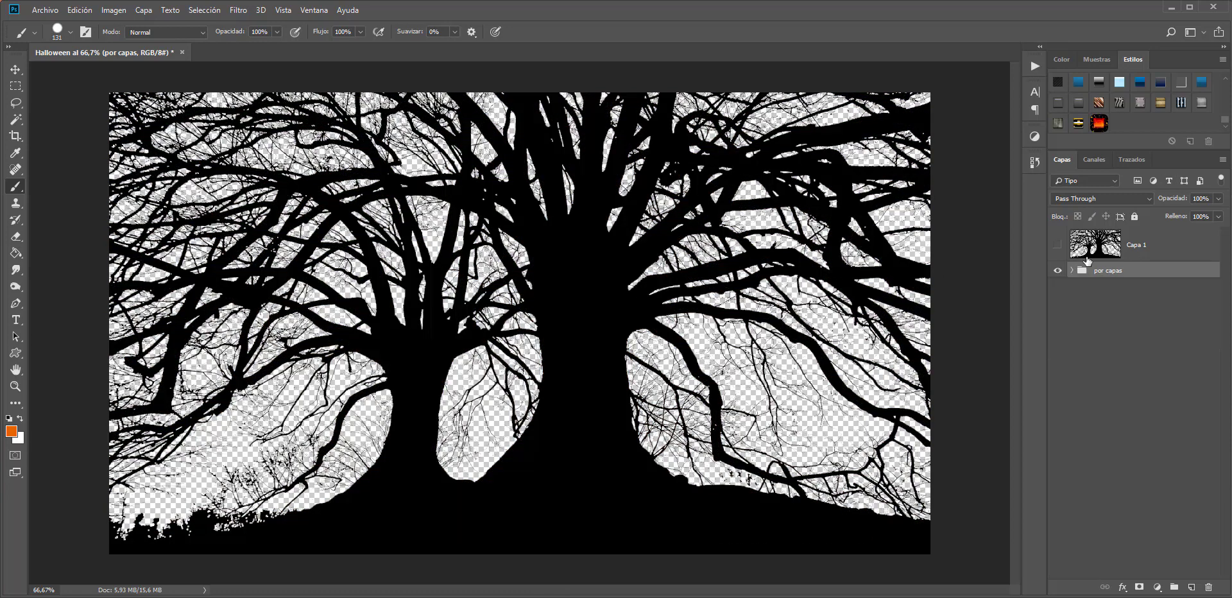
left_click(1135, 244)
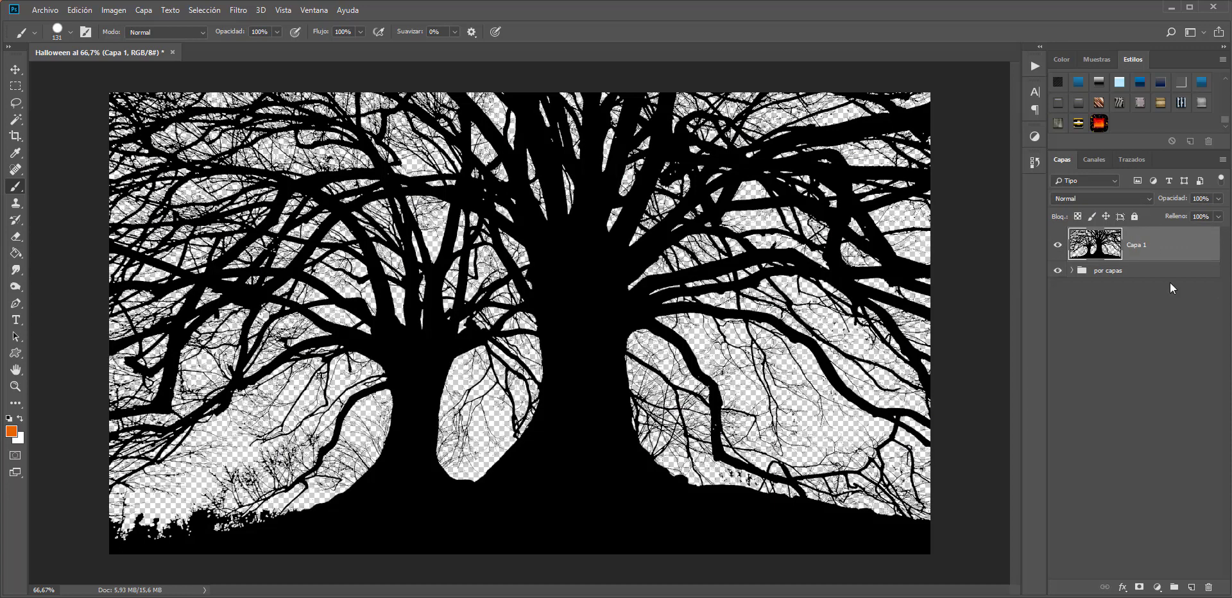
left_click(1149, 271)
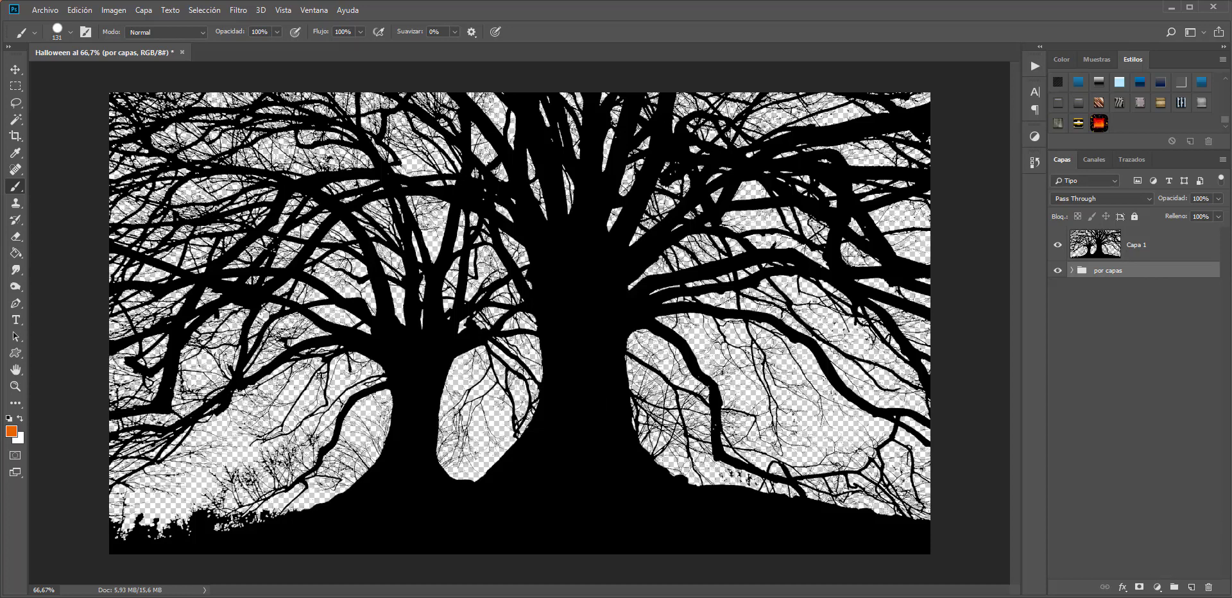
left_click(1158, 588)
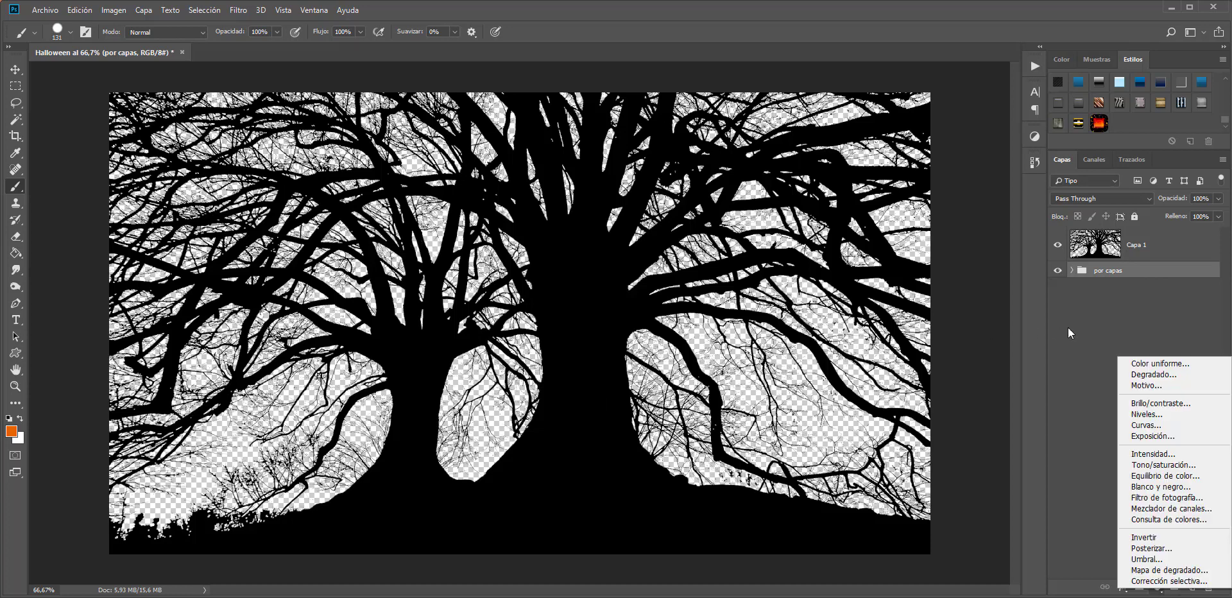
Add a Violet-Orange gradient fill layer with its left stop changed to navy #080a53
left_click(1139, 376)
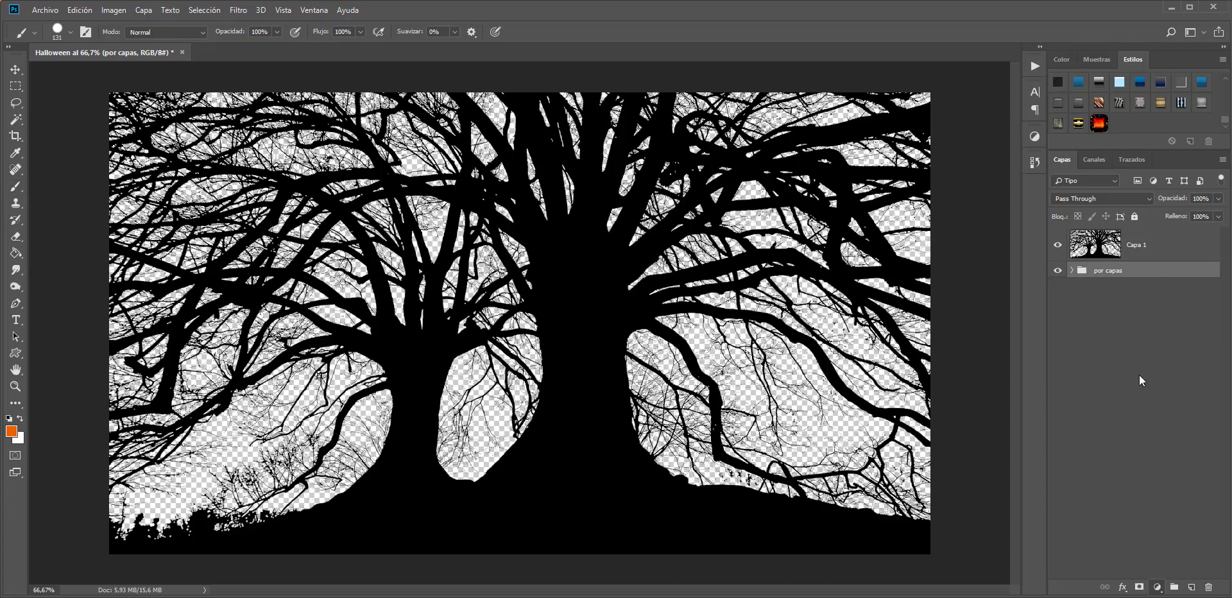
left_click(880, 140)
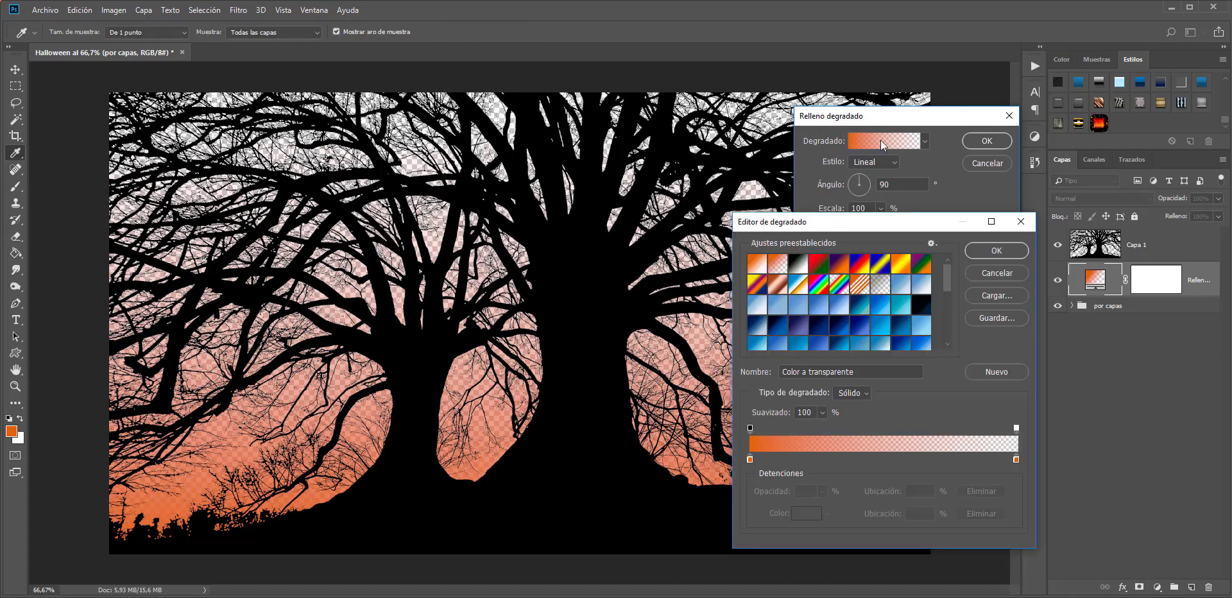
left_click(838, 263)
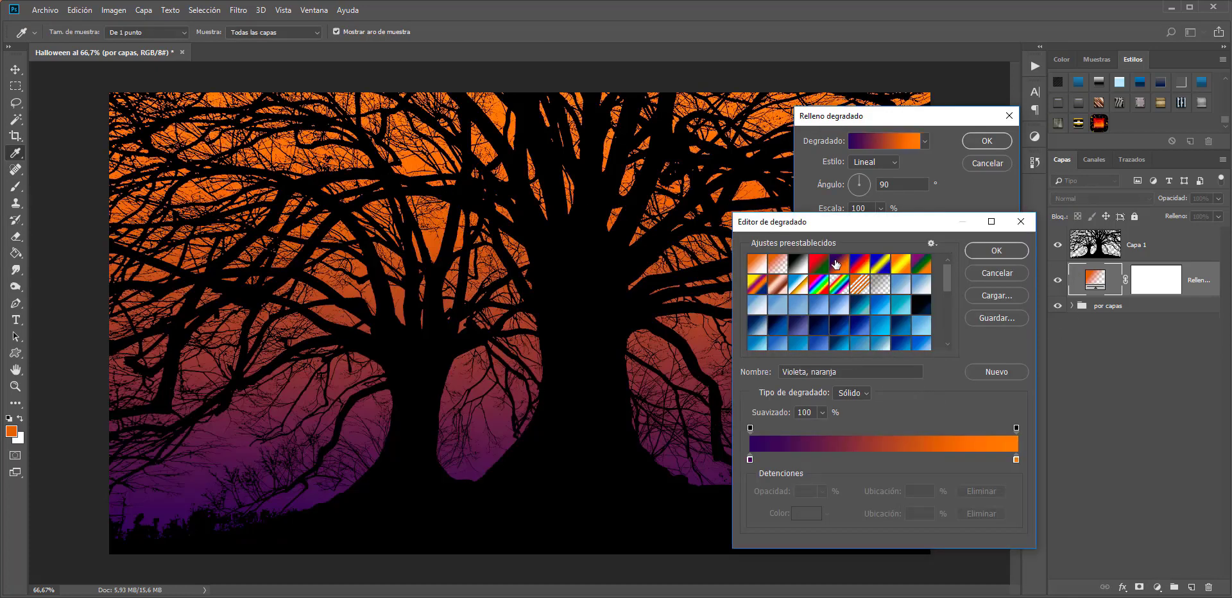
left_click(750, 459)
left_click(802, 515)
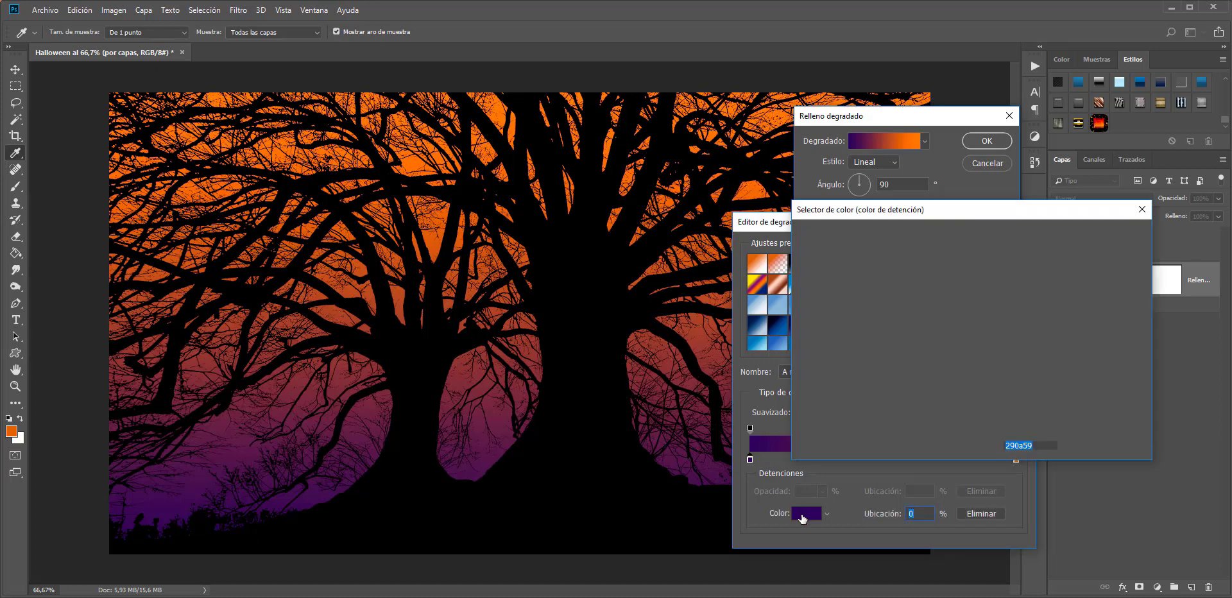
left_click_drag(969, 283, 968, 295)
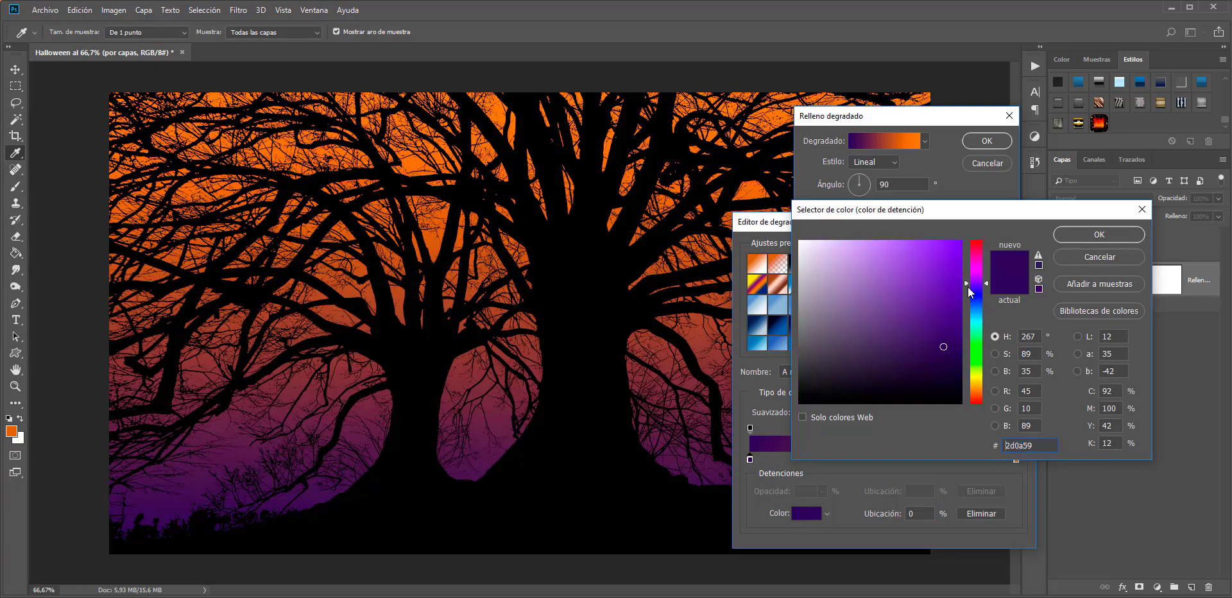
left_click(945, 351)
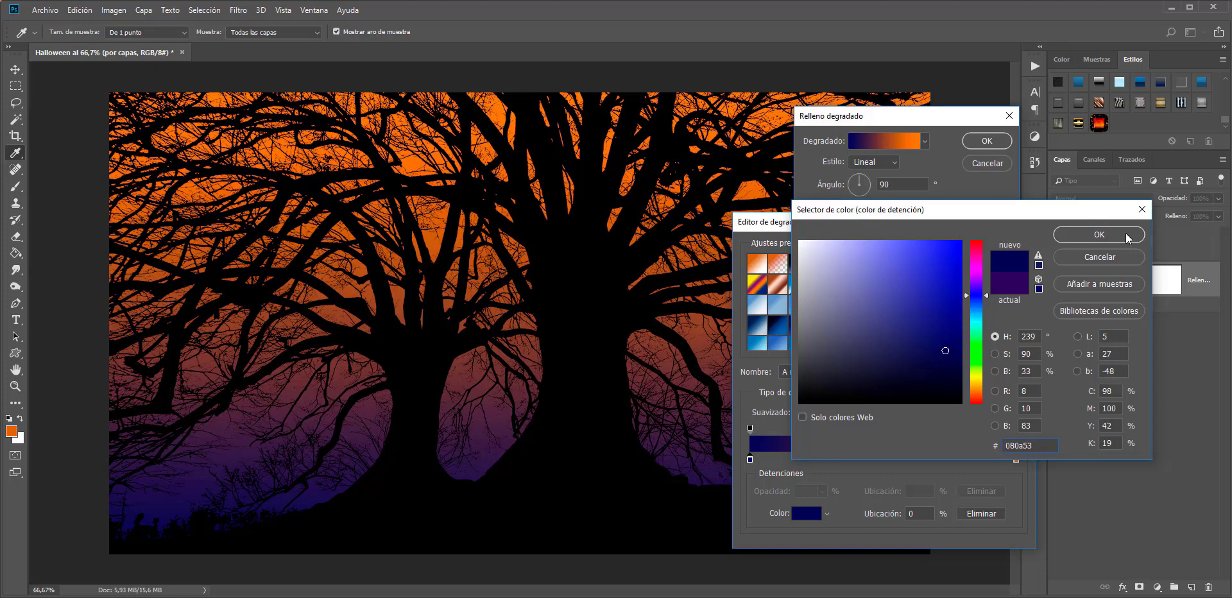
left_click(1100, 235)
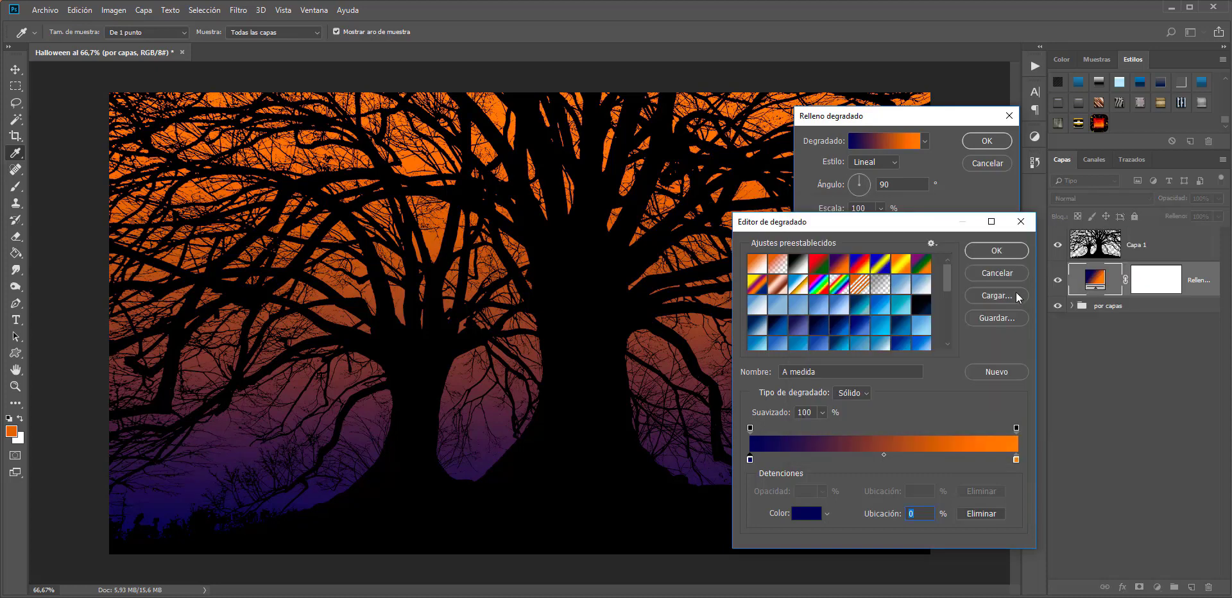
left_click(998, 250)
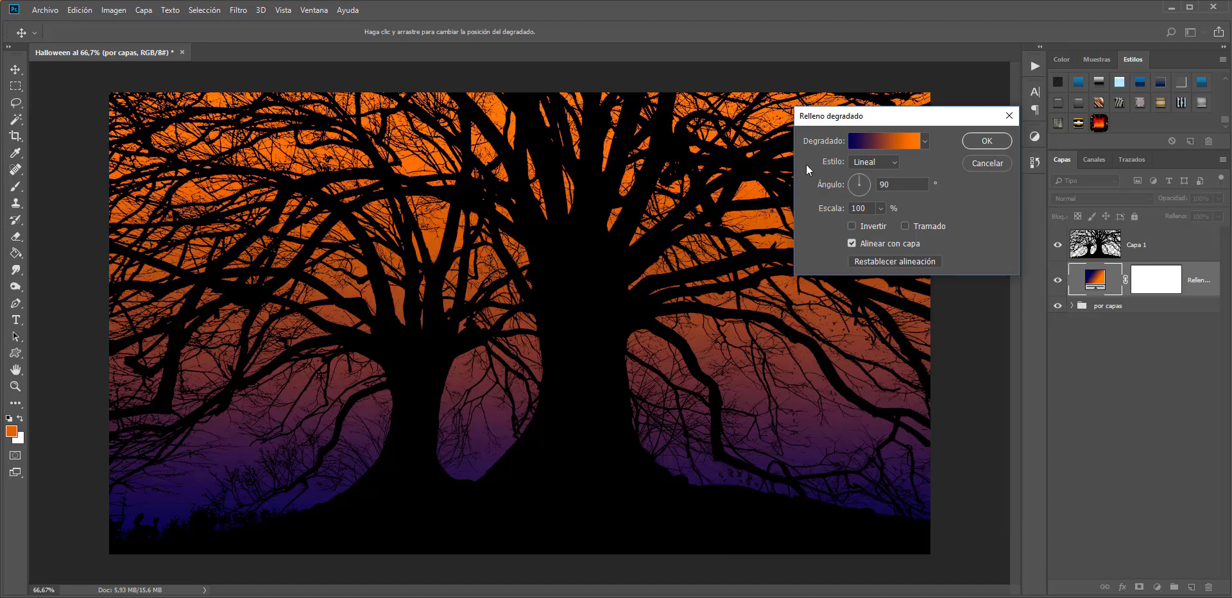
Make the gradient radial and reversed at 144% scale, centred behind the tree trunk
left_click(890, 166)
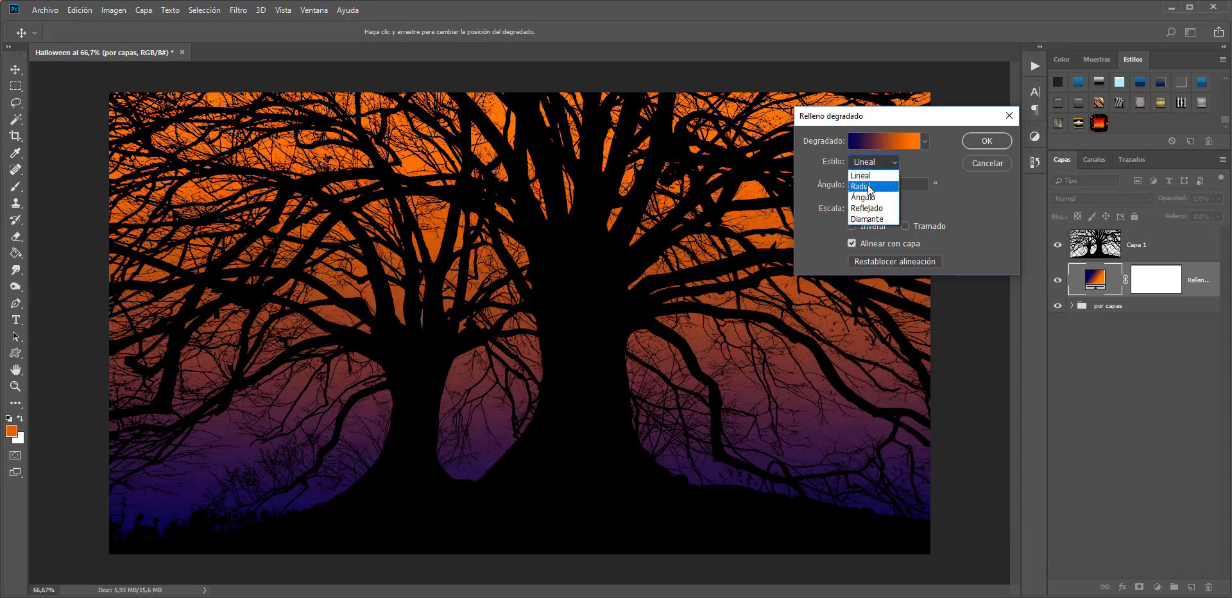
left_click(867, 186)
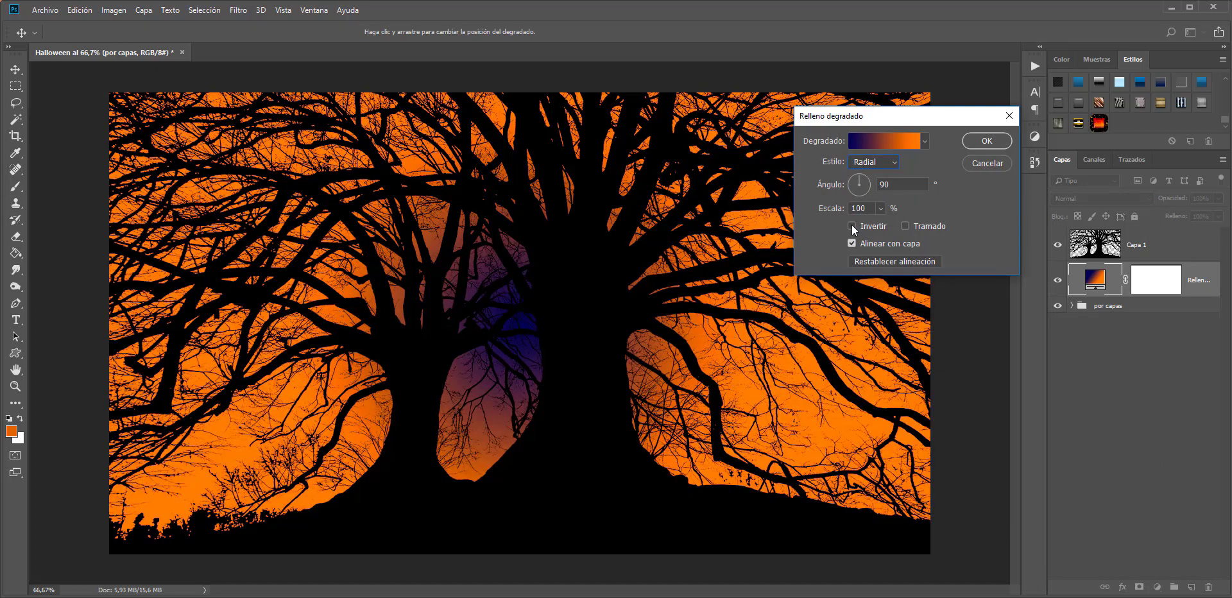
left_click(852, 226)
left_click(881, 209)
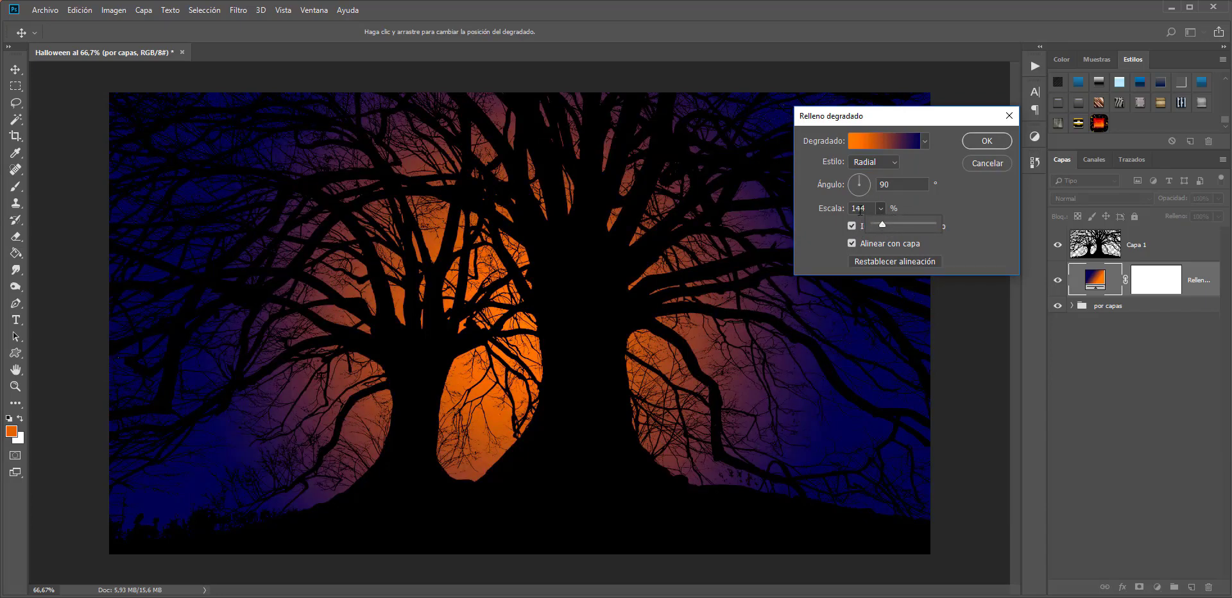
mouse_move(504, 420)
left_mouse_down()
mouse_move(505, 353)
mouse_move(275, 337)
left_mouse_up()
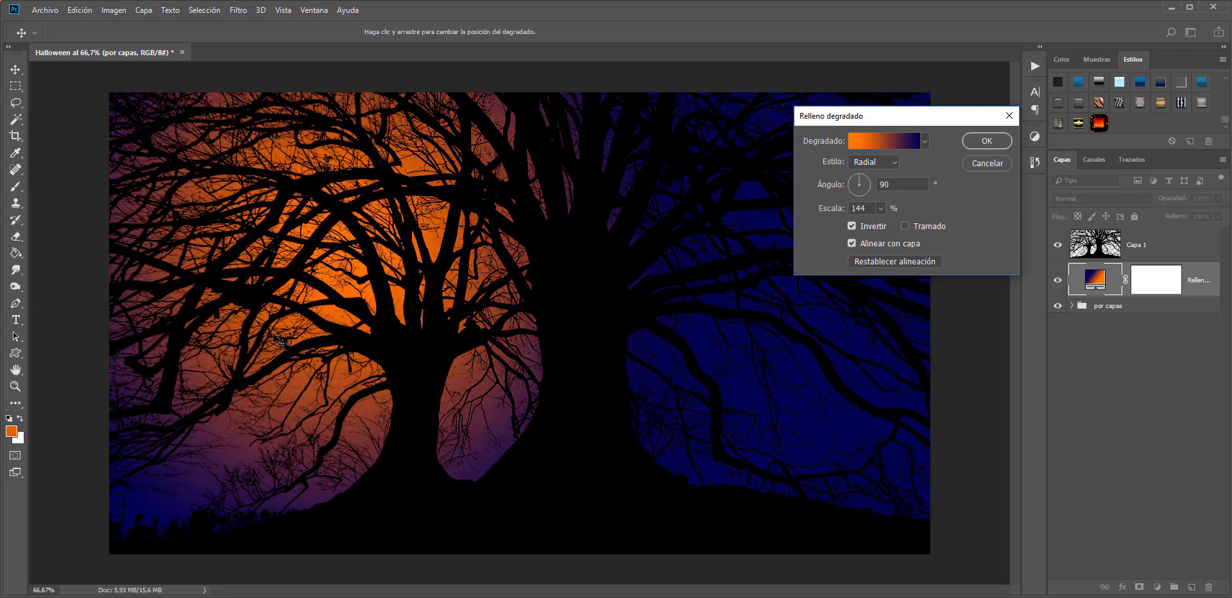
mouse_move(275, 336)
left_mouse_down()
mouse_move(730, 363)
mouse_move(516, 360)
mouse_move(517, 328)
left_mouse_up()
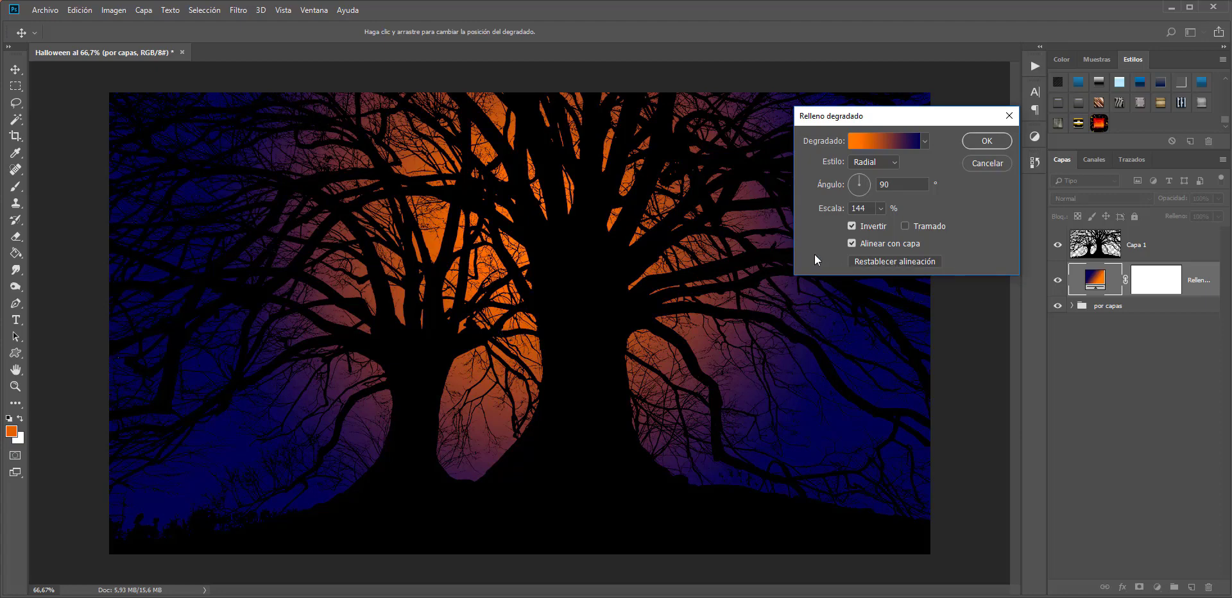
left_click(992, 140)
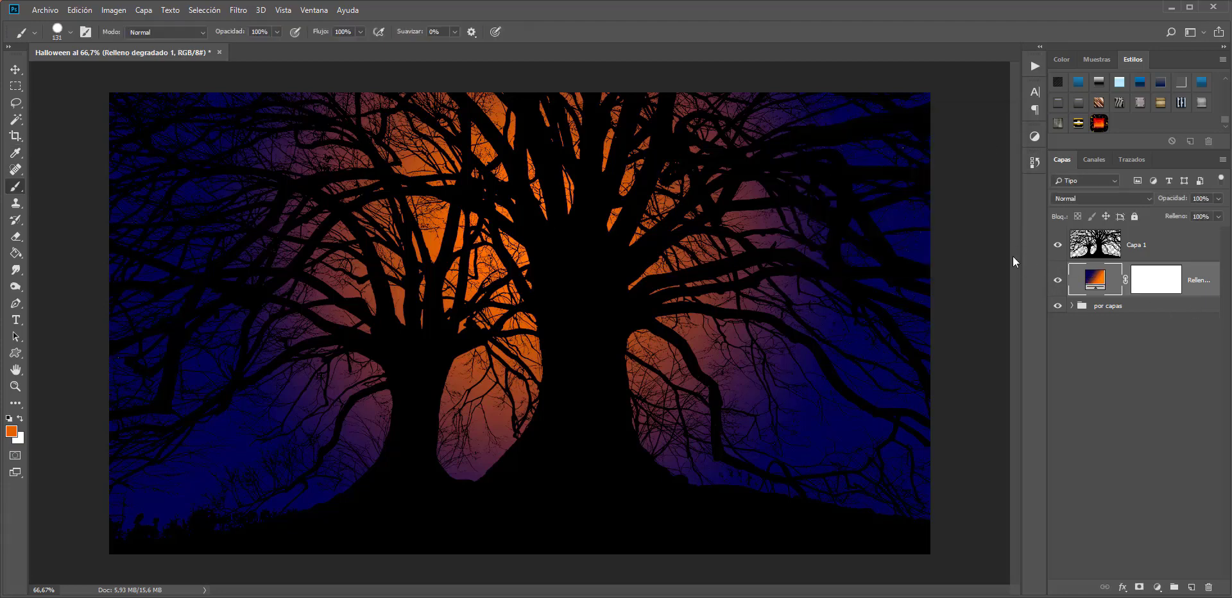
Select Capa 1, choose the Custom Shape tool and reset colours to black
key("bracketleft")
key("bracketleft")
key("bracketleft")
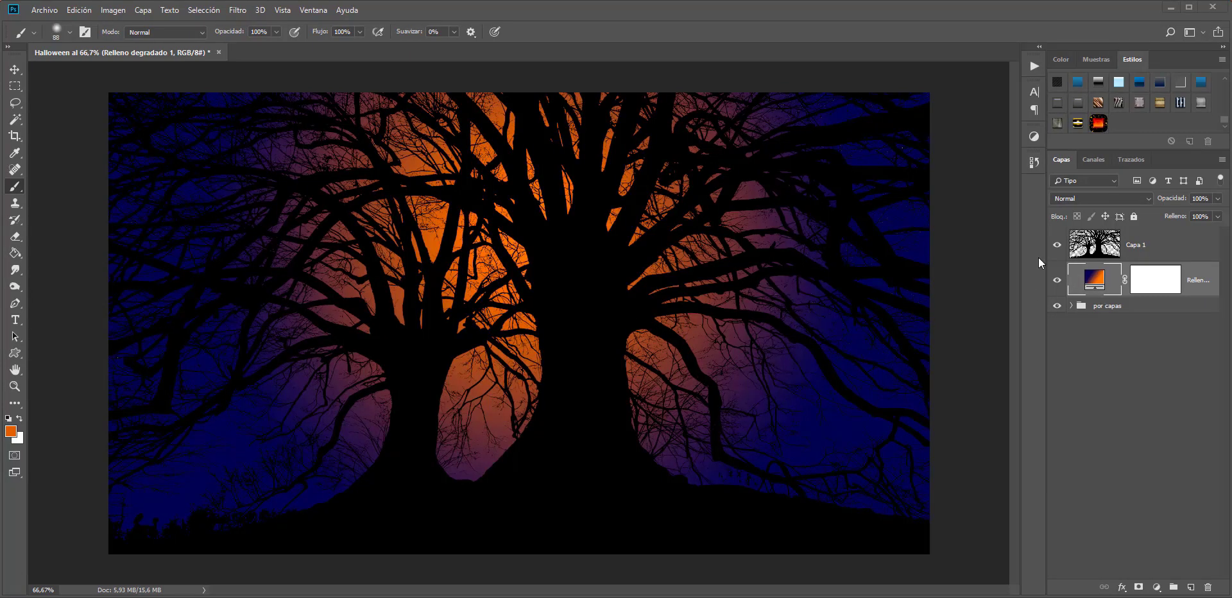
left_click(1153, 253)
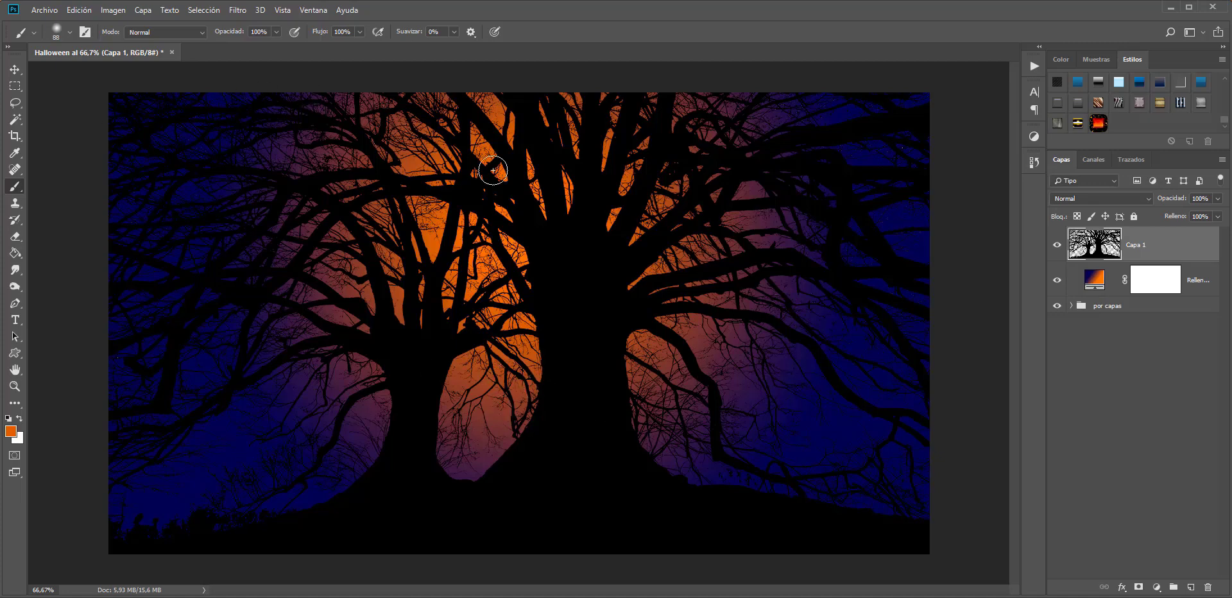
left_click(19, 358)
right_click(19, 358)
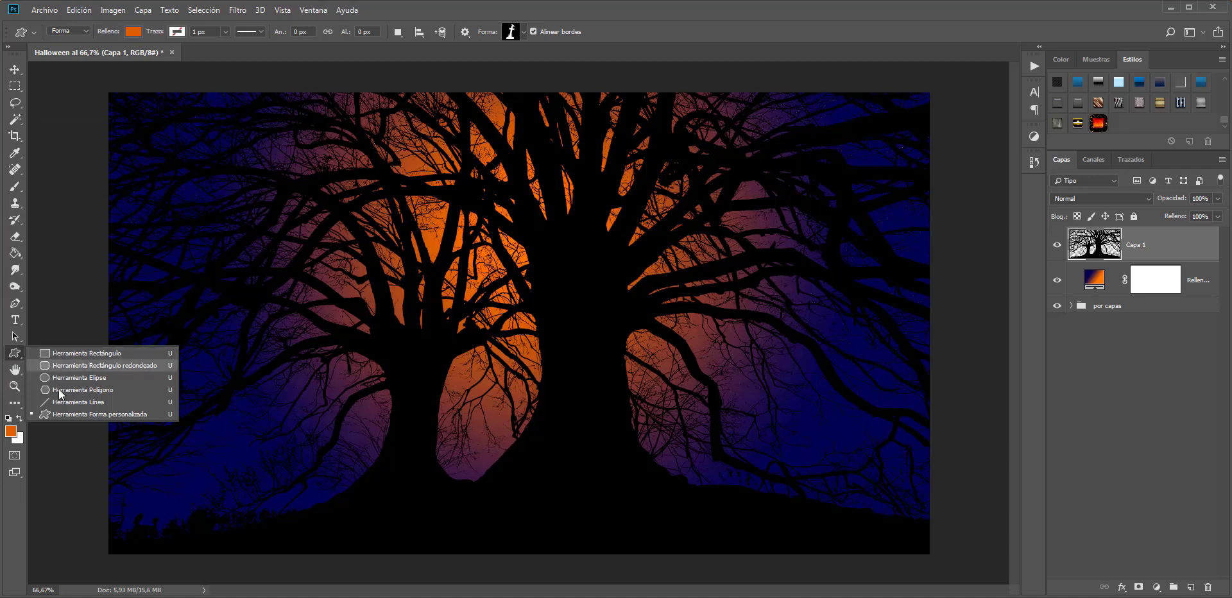
left_click(60, 414)
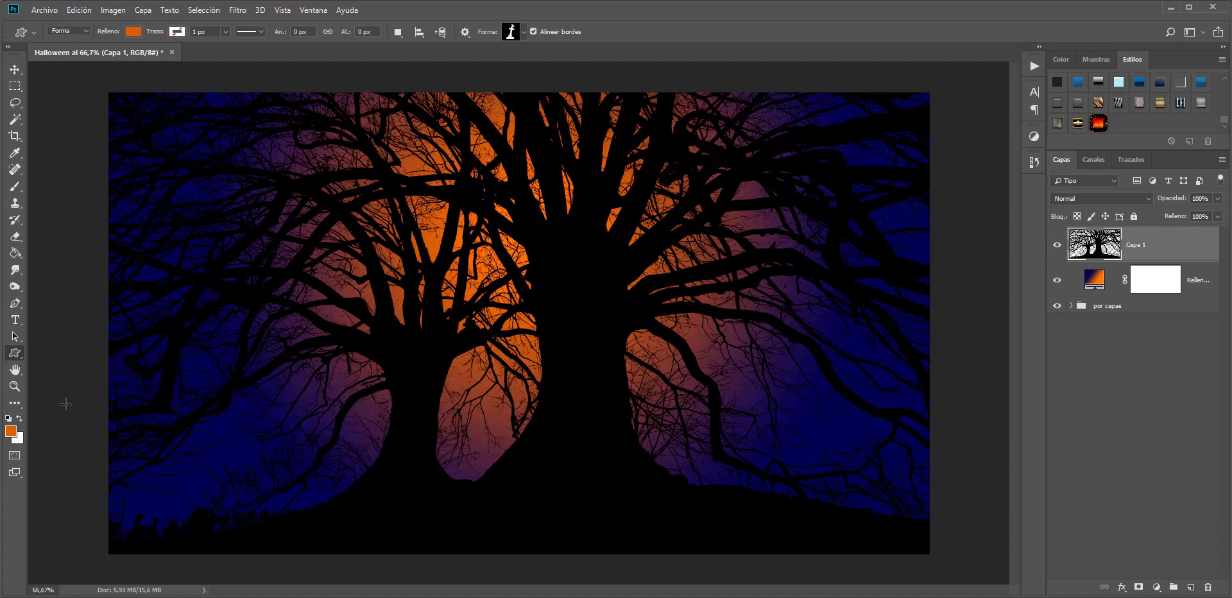
left_click(525, 31)
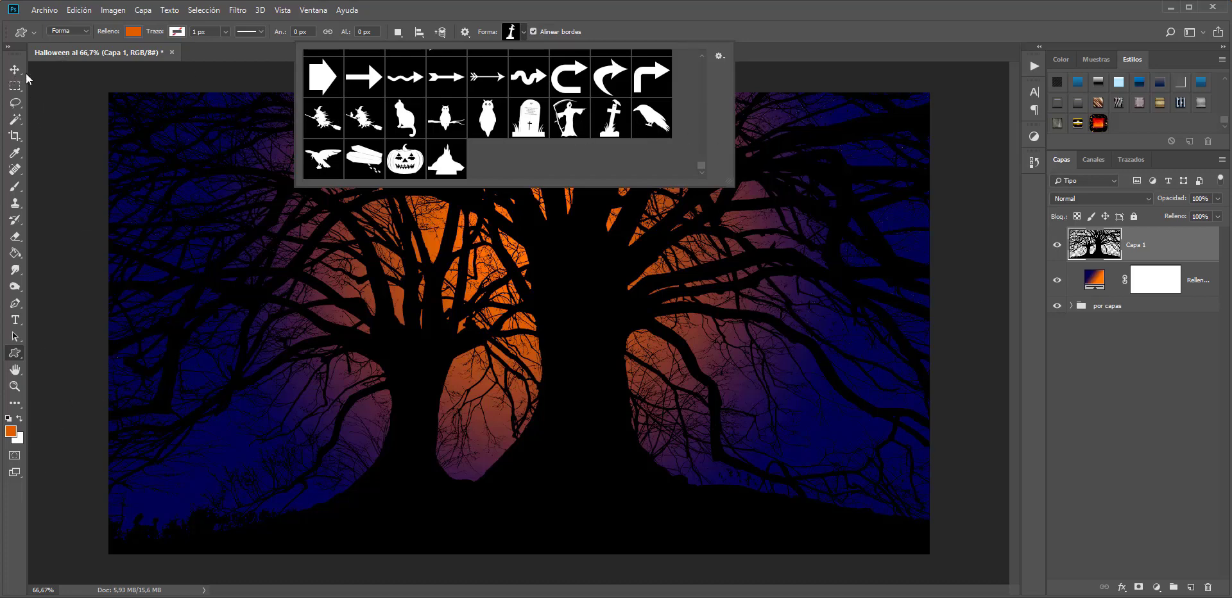
key("v")
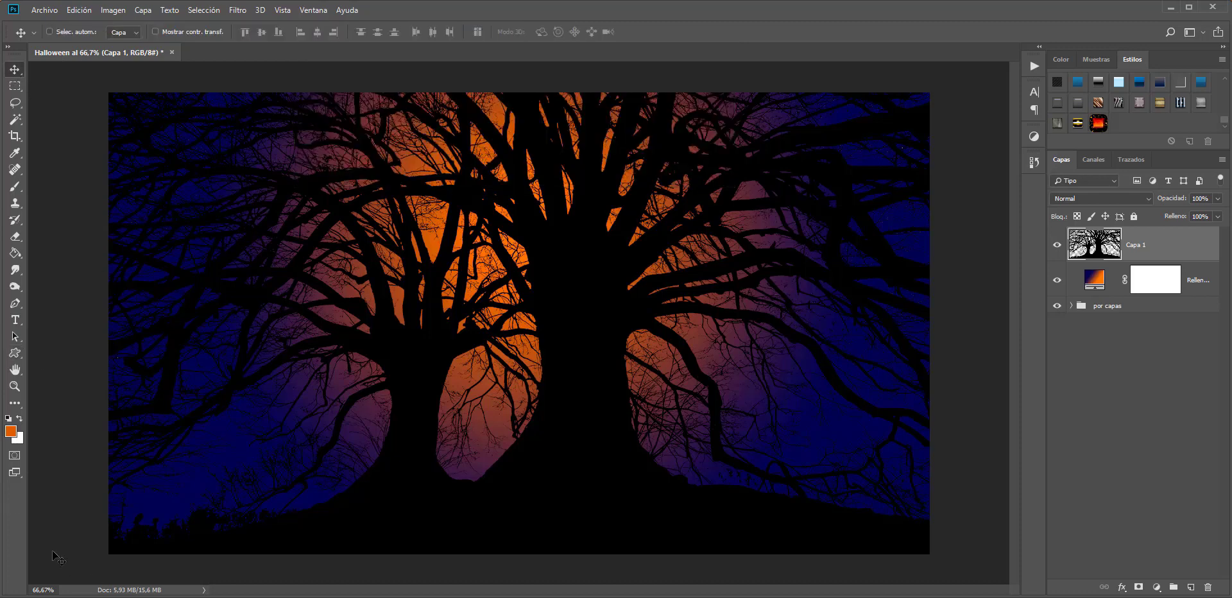
key("d")
Draw a black tombstone shape at the lower right and rasterize its layer
left_click(15, 353)
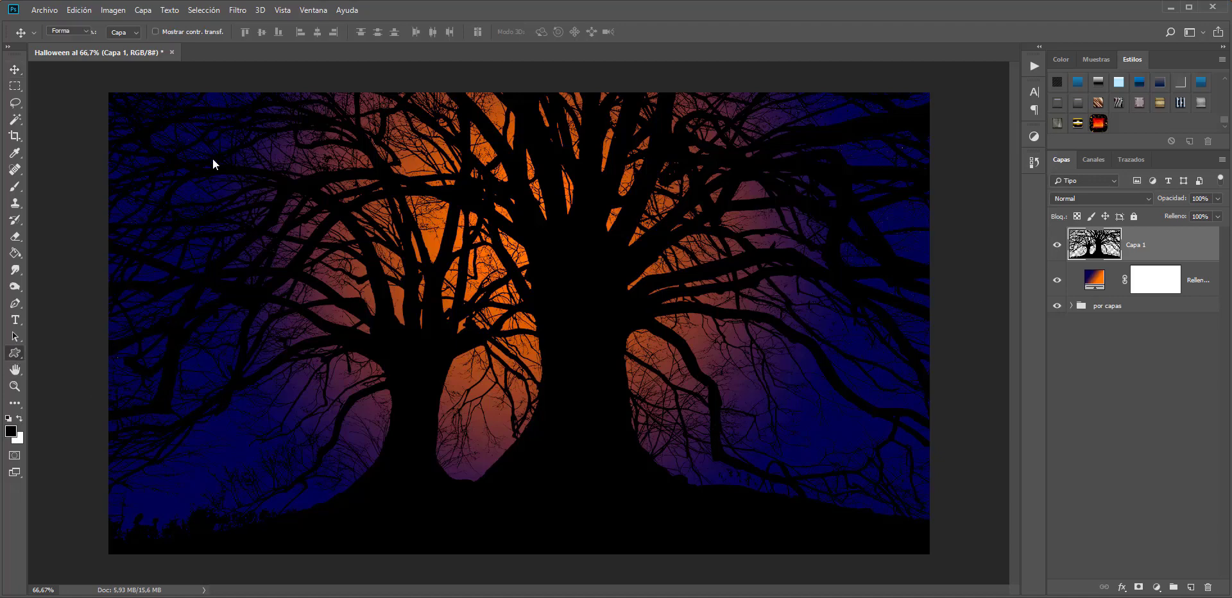
left_click(524, 31)
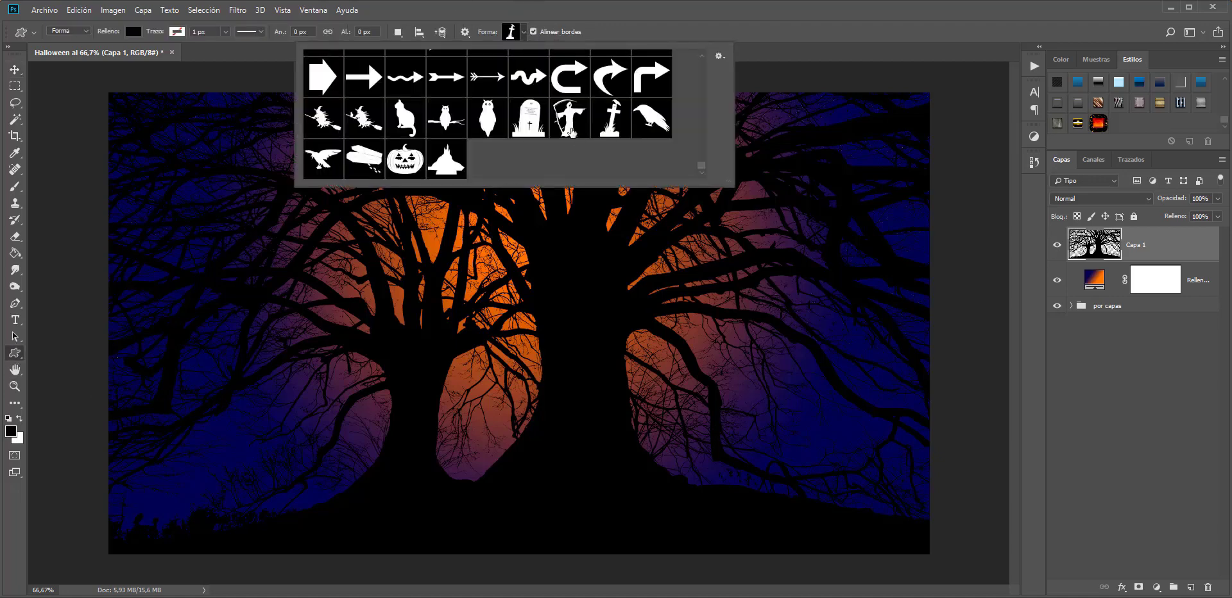
left_click(532, 122)
left_click_drag(726, 338, 884, 593)
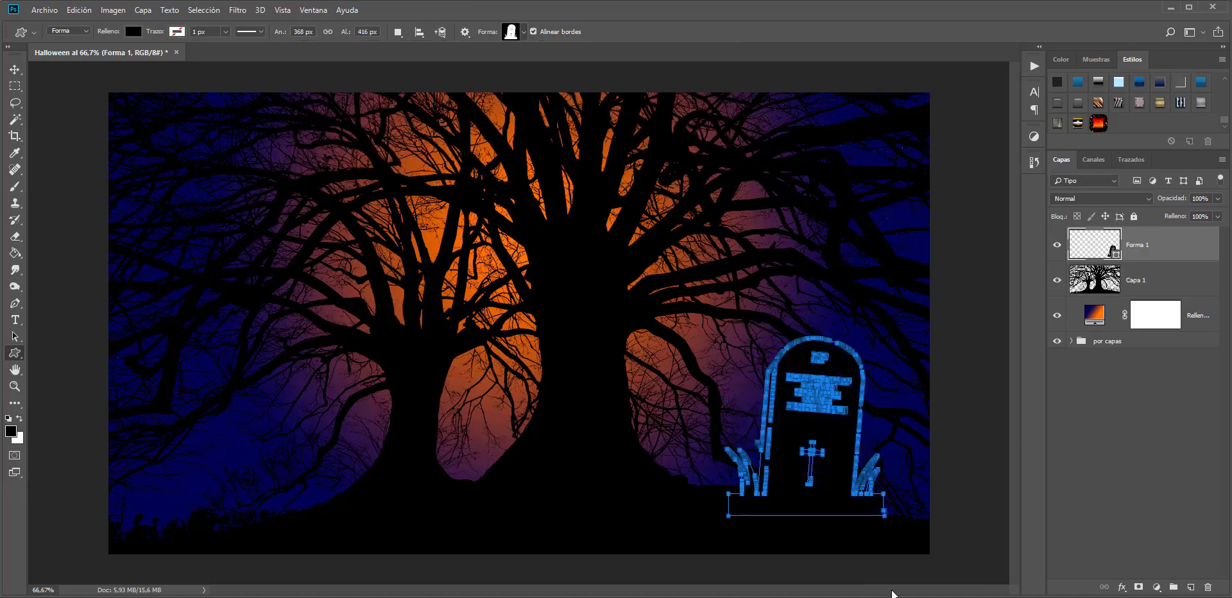
right_click(1171, 252)
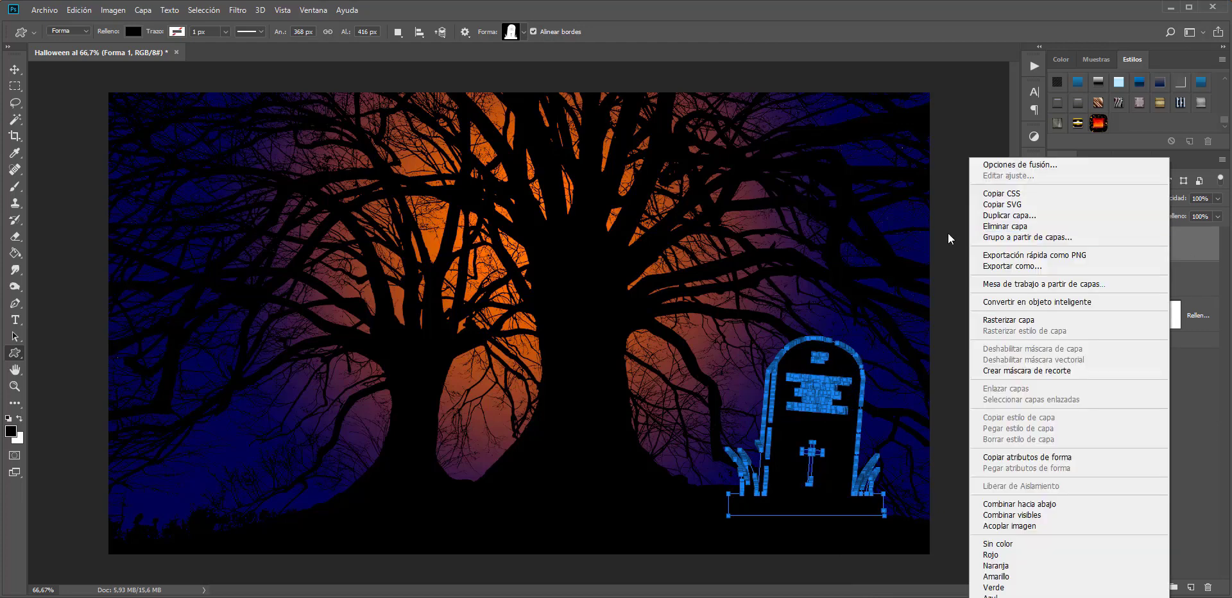
left_click(1008, 320)
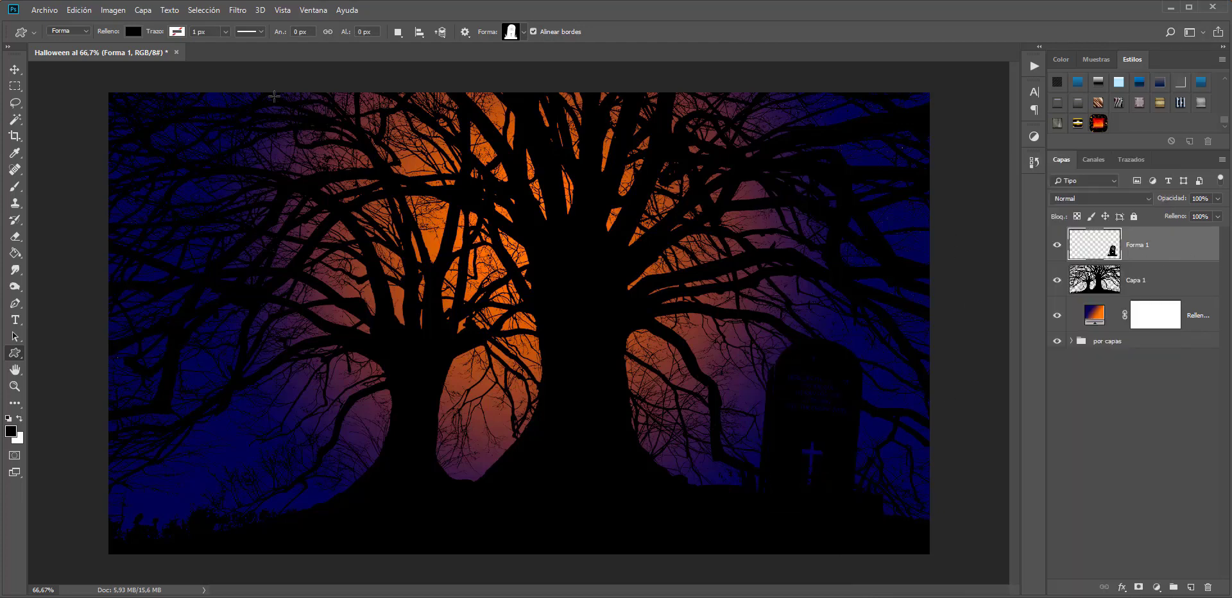
Duplicate the tombstone to the lower left, shrunk to about 84% and flipped horizontally
left_click(15, 68)
left_click_drag(824, 440, 803, 440)
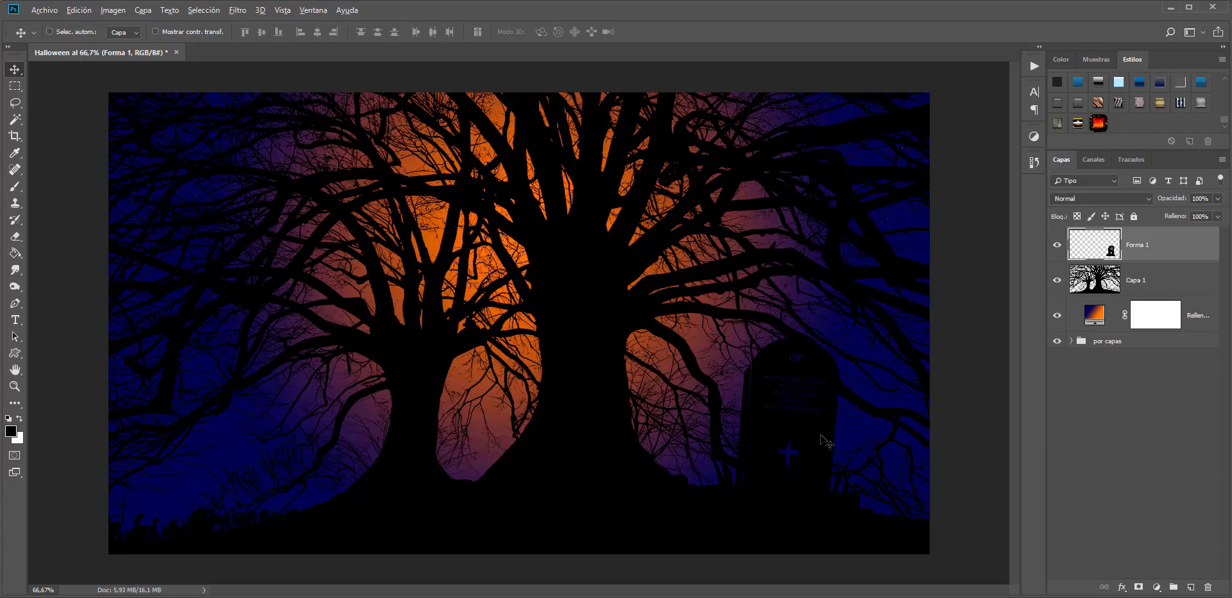
mouse_move(826, 442)
left_mouse_down()
mouse_move(241, 445)
mouse_move(238, 458)
left_mouse_up()
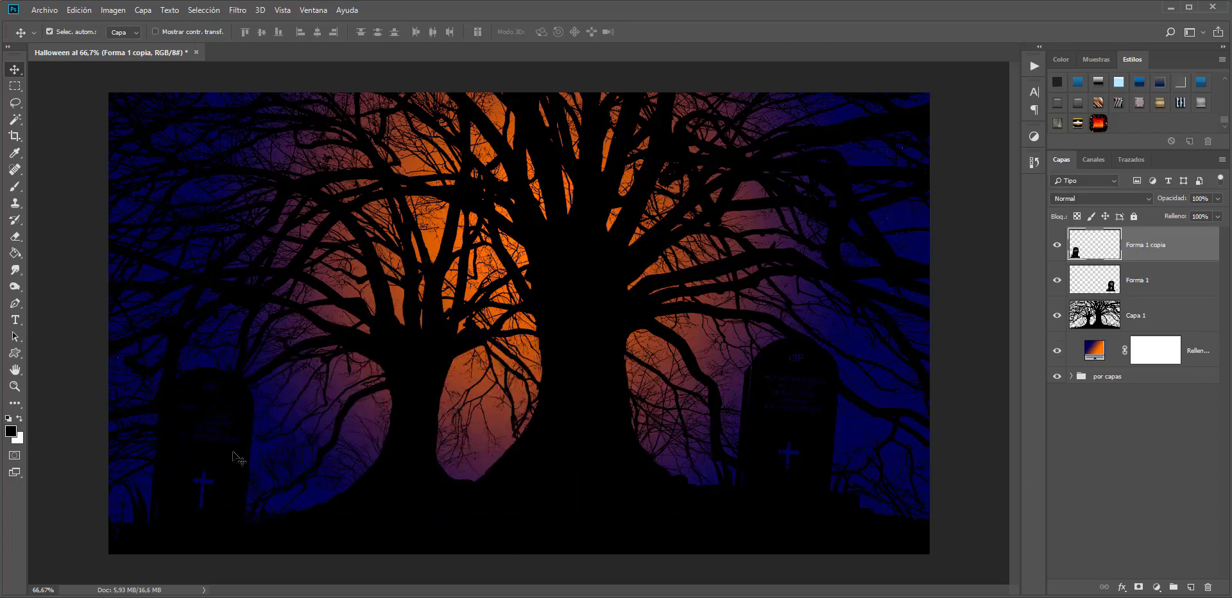
key("ctrl+t")
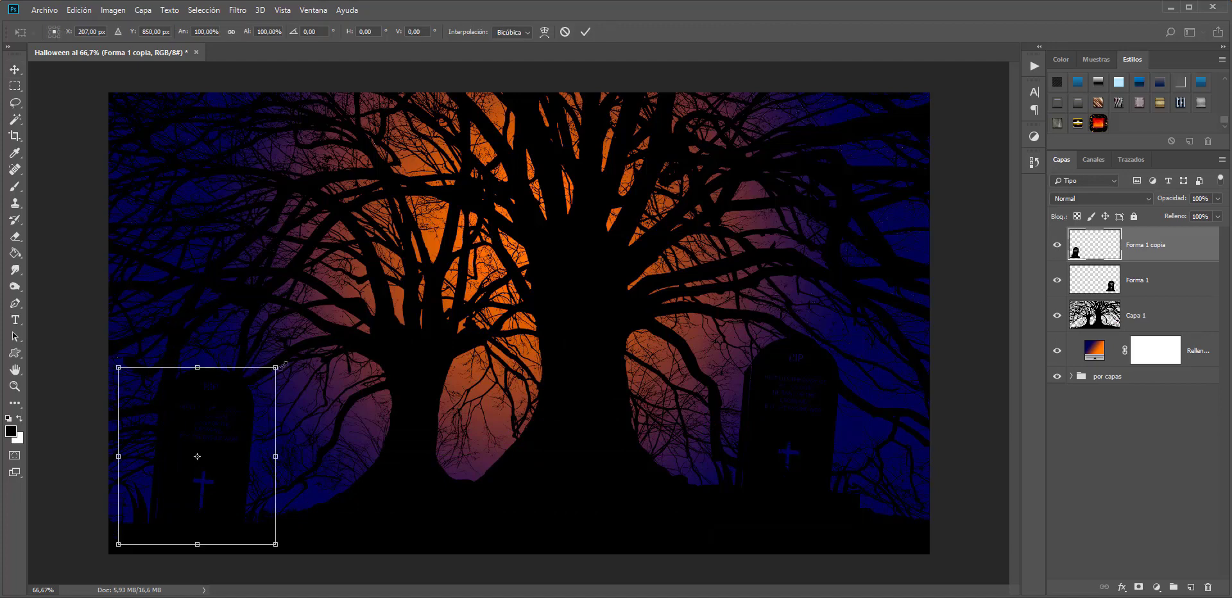
left_click_drag(275, 368, 245, 405)
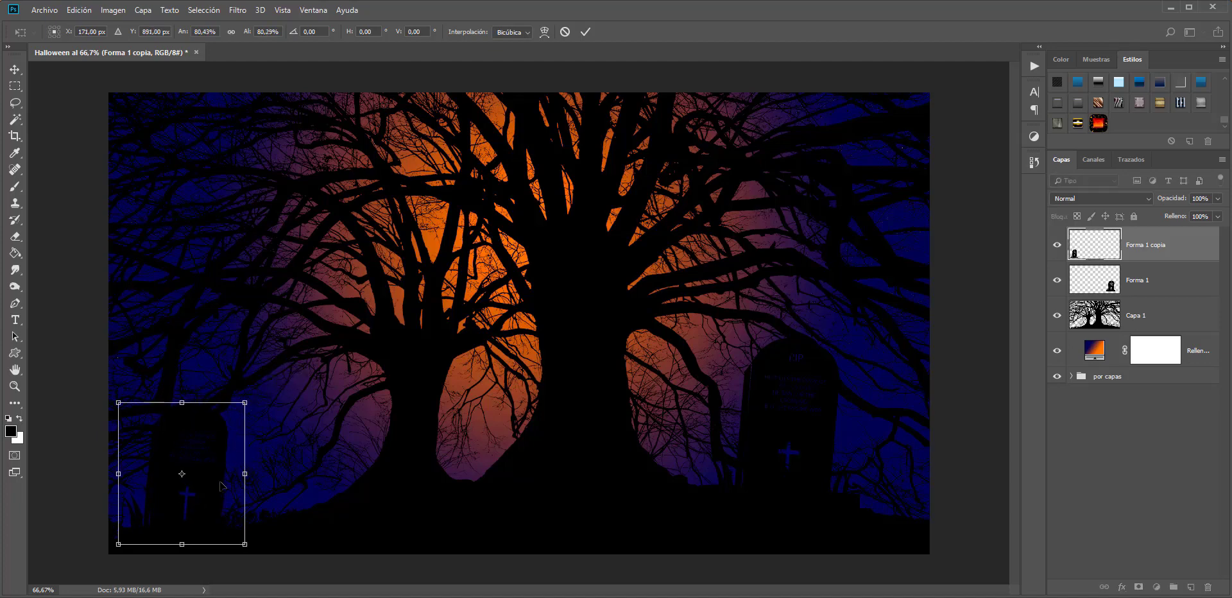
right_click(204, 442)
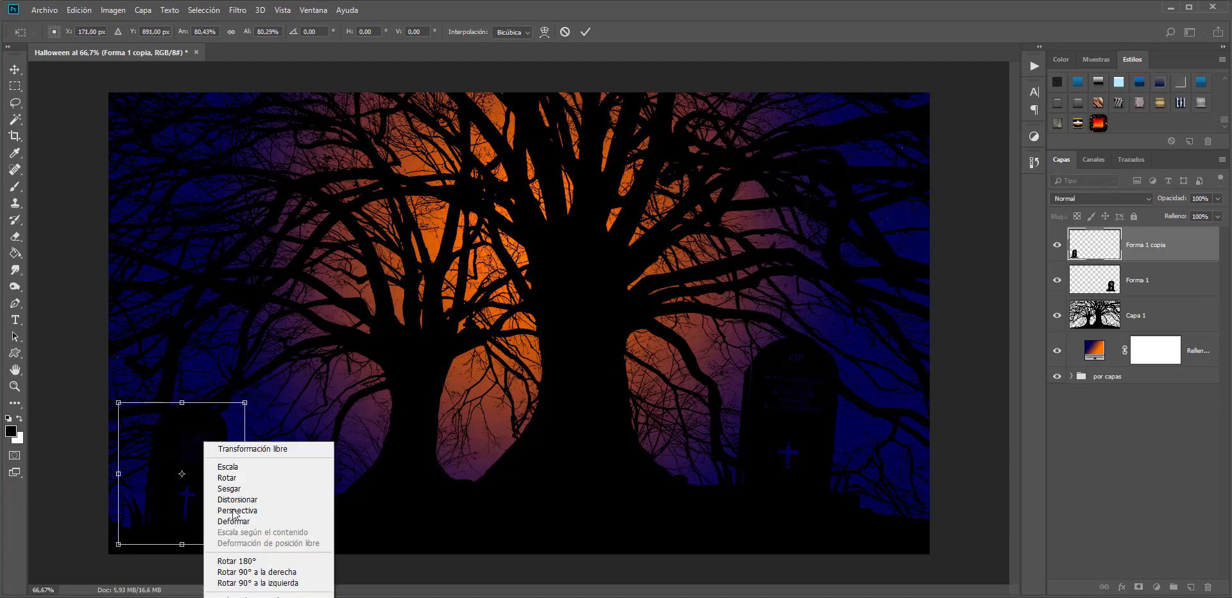
left_click(256, 596)
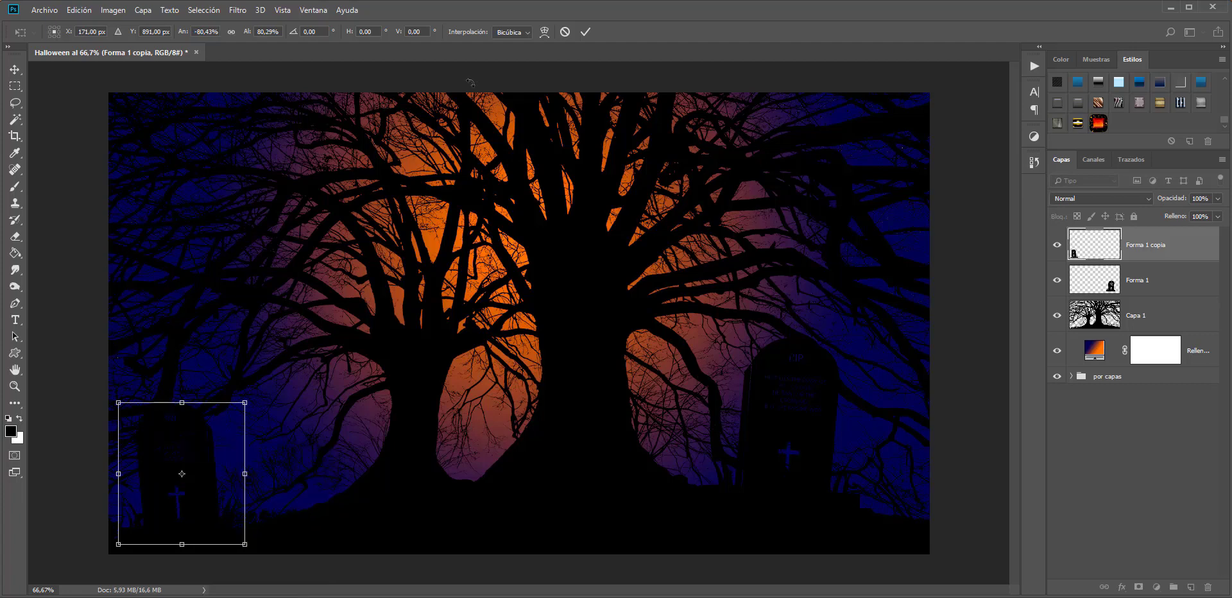
left_click(585, 31)
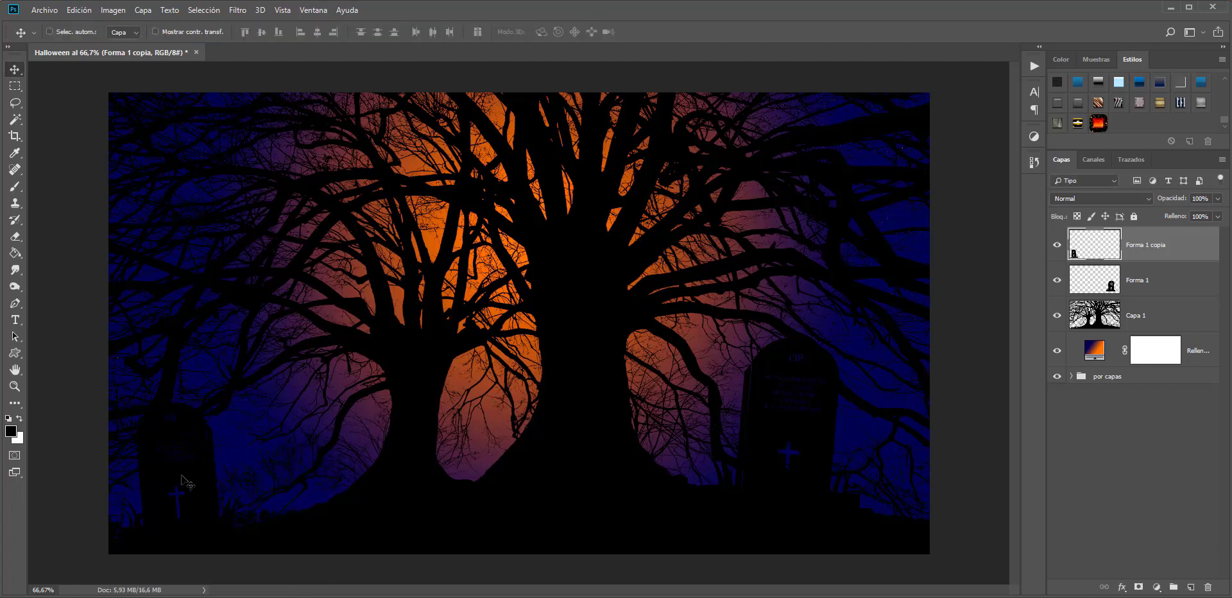
Add a second flipped tombstone copy, shrunk to about 72%, right of the first
mouse_move(186, 482)
left_mouse_down()
mouse_move(304, 463)
mouse_move(292, 465)
left_mouse_up()
key("ctrl+t")
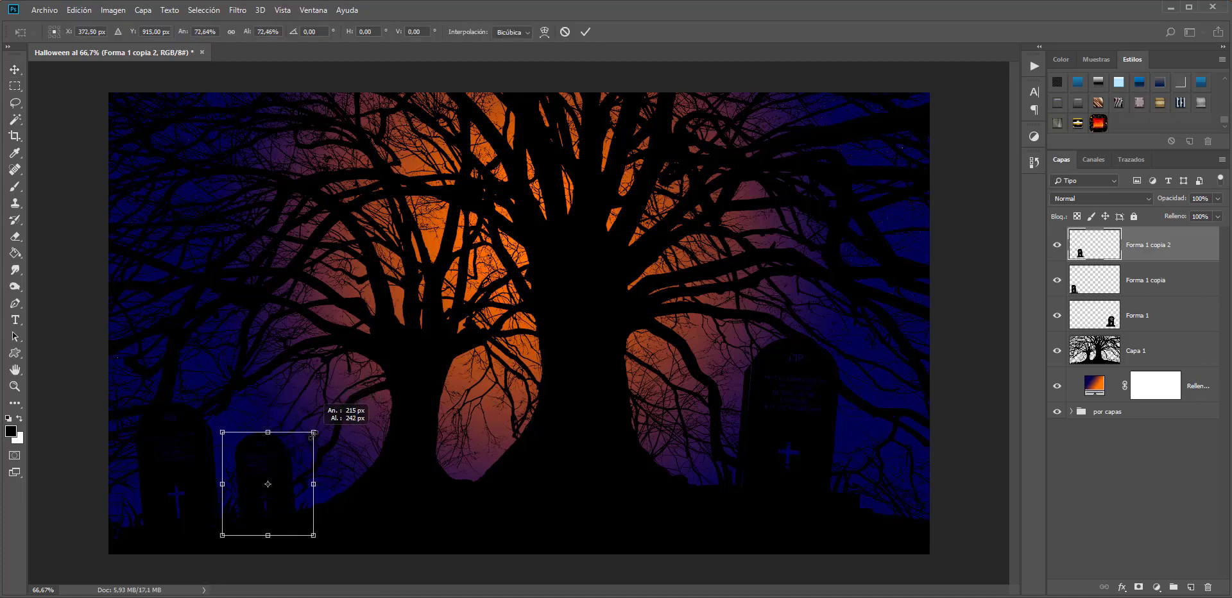
left_click_drag(345, 393, 313, 432)
right_click(283, 461)
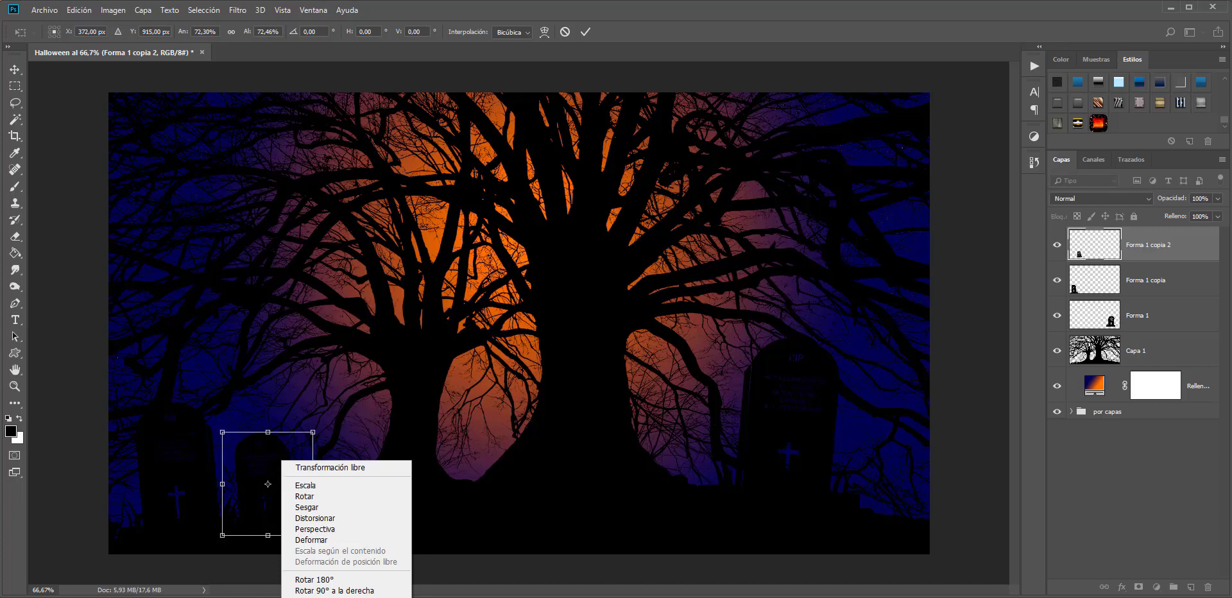
left_click(321, 597)
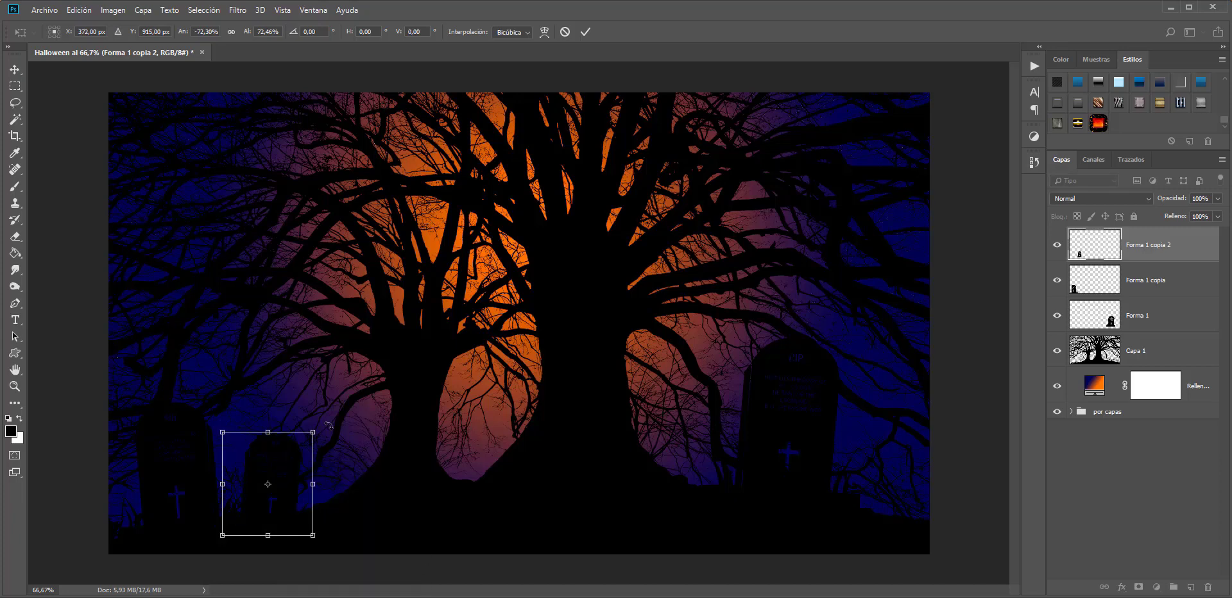
left_click_drag(313, 432, 310, 436)
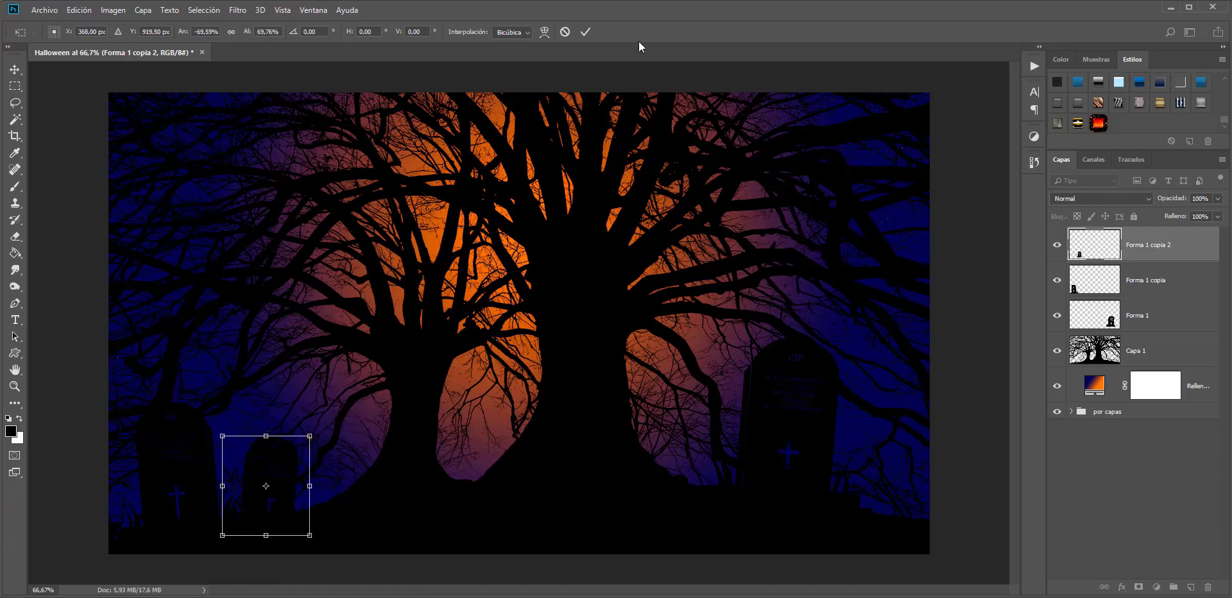
left_click(587, 32)
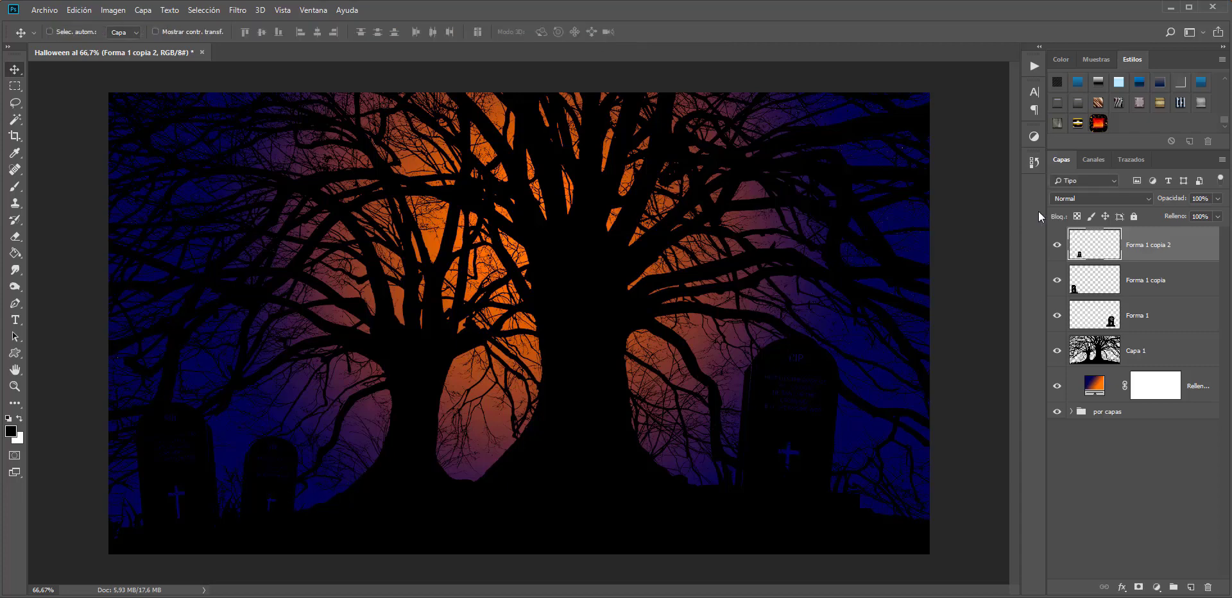
left_click(15, 352)
Draw a cross-topped tombstone, rasterize its Forma 2 layer and move it beside the right tombstone
left_click(523, 32)
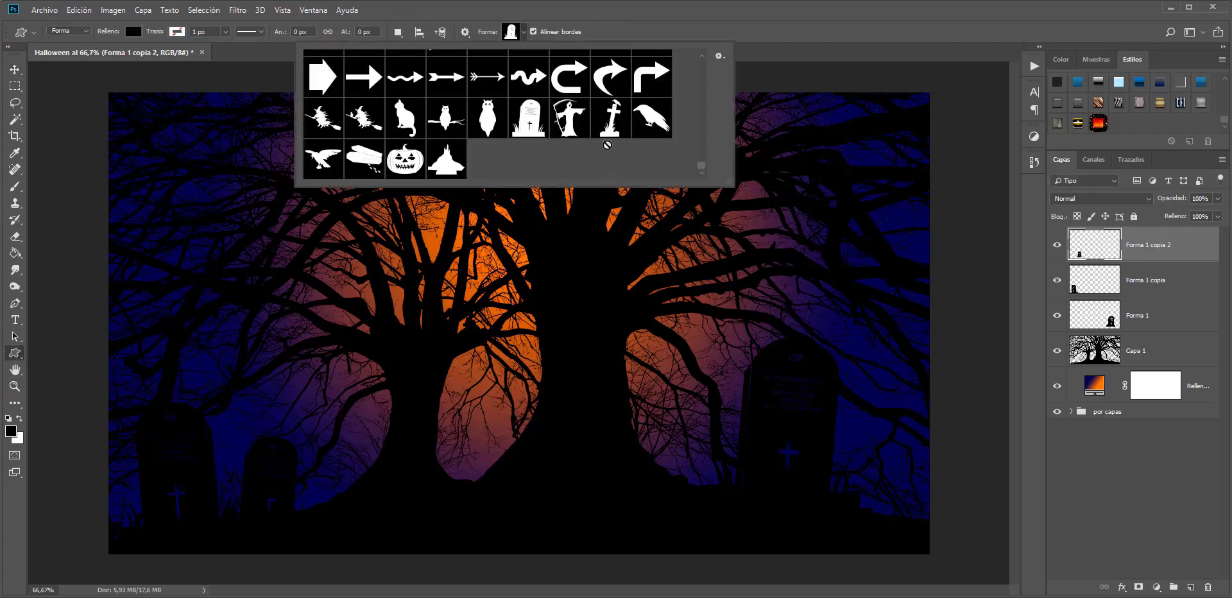
left_click(616, 116)
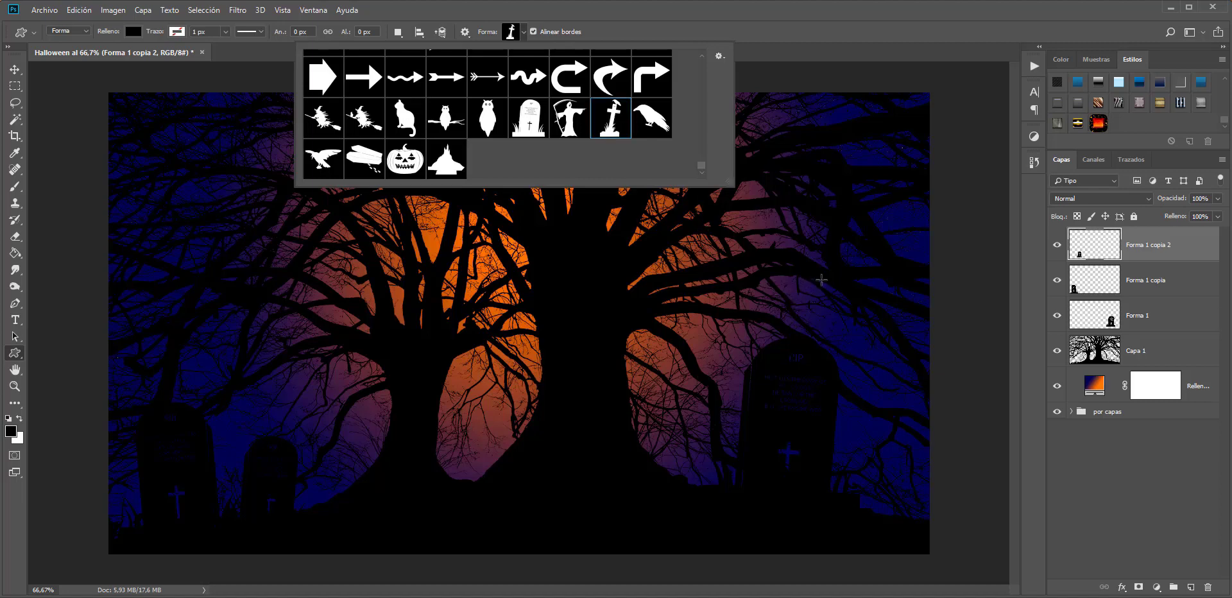
left_click_drag(822, 280, 977, 573)
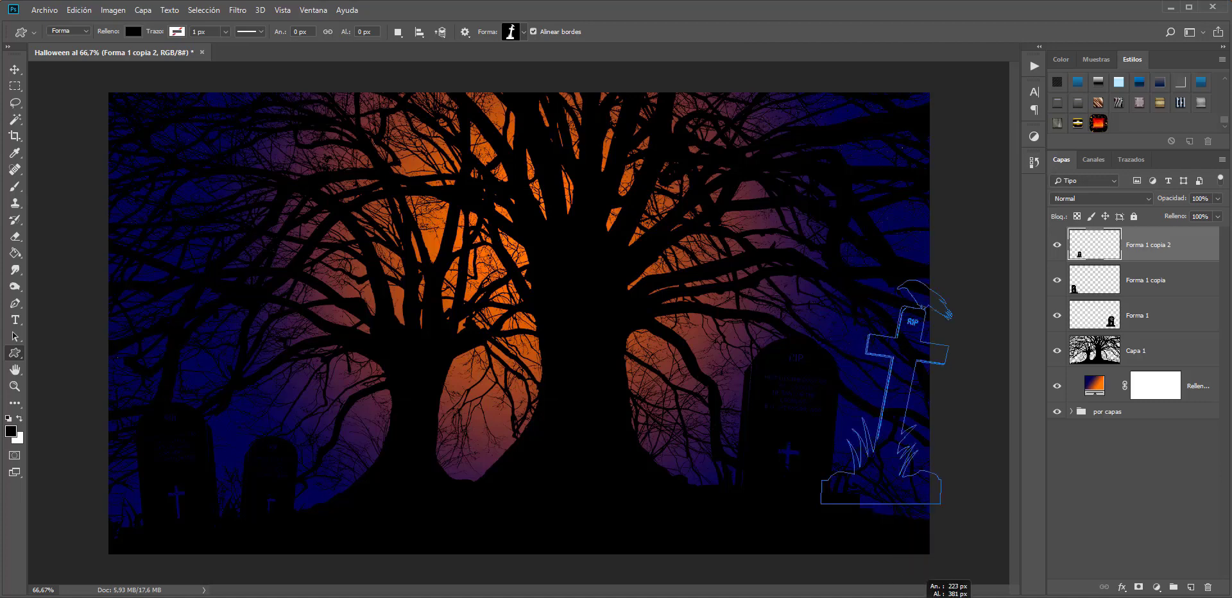
left_click_drag(977, 573, 937, 496)
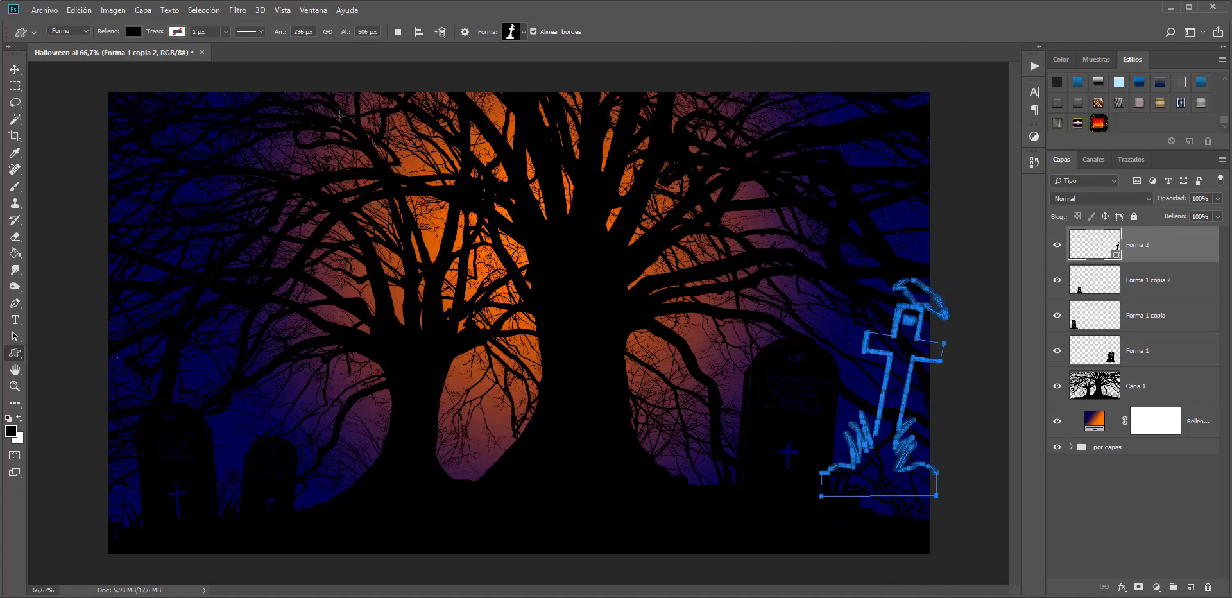
right_click(1155, 246)
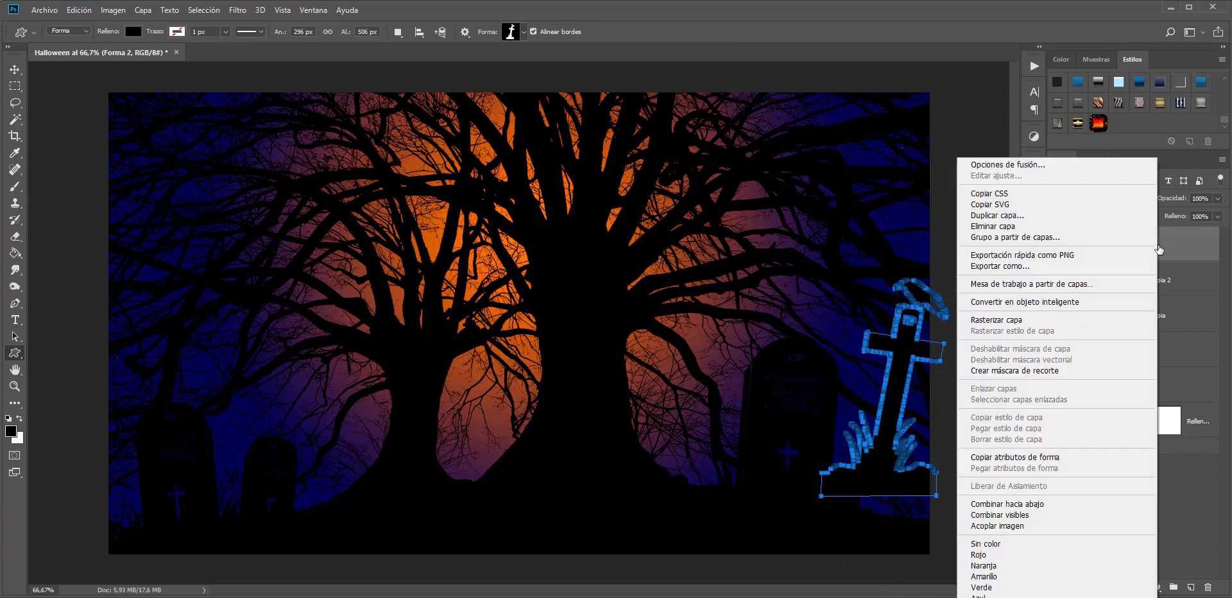
left_click(1001, 320)
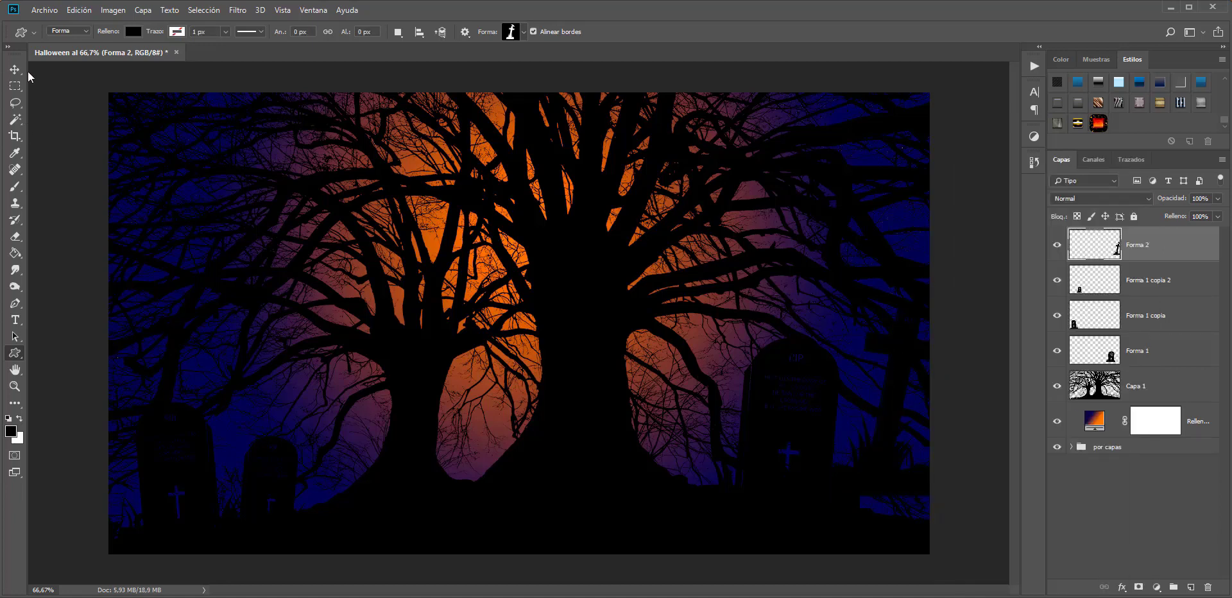
mouse_move(896, 432)
left_mouse_down()
mouse_move(846, 476)
mouse_move(827, 469)
mouse_move(849, 469)
left_mouse_up()
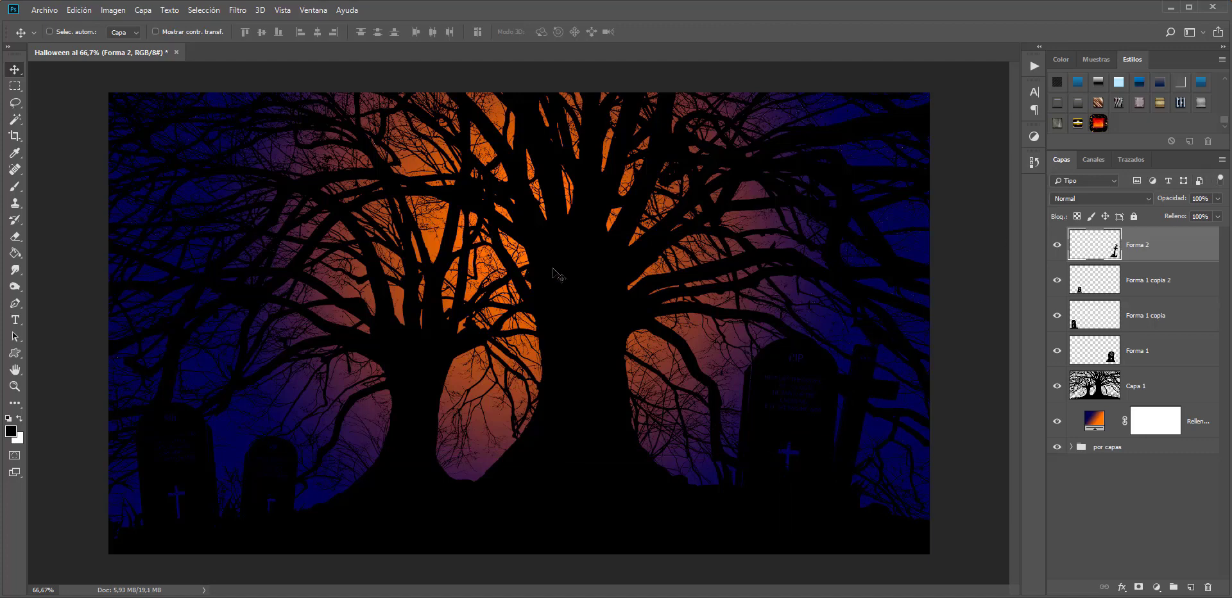
Duplicate the cross to the left tombstones, flip it horizontally and nudge it down
mouse_move(721, 428)
left_mouse_down()
mouse_move(249, 403)
mouse_move(251, 423)
left_mouse_up()
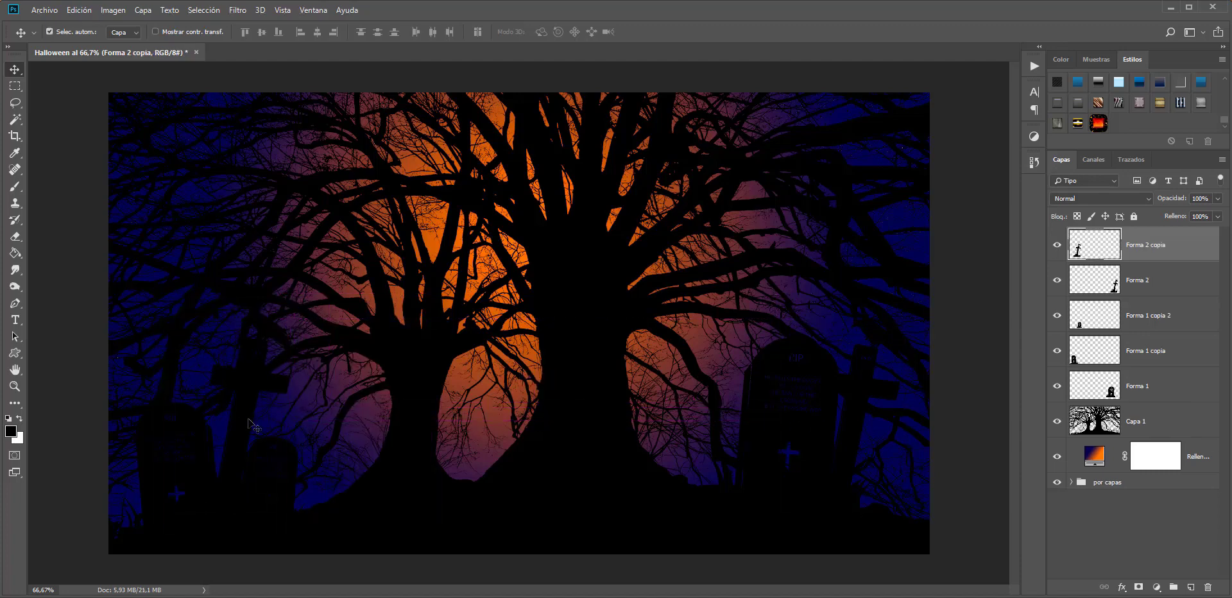
key("ctrl+t")
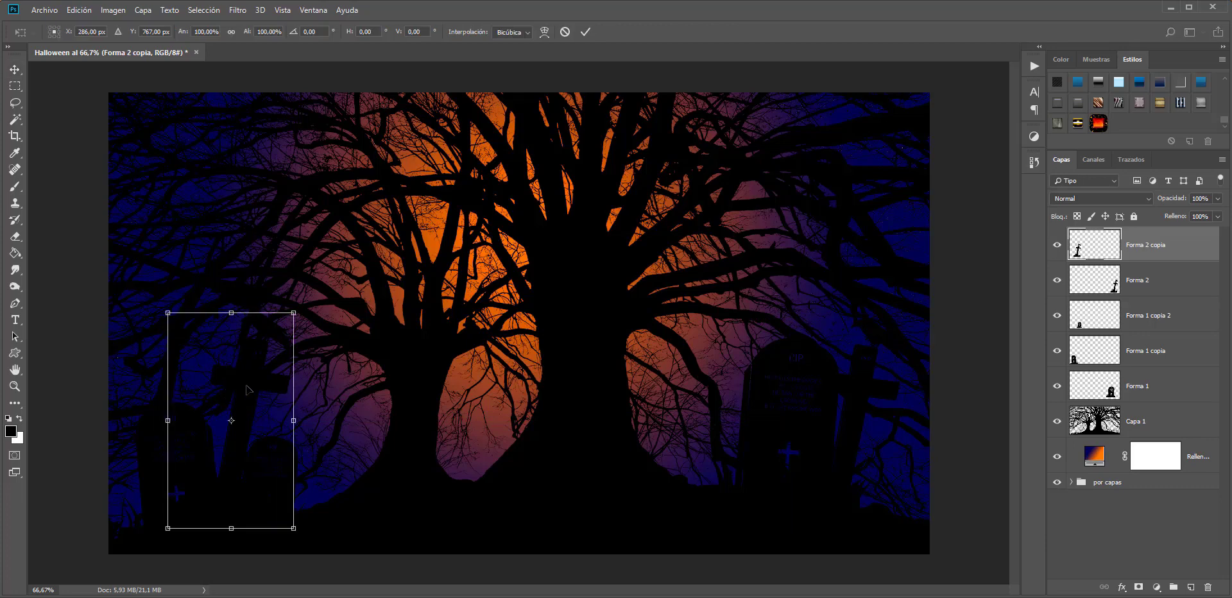
right_click(247, 389)
left_click(313, 547)
left_click_drag(230, 448, 237, 480)
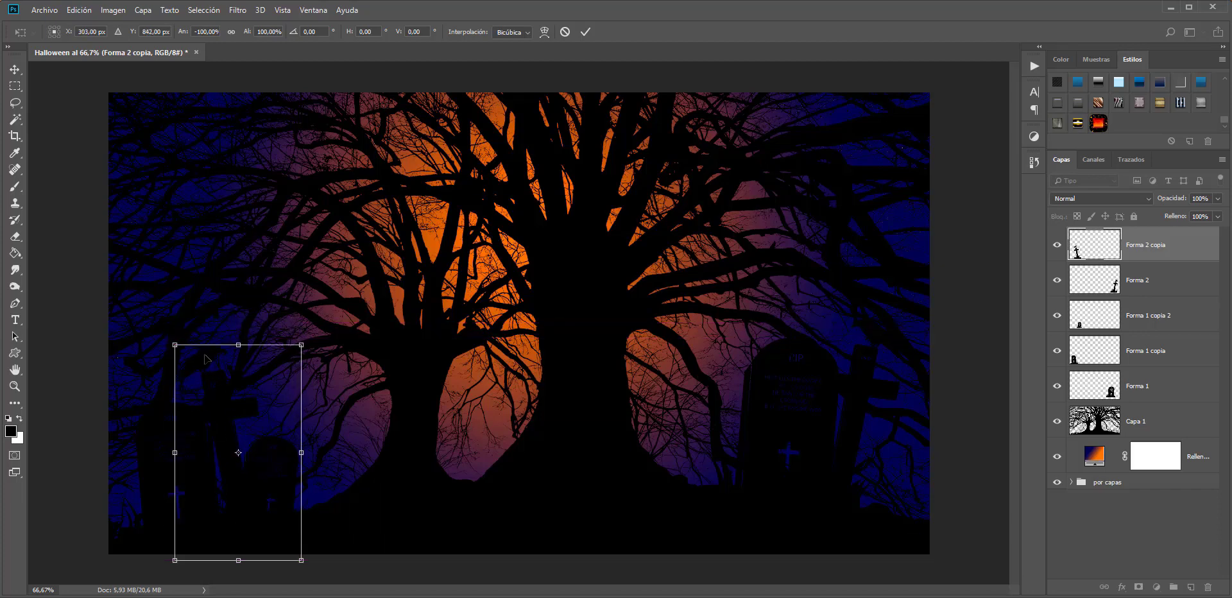
left_click(585, 31)
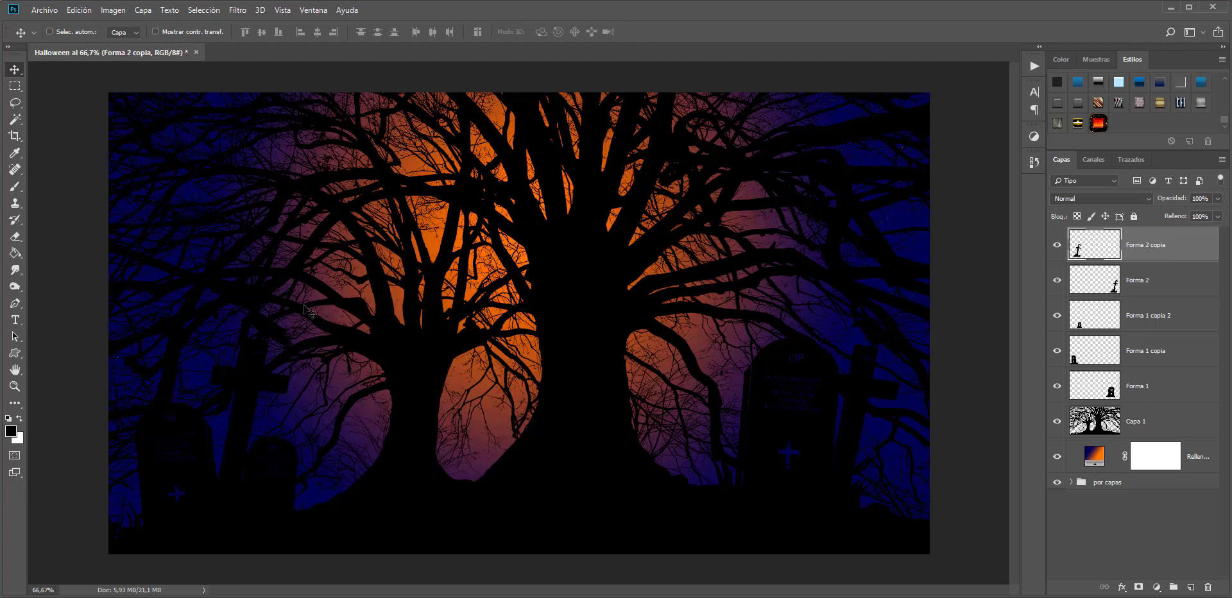
Choose the Type tool, add a new layer and set the text colour to pale pink
key("t")
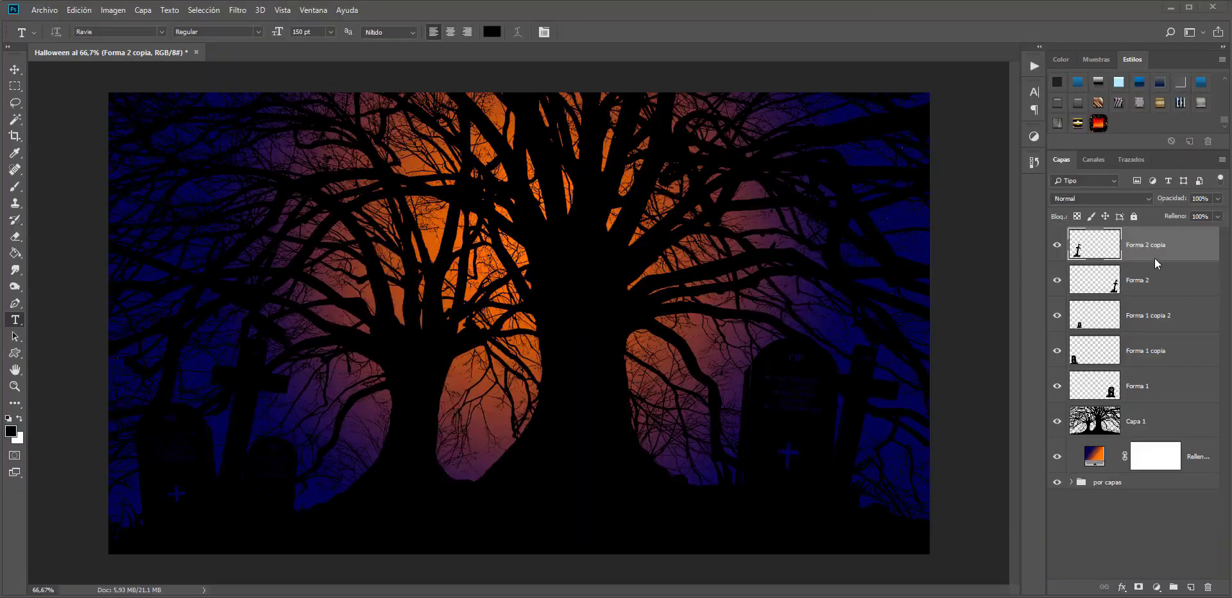
left_click(1191, 587)
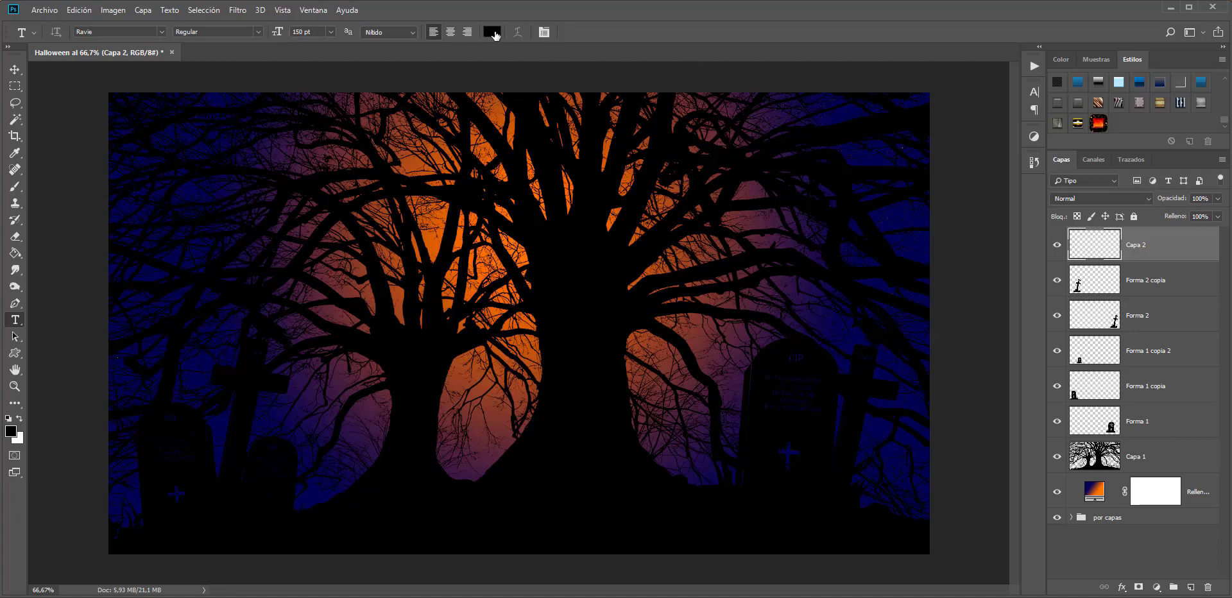
left_click(492, 33)
left_click(827, 279)
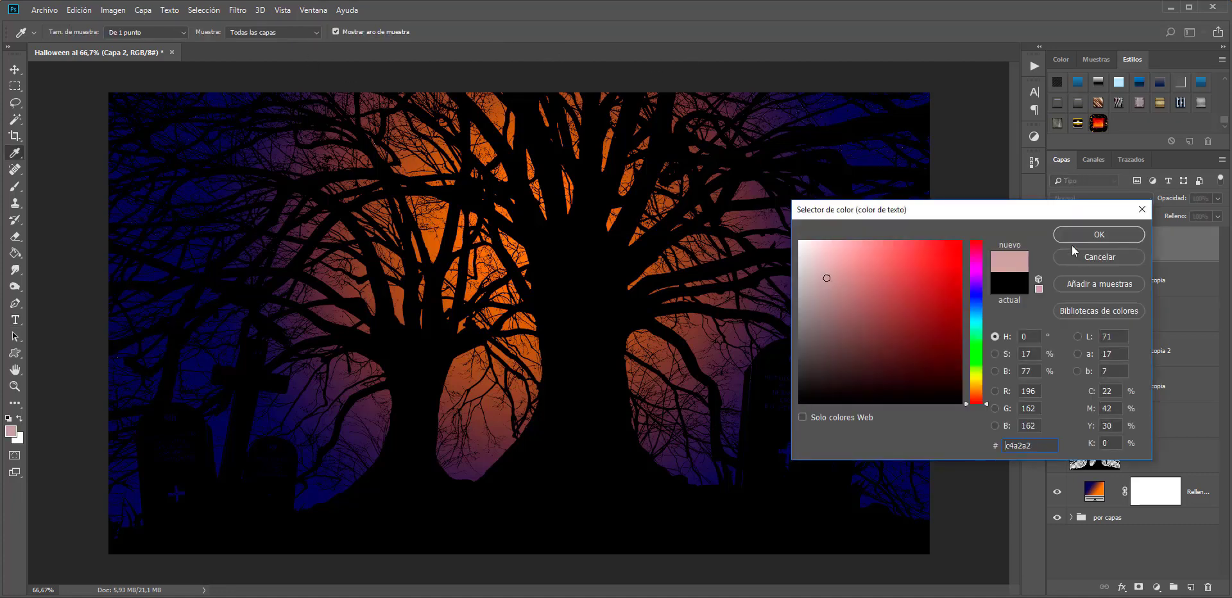
left_click(1099, 235)
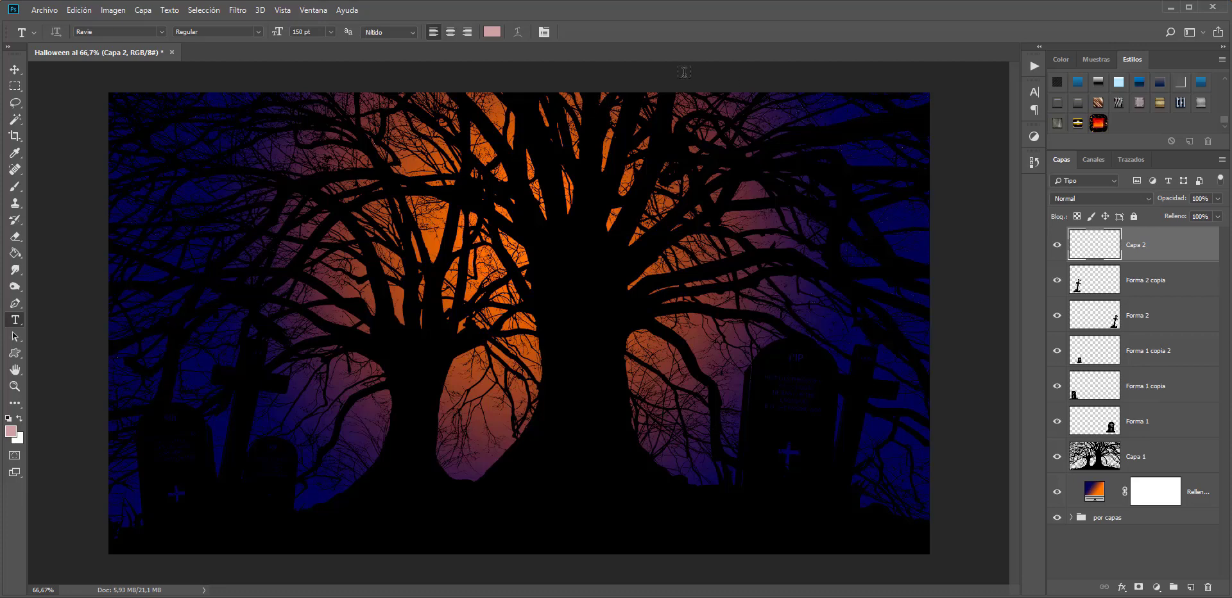
Type 'Halloween' above the tree, then reopen it and delete a mistyped letter
left_click(333, 277)
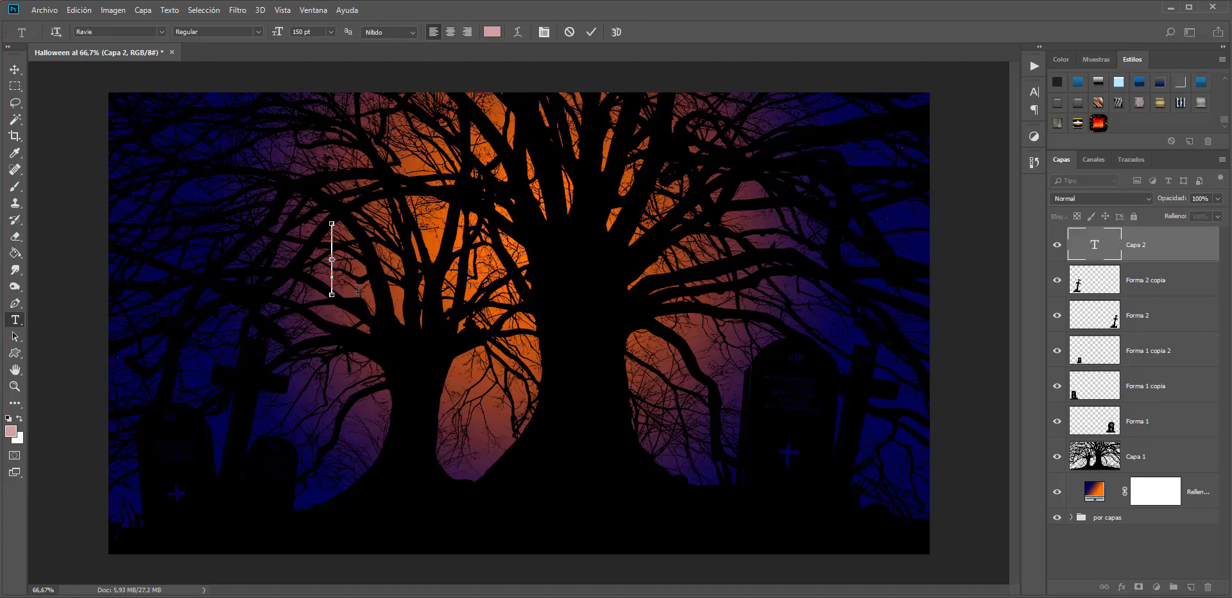
type("Halloween")
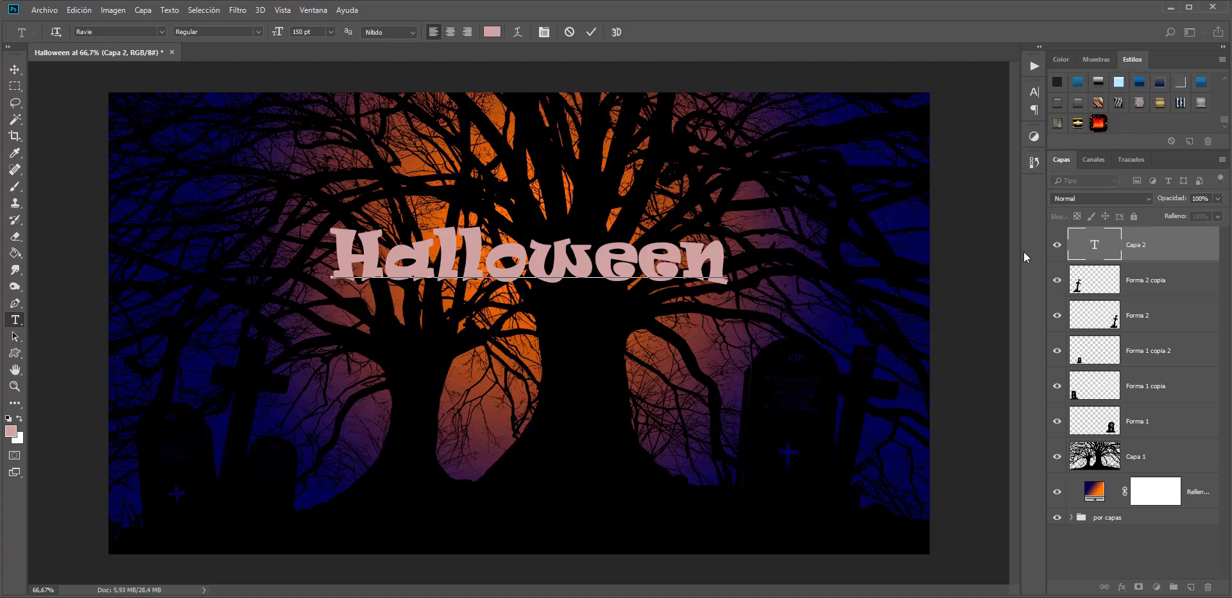
left_click(1095, 251)
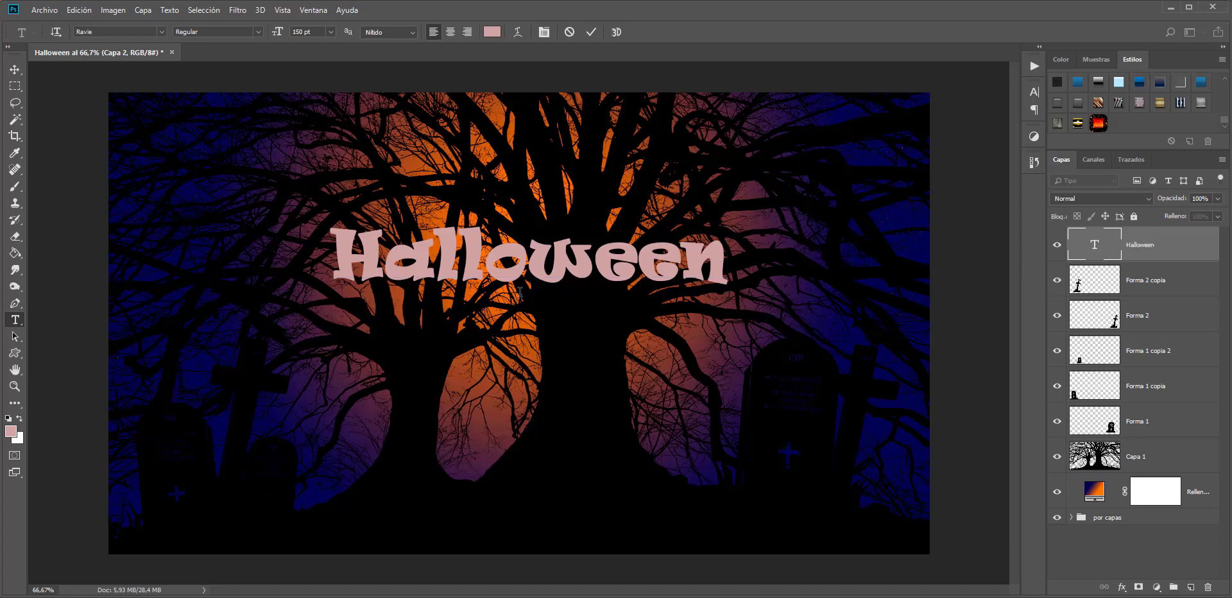
double_click(1102, 257)
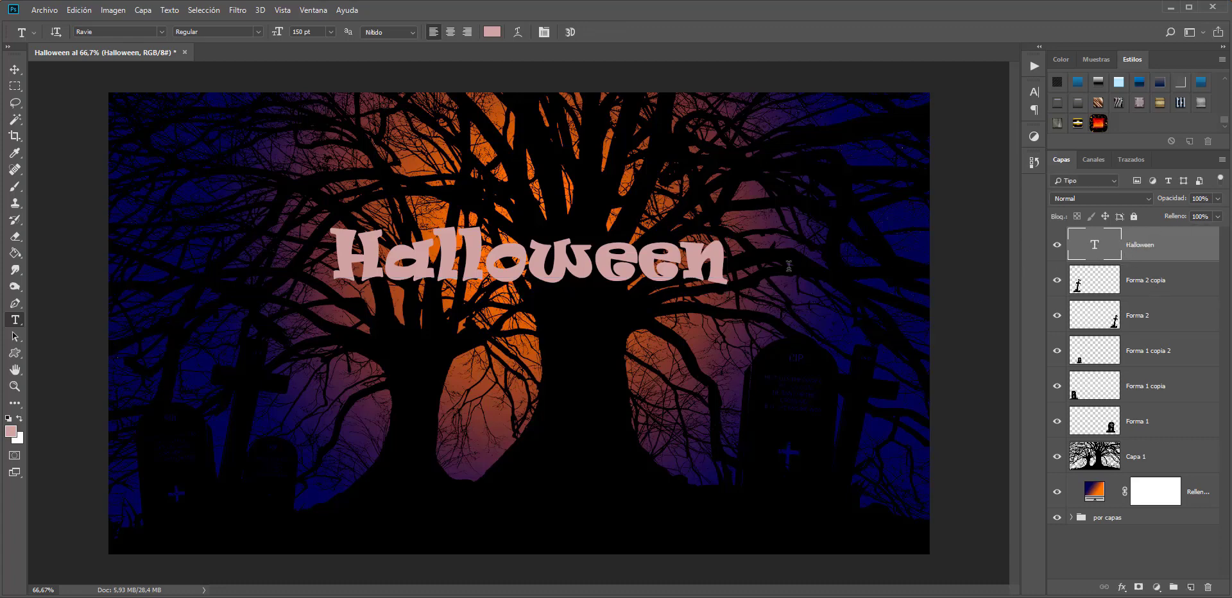
left_click(612, 271)
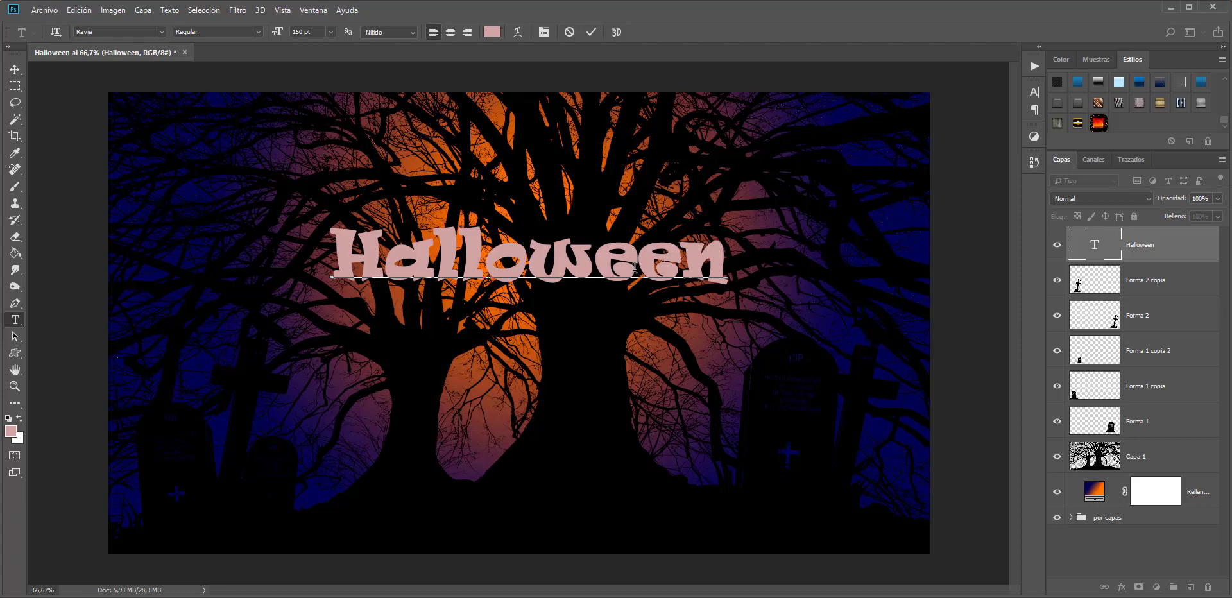
key("Delete")
Finish correcting the Halloween text and apply the red fire style from the Estilos panel
type("a")
left_click(1130, 258)
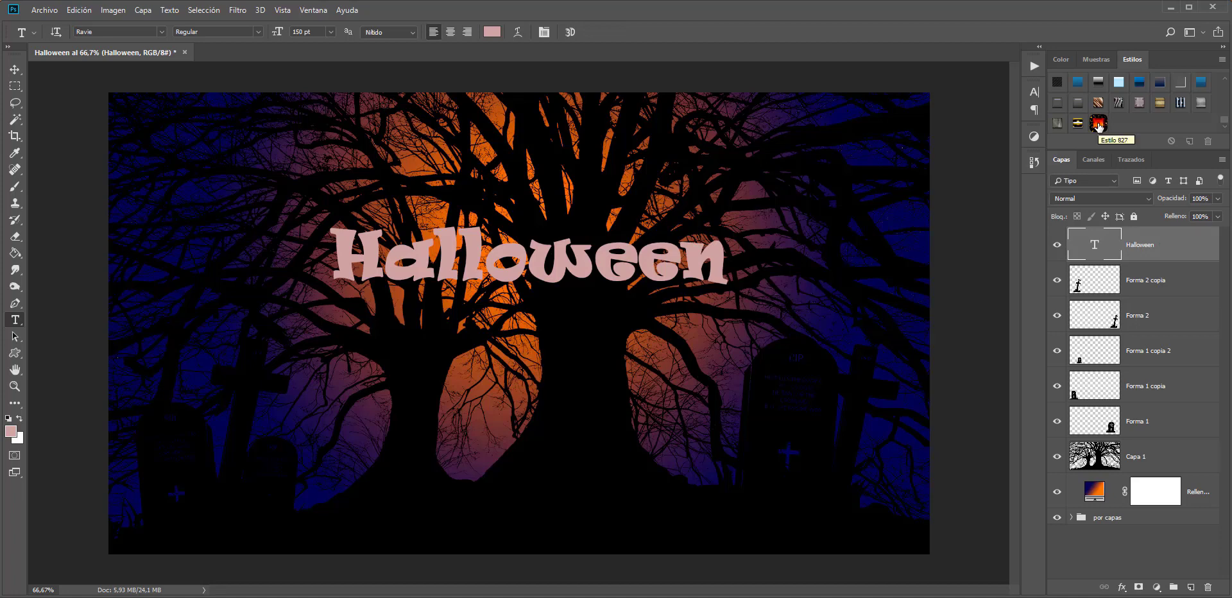
left_click(1098, 123)
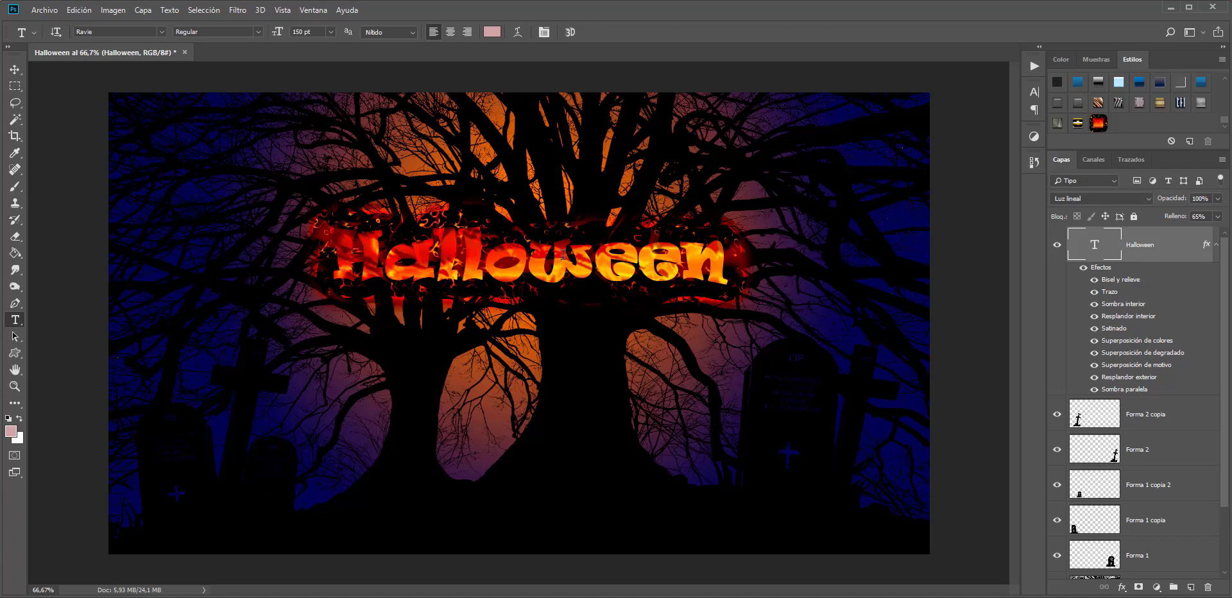
key("ctrl+t")
End the pending transform and convert the Halloween layer into a smart object
right_click(501, 265)
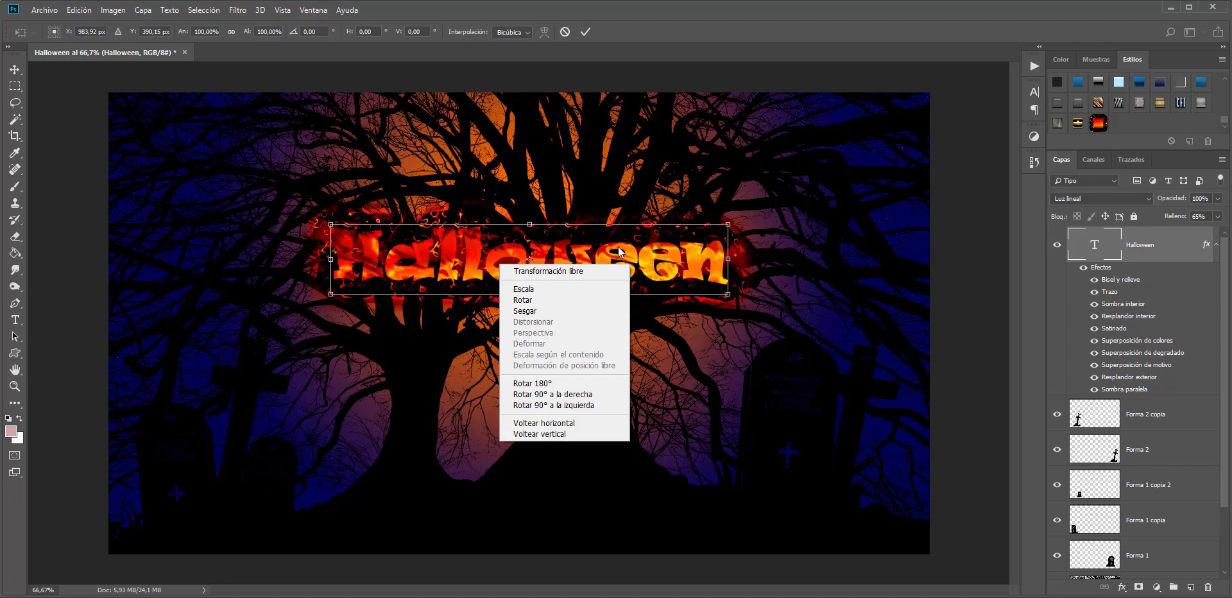
left_click(590, 33)
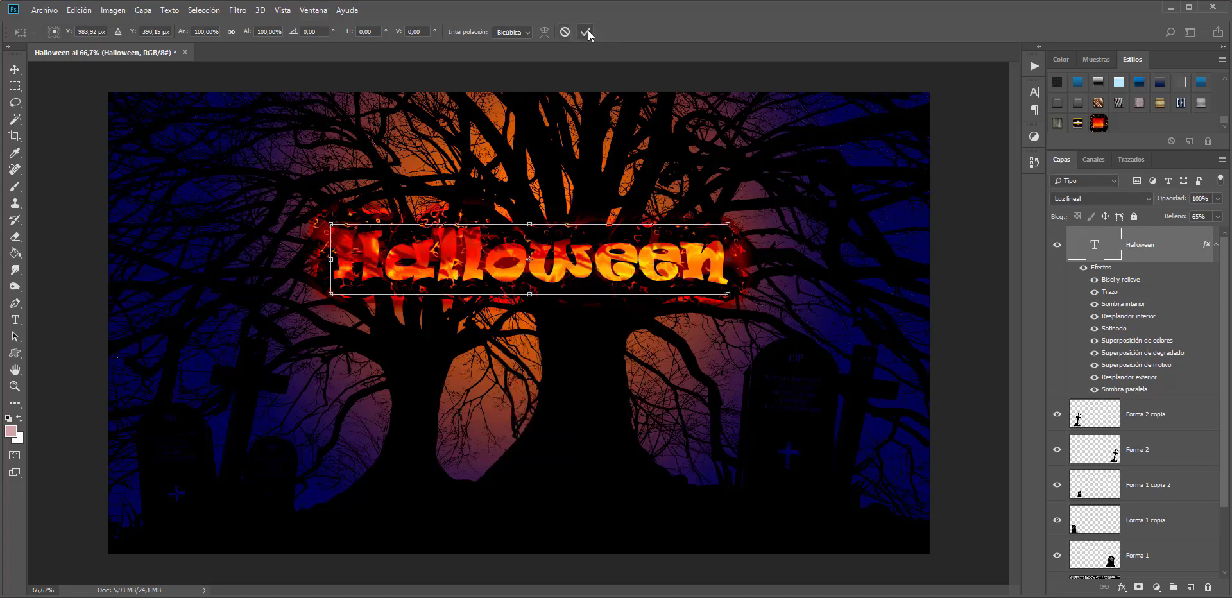
left_click(585, 33)
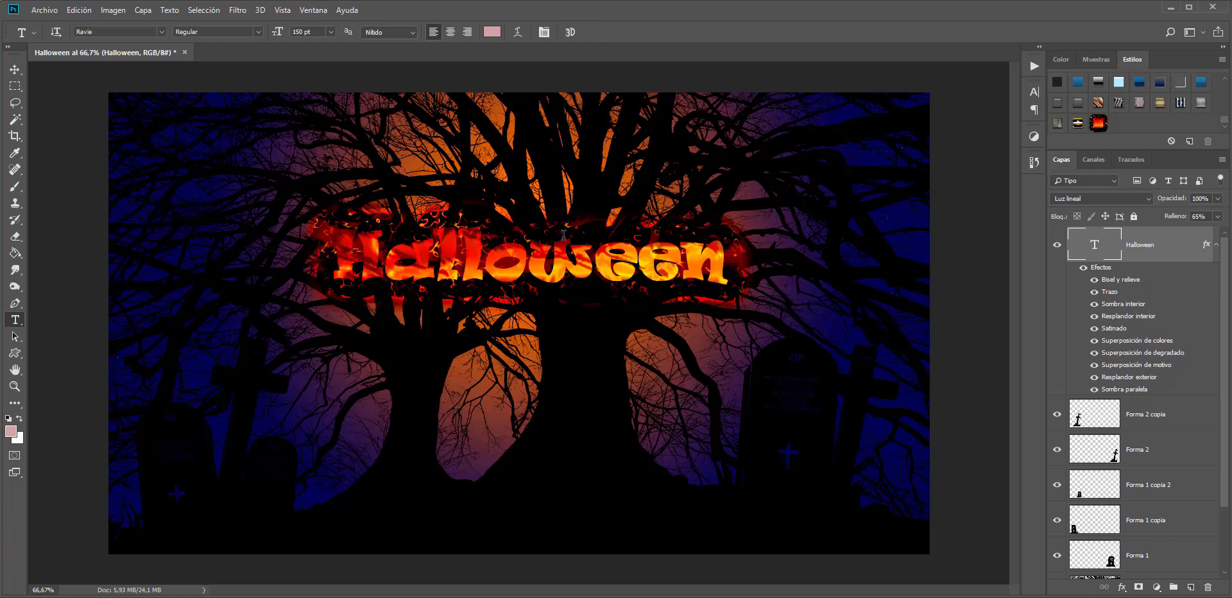
right_click(1172, 244)
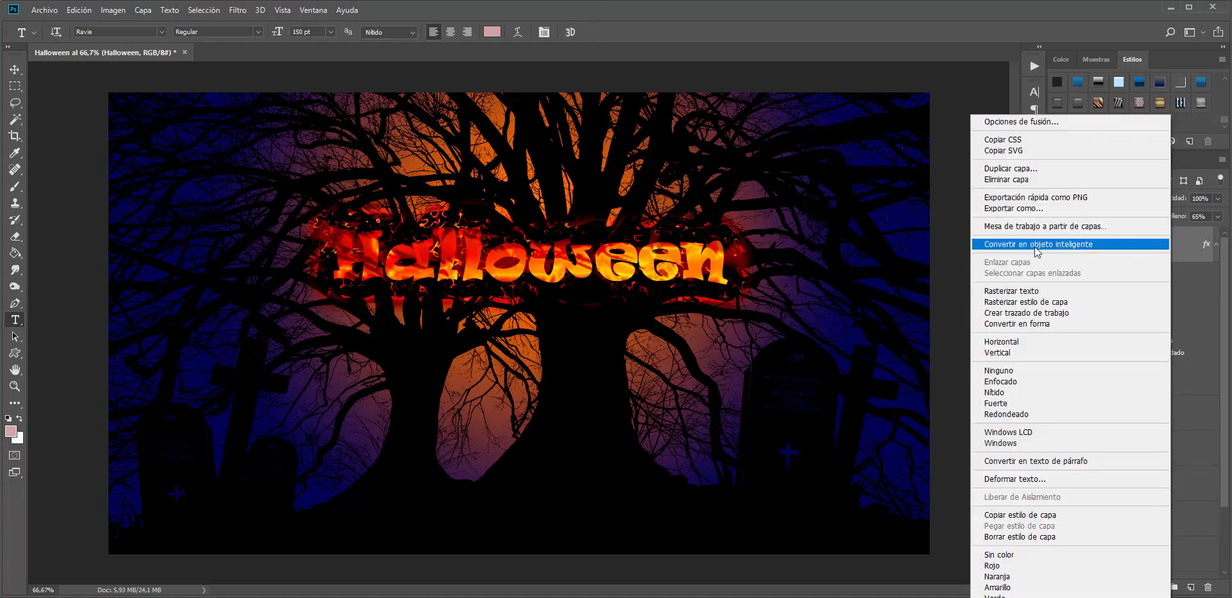
left_click(1014, 288)
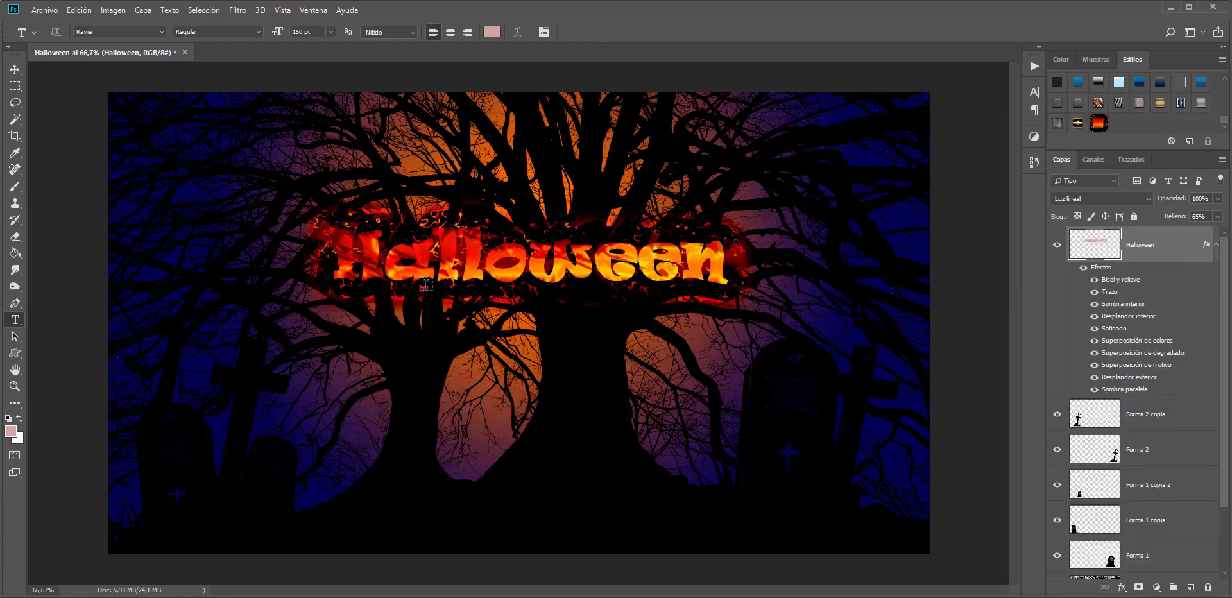
Apply a perspective distortion raising the top-left corner so the title's left end flares taller
key("ctrl+t")
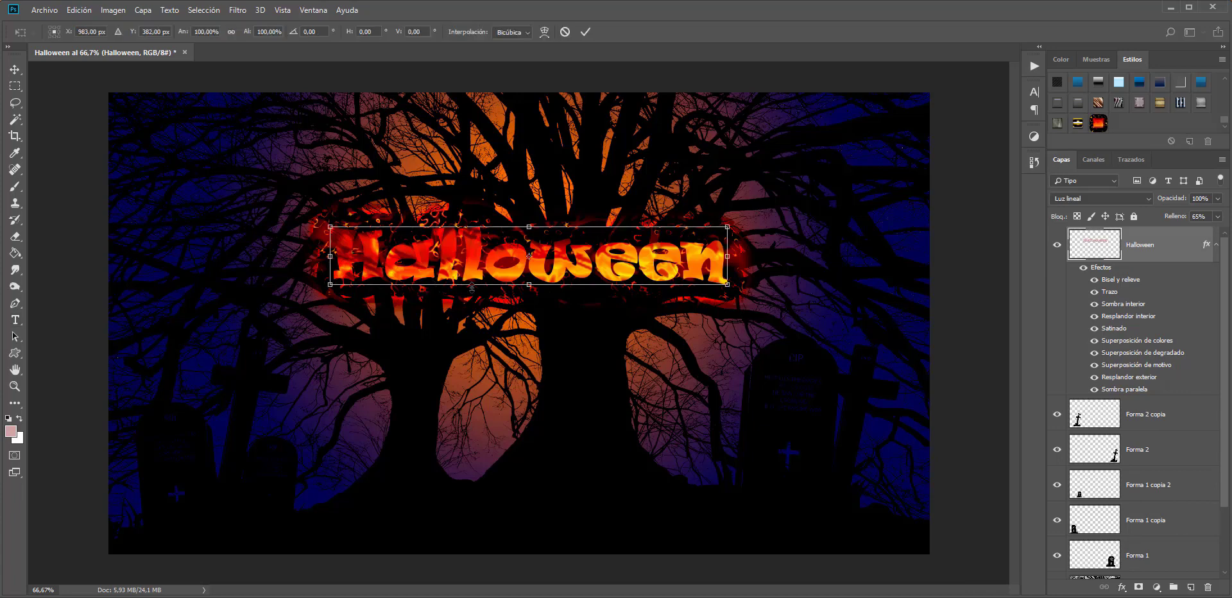
right_click(464, 262)
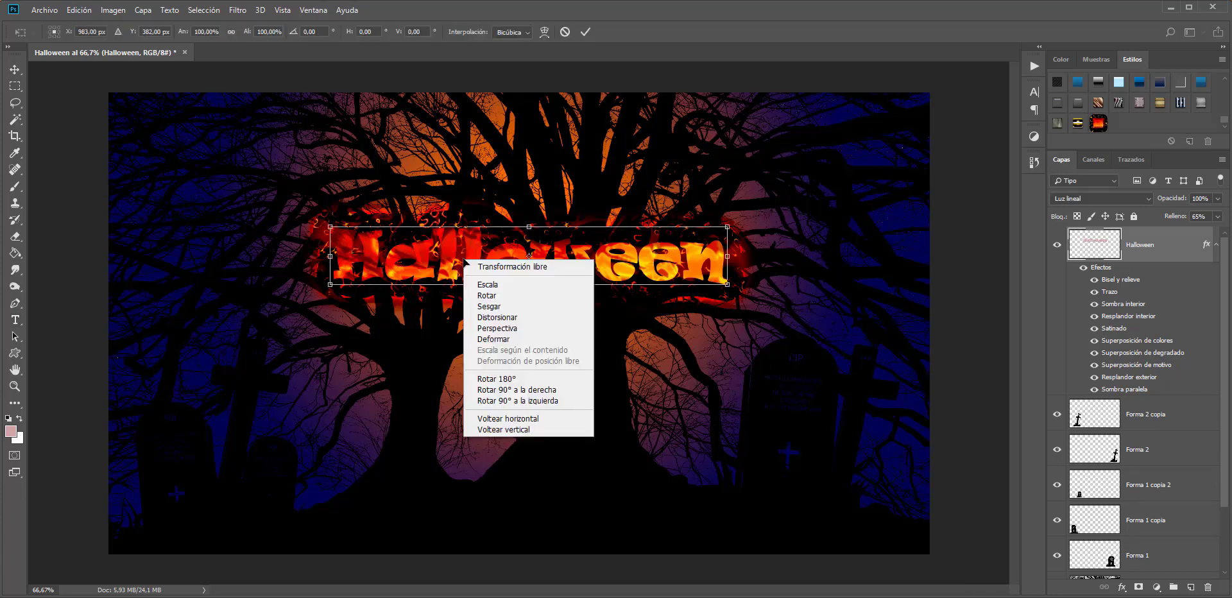
left_click(492, 328)
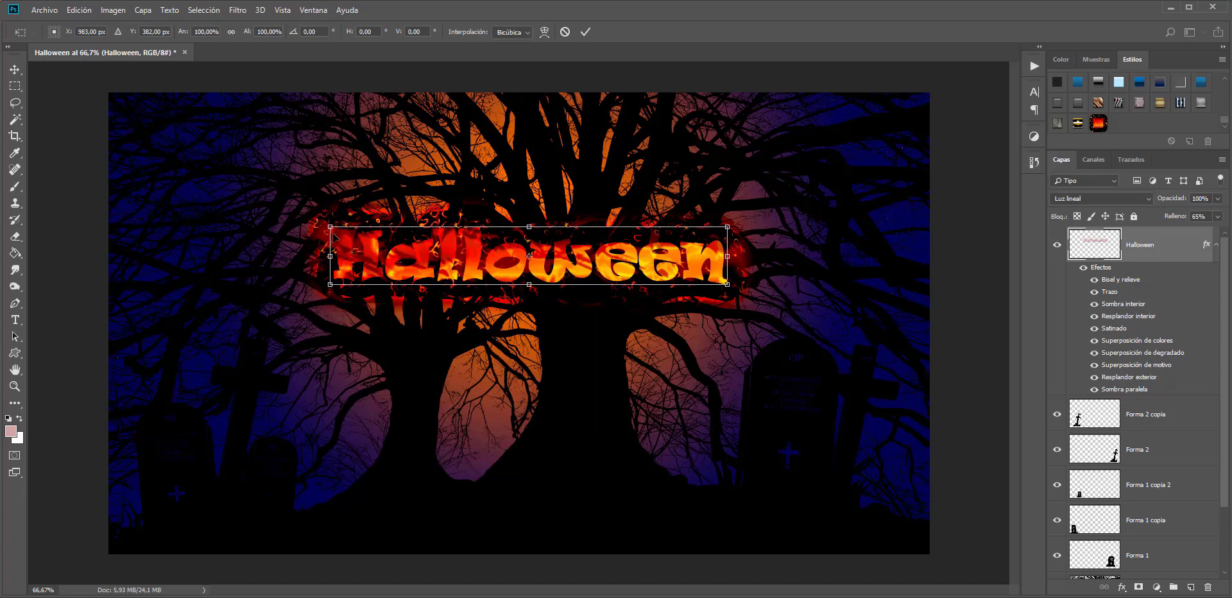
left_click_drag(331, 228, 329, 200)
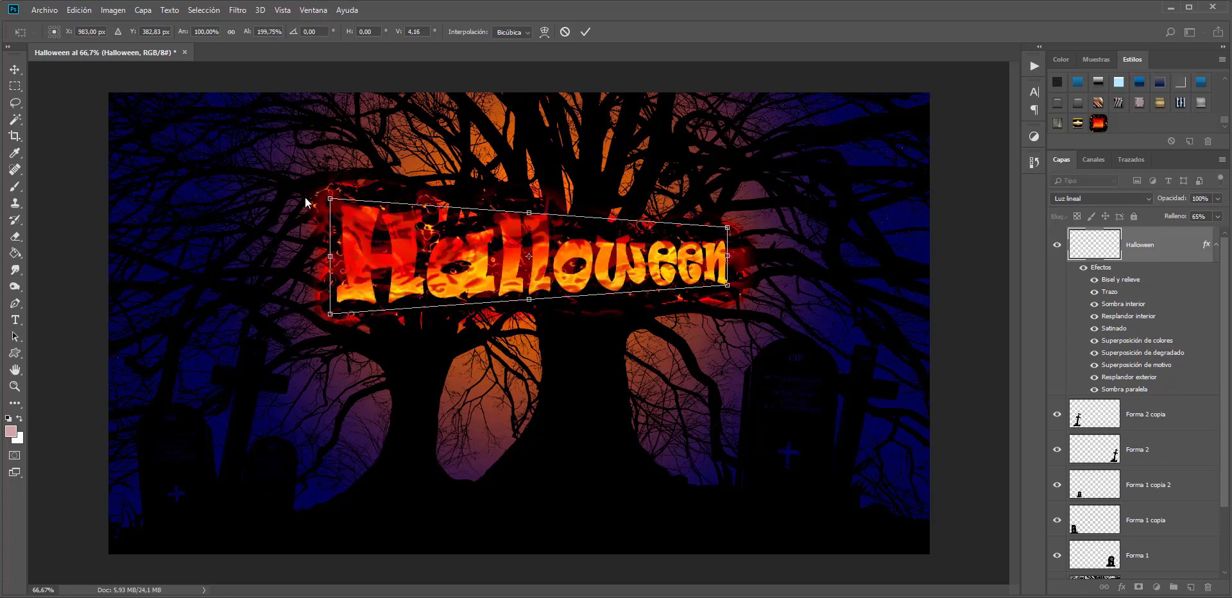
left_click(590, 31)
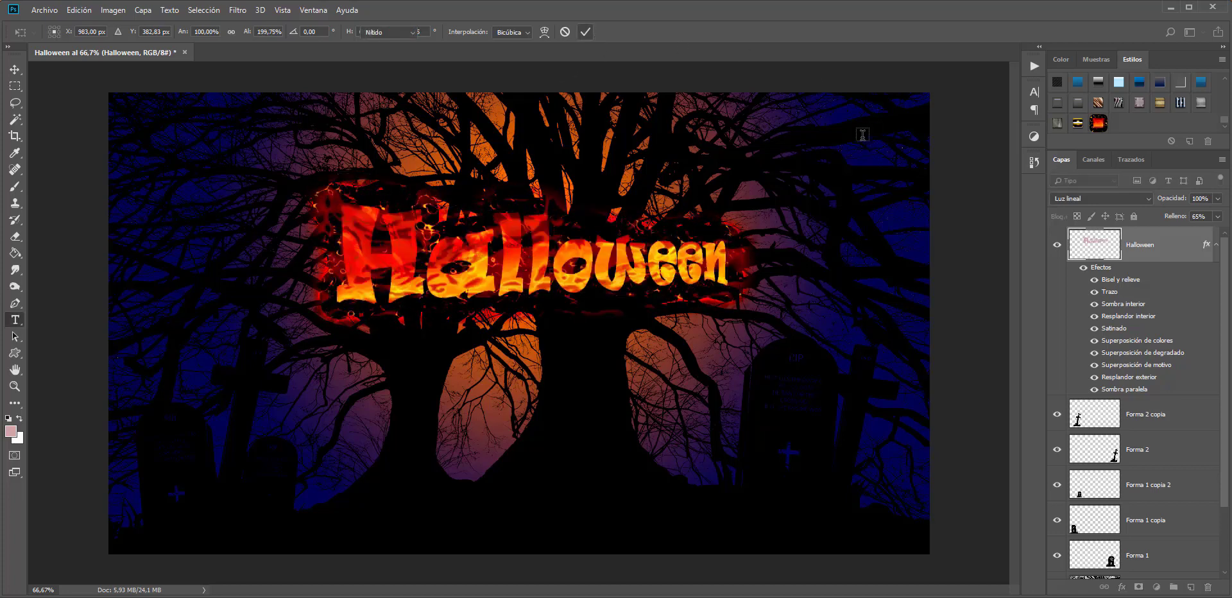
Move the Halloween title down to sit low across the ground between the tombstones
left_click(14, 69)
left_click_drag(537, 311, 535, 401)
left_click_drag(536, 449, 523, 492)
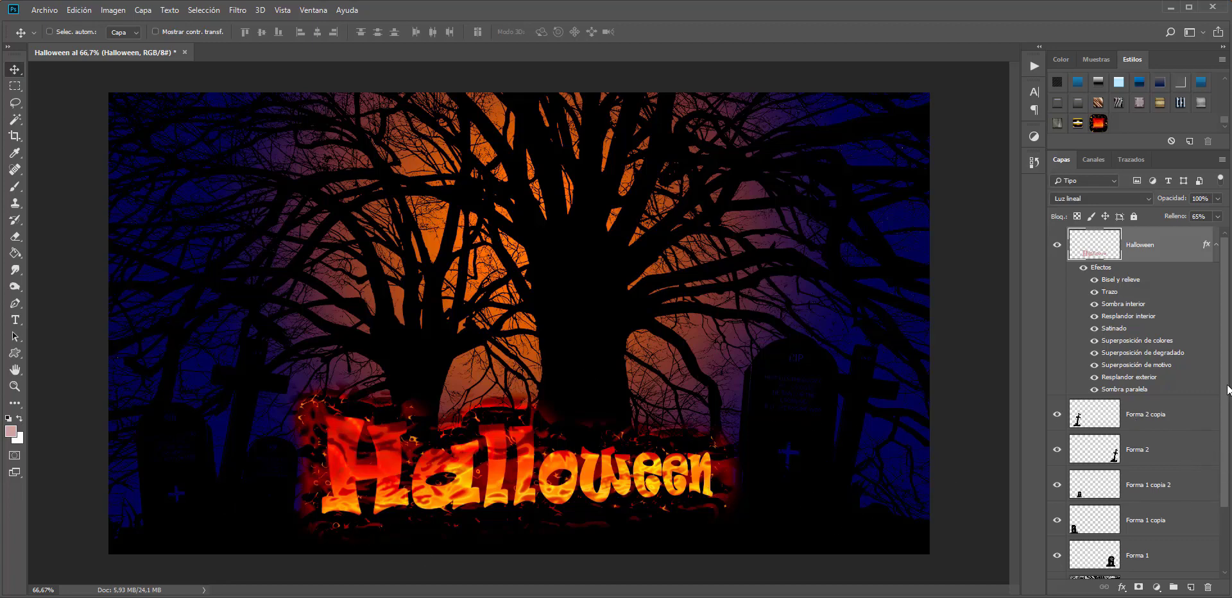
scroll(1225, 379, "down", 3)
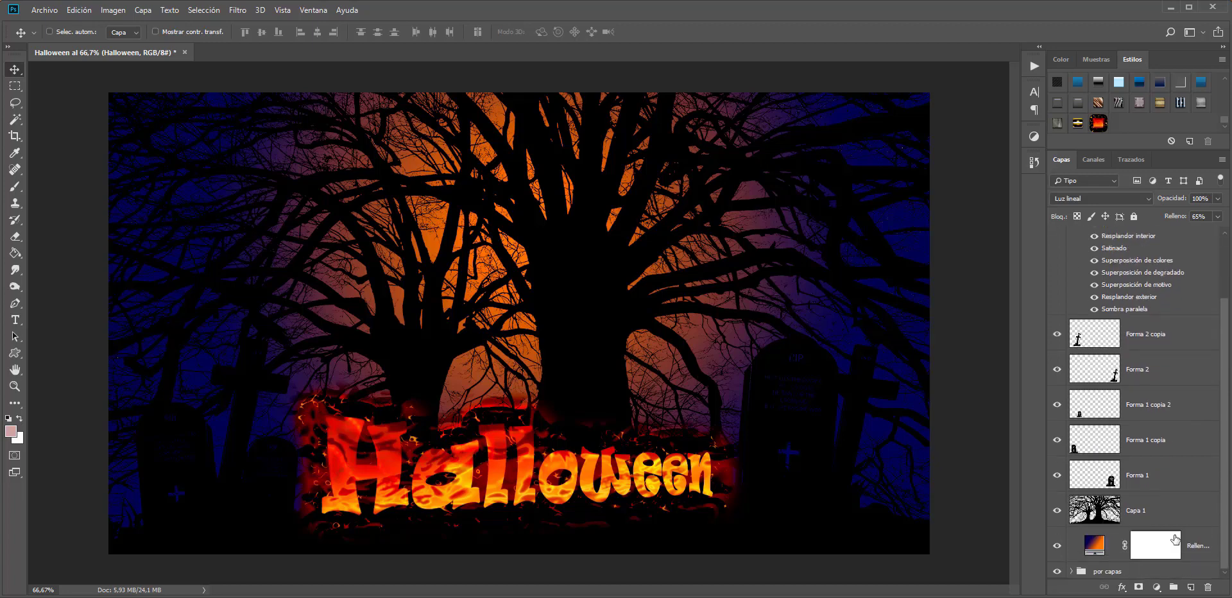
Add an empty layer Capa 2 above the gradient fill and tag it yellow
left_click(1191, 552)
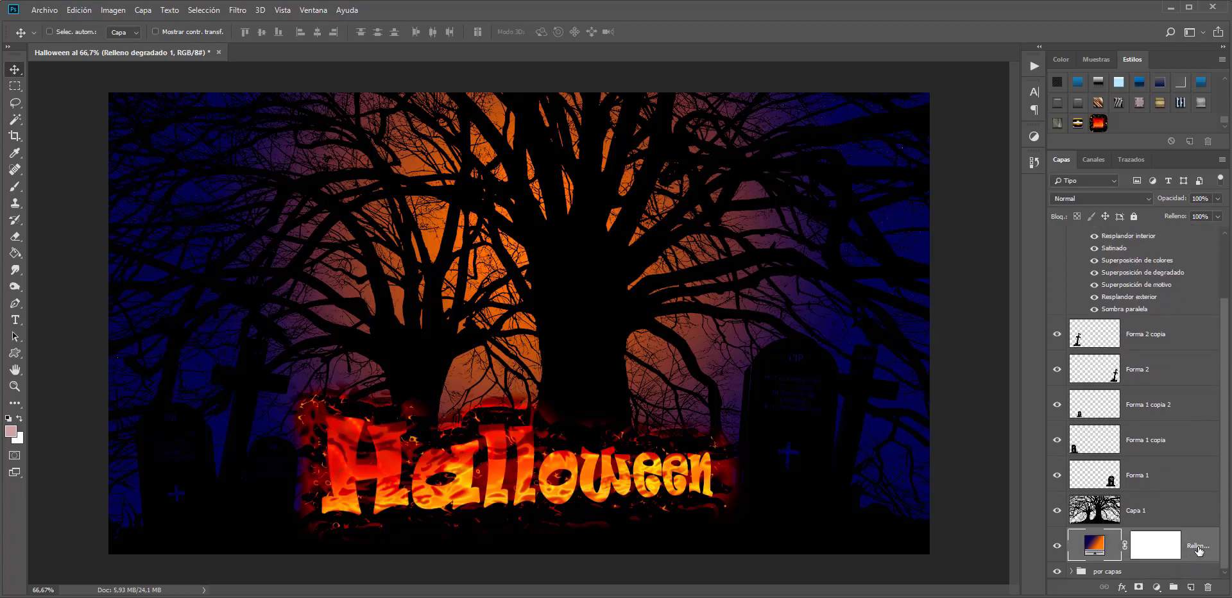
left_click(1190, 587)
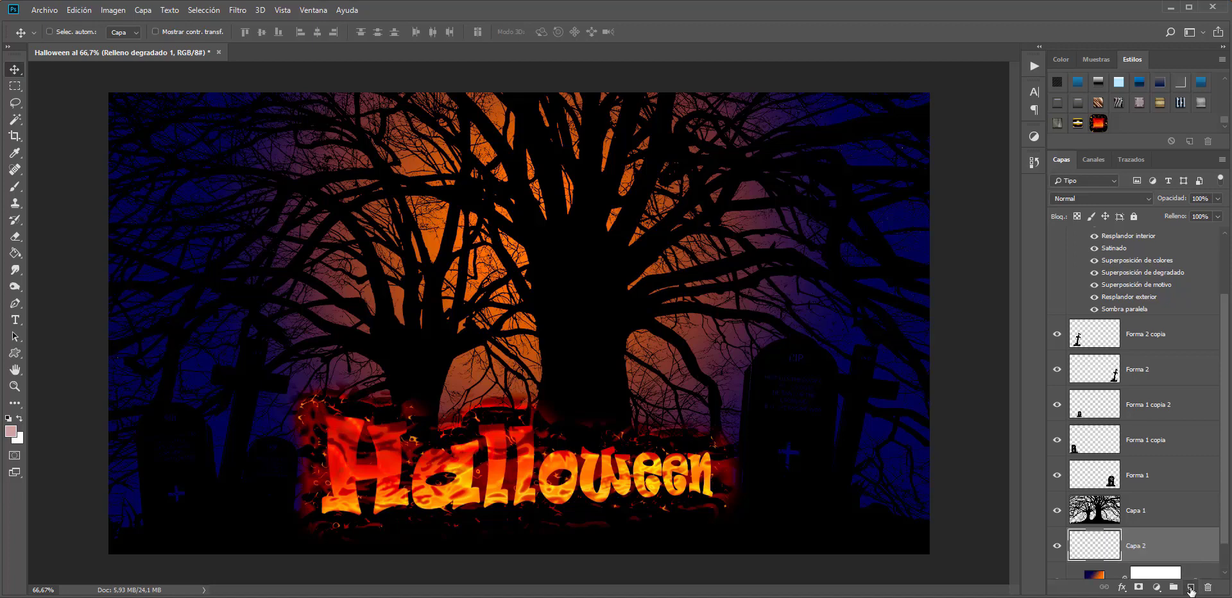
left_click_drag(1223, 475, 1225, 517)
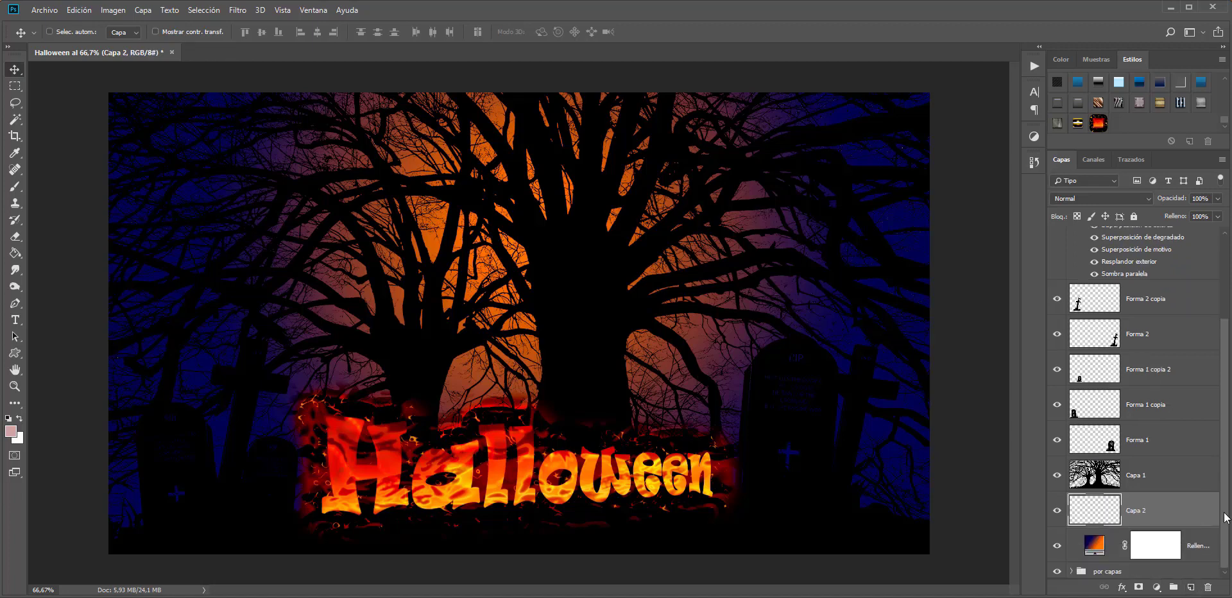
right_click(1176, 511)
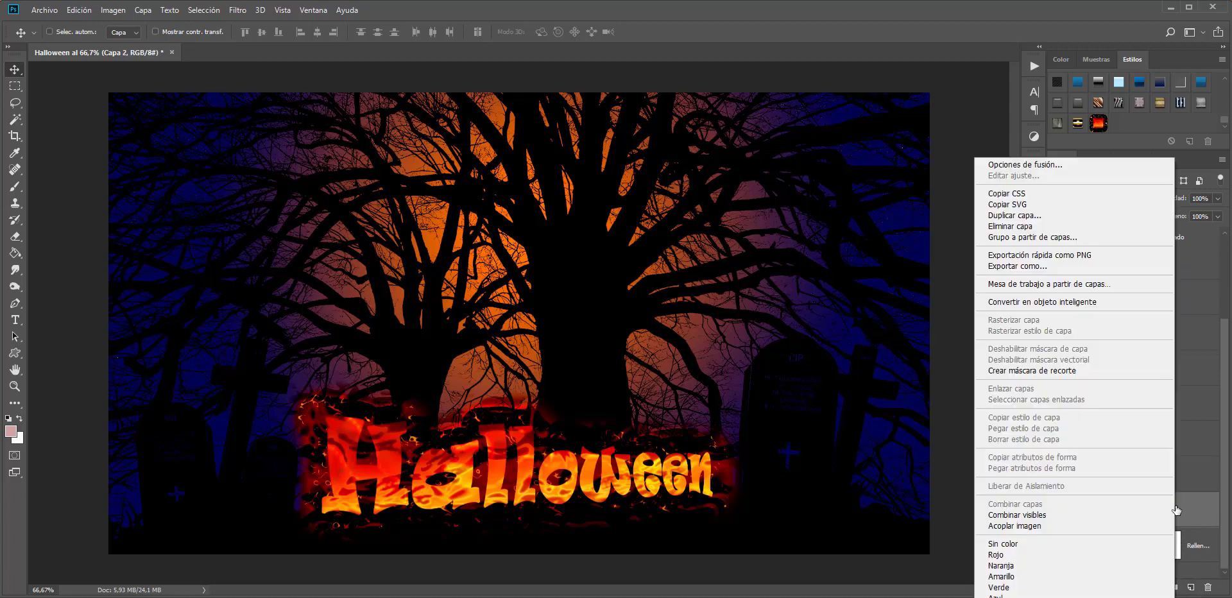
left_click(982, 578)
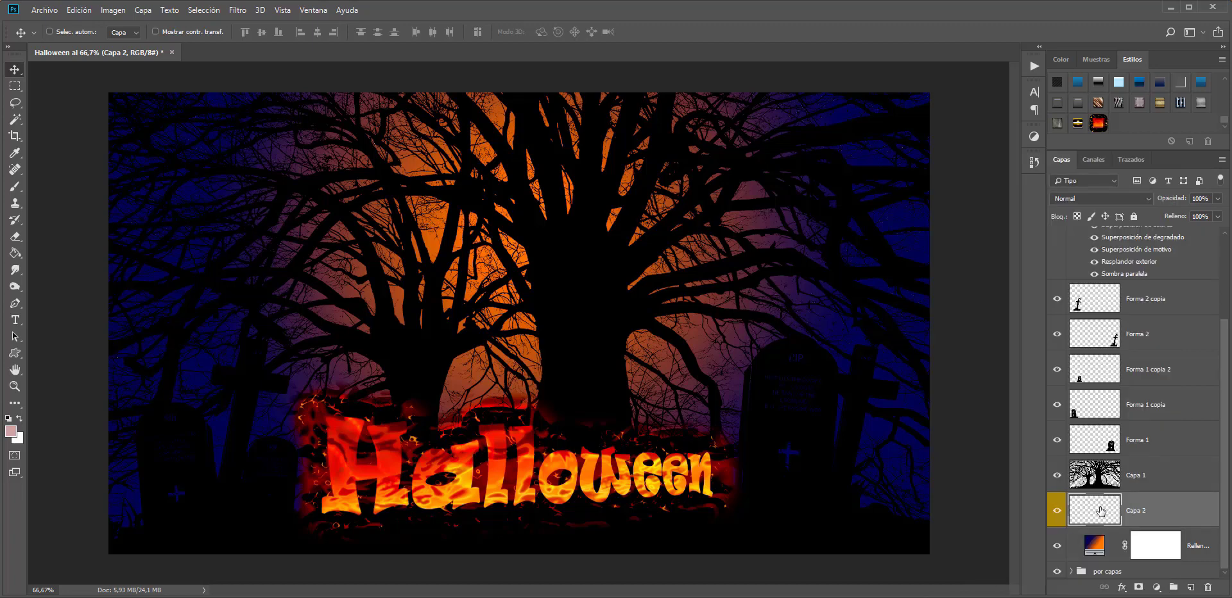
Select the Brush tool with a soft round brush preset
left_click(15, 186)
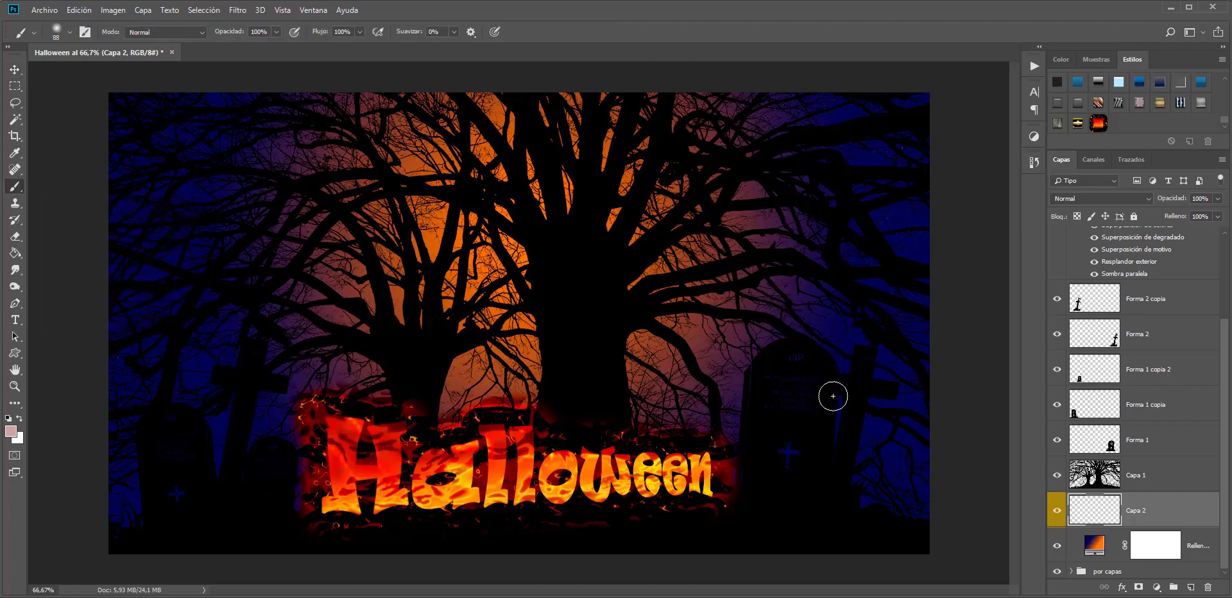
right_click(364, 168)
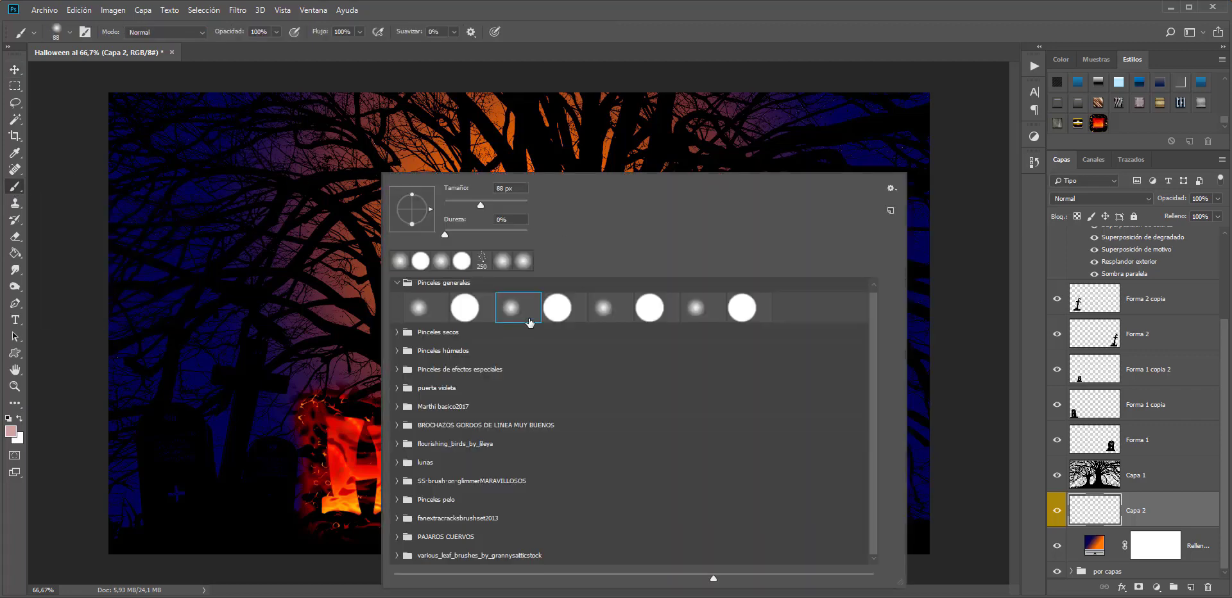
left_click(514, 315)
left_click(520, 152)
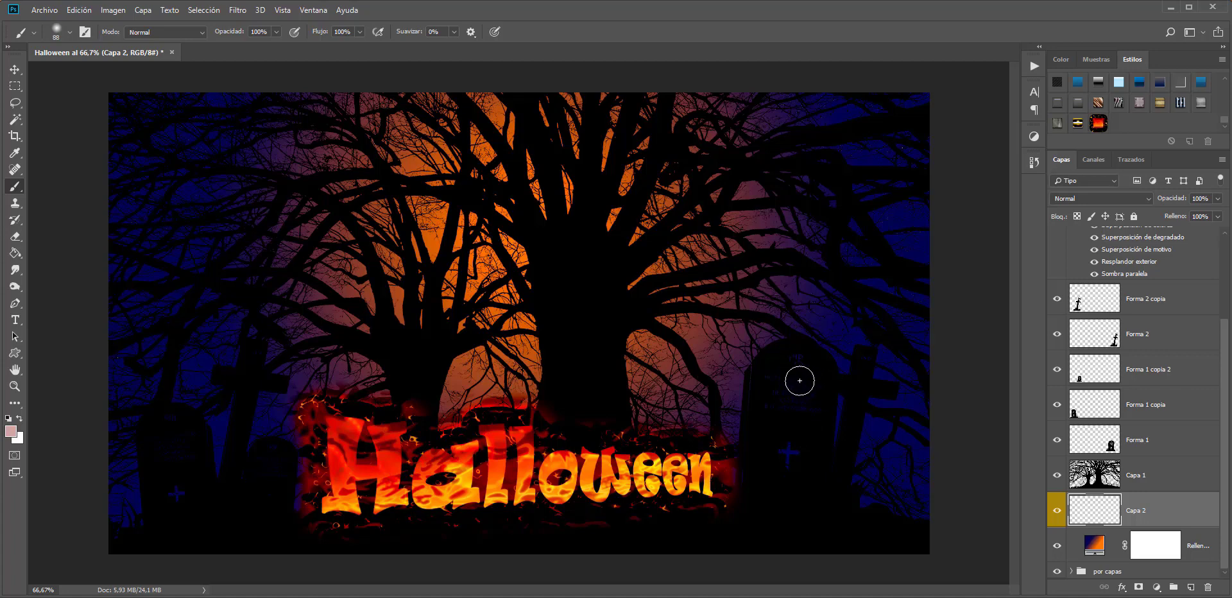
Paint light over the inscriptions and crosses of the right, left and small tombstones
left_click_drag(798, 385, 789, 467)
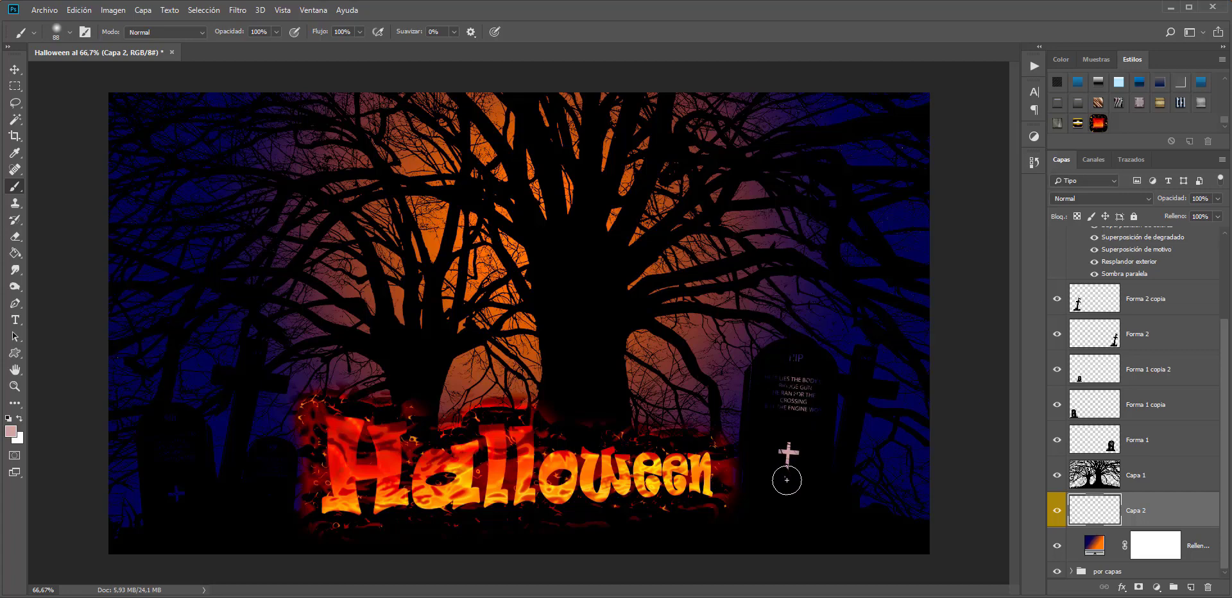
mouse_move(170, 441)
left_mouse_down()
mouse_move(170, 426)
mouse_move(177, 514)
left_mouse_up()
left_click_drag(269, 461, 265, 523)
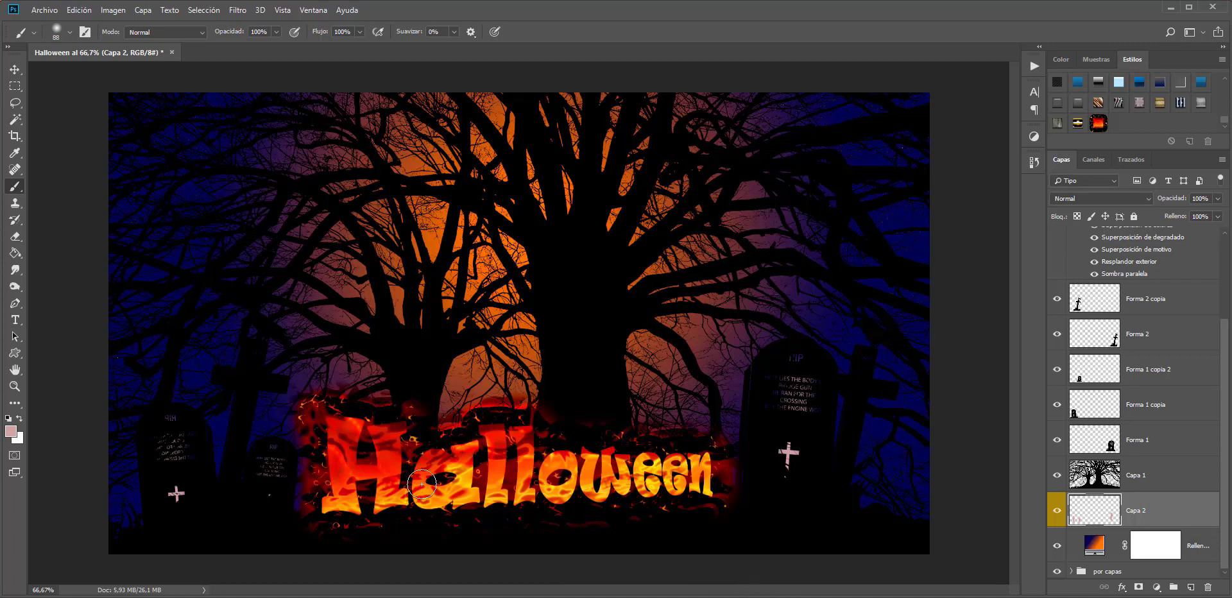
Apply the flame style to Capa 2 and paint a red glow along a tombstone's left edge
left_click(1100, 124)
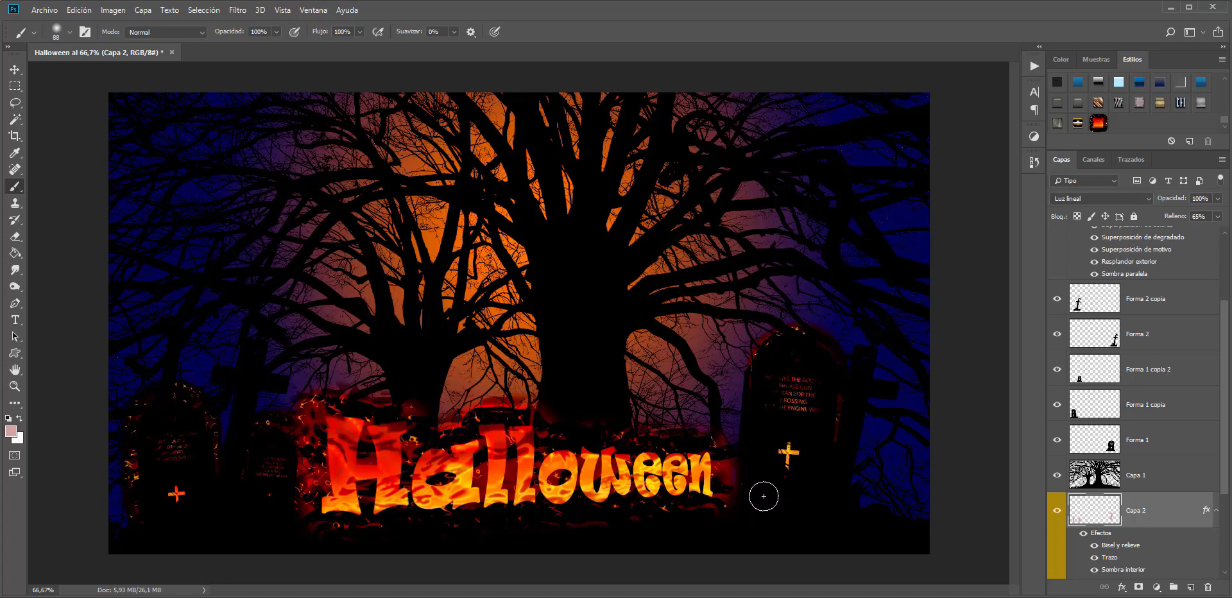
left_click_drag(739, 434, 738, 440)
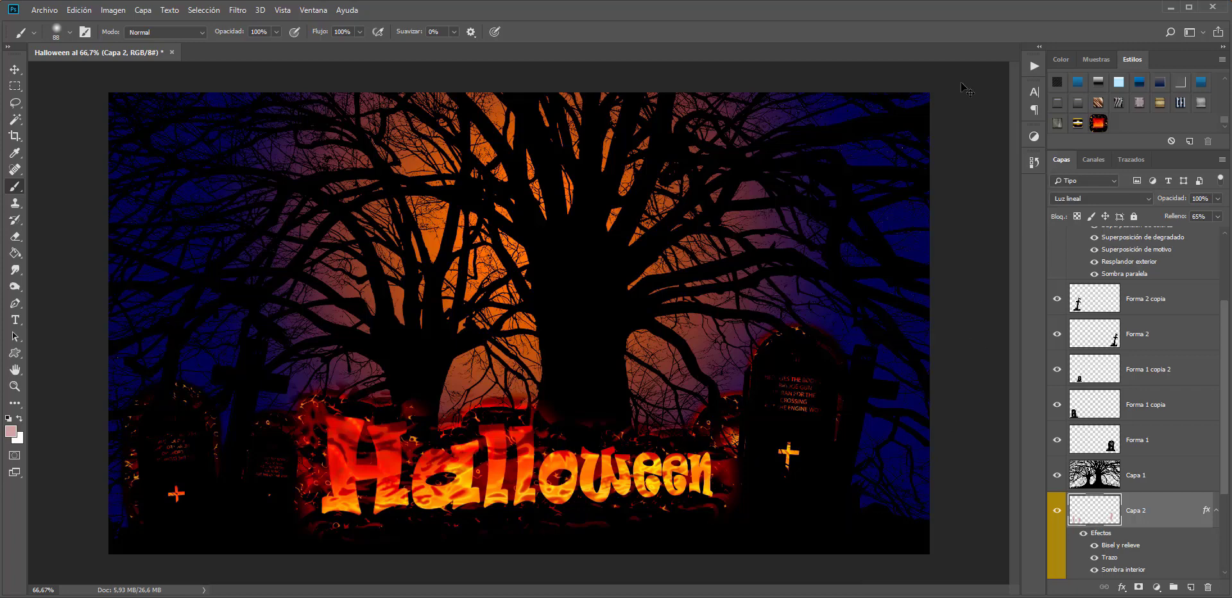
left_click(1034, 162)
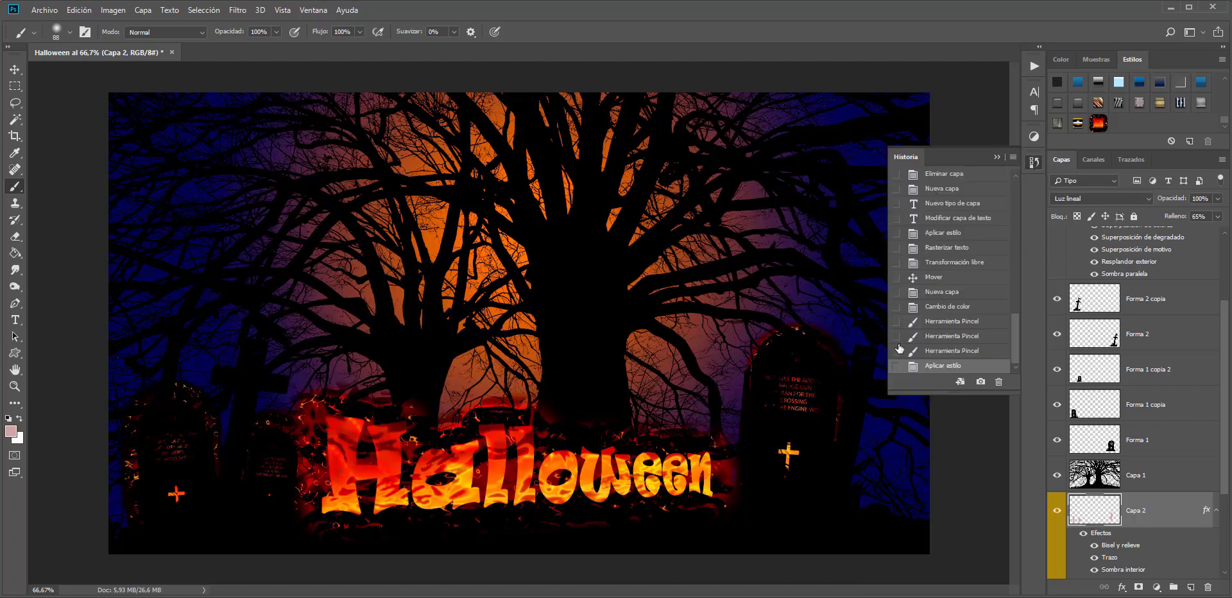
left_click(997, 157)
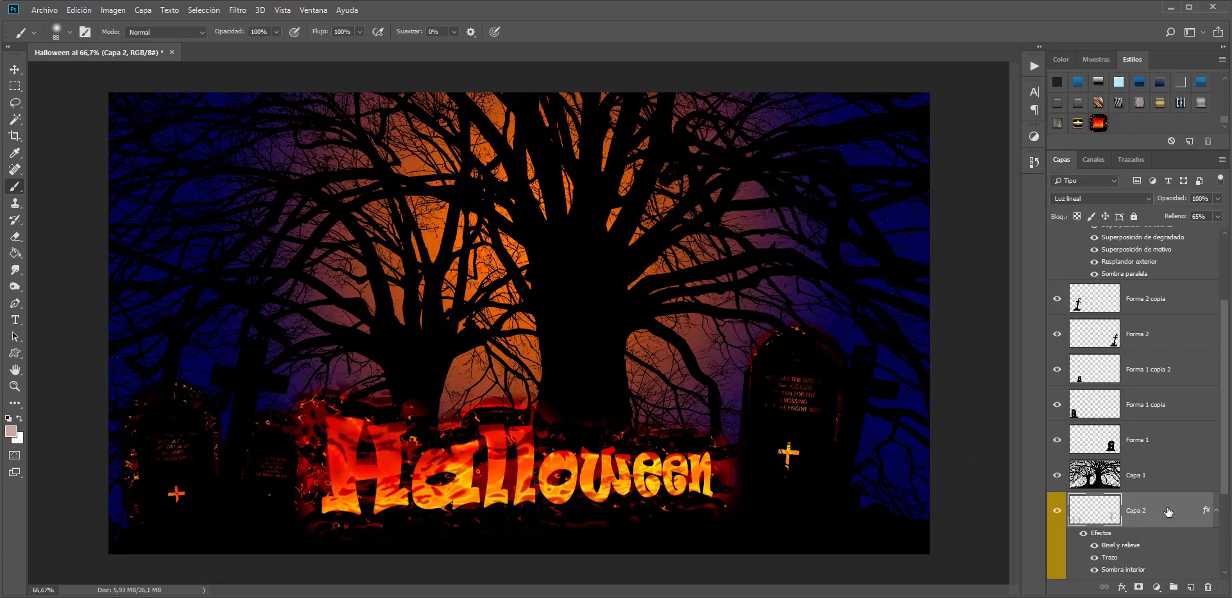
Add a red-tagged Capa 3 set to Sobreexponer color and sample orange from the poster
left_click(1191, 589)
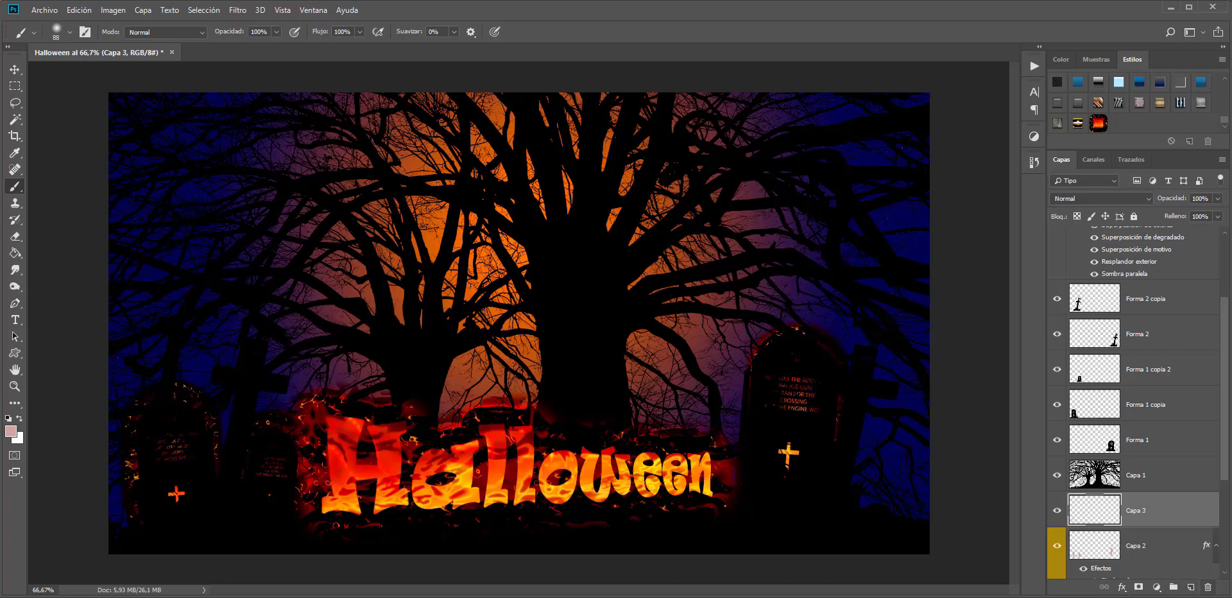
left_click(1085, 199)
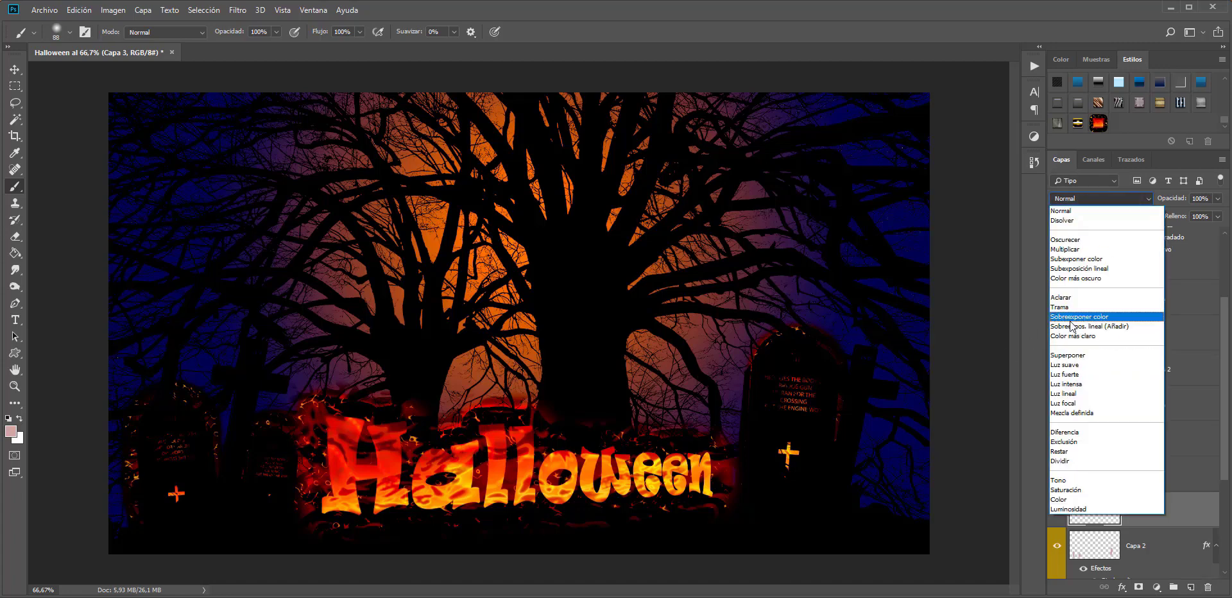
left_click(1103, 317)
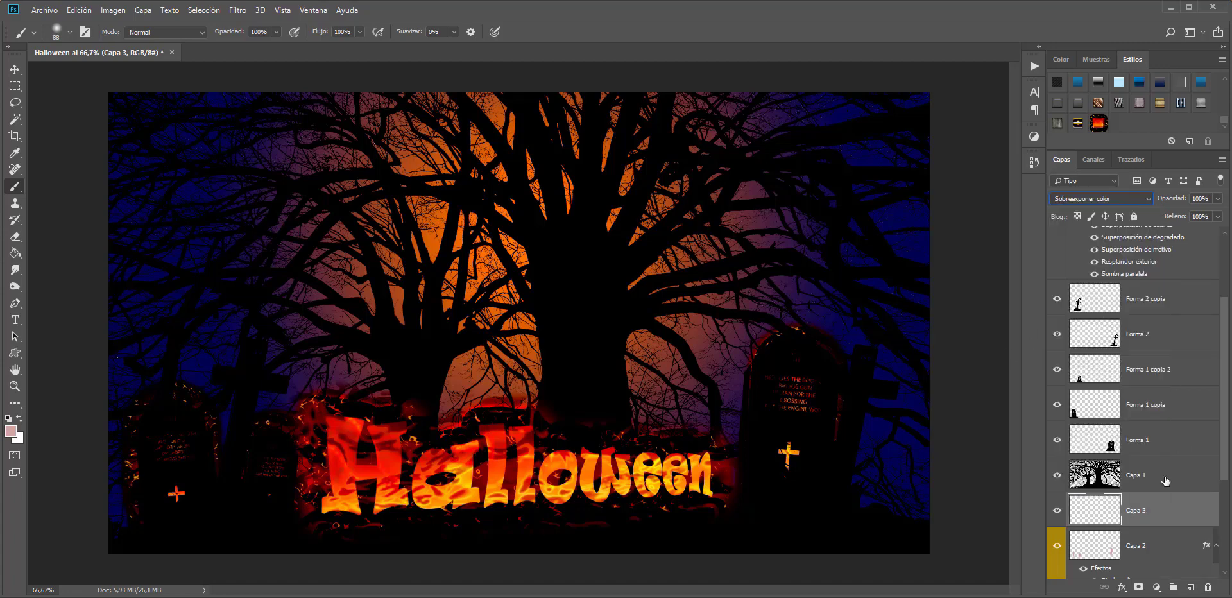
right_click(1176, 511)
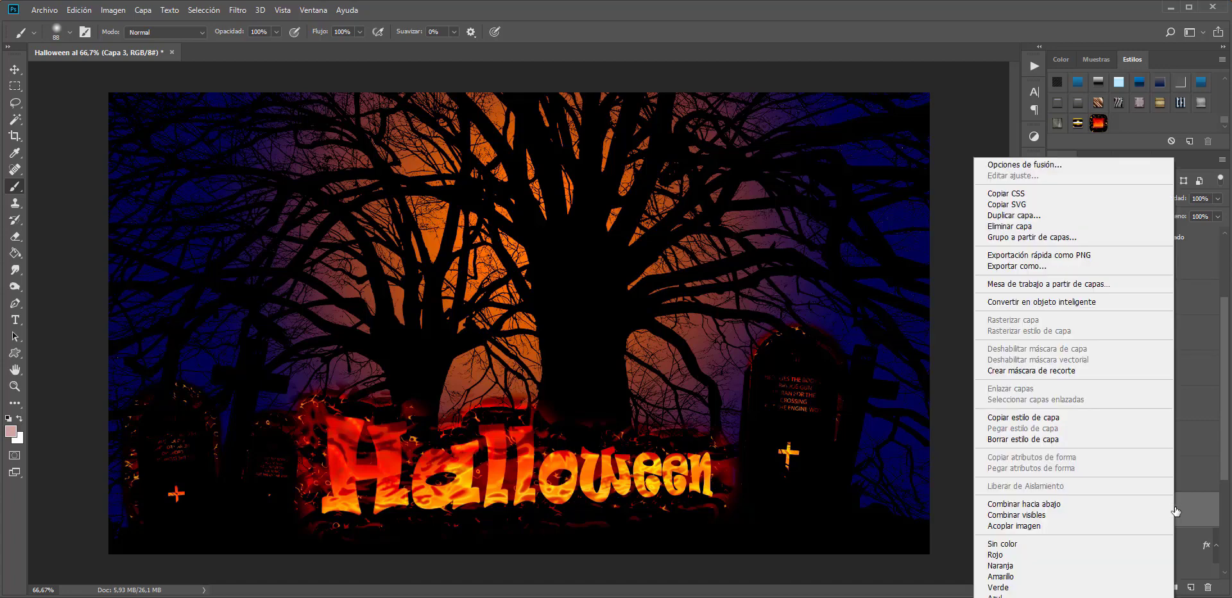
left_click(1002, 557)
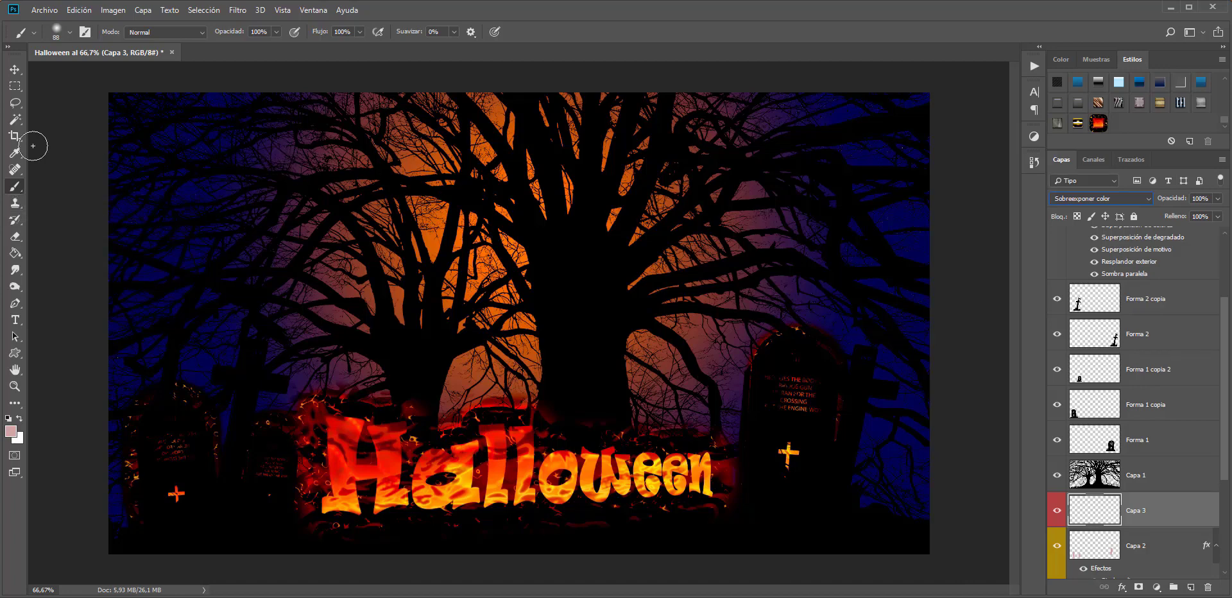
key("alt")
left_click(436, 234, "alt")
With a 289 px brush, paint orange glows around the tombstones, title and tree base
right_click(755, 347, "alt")
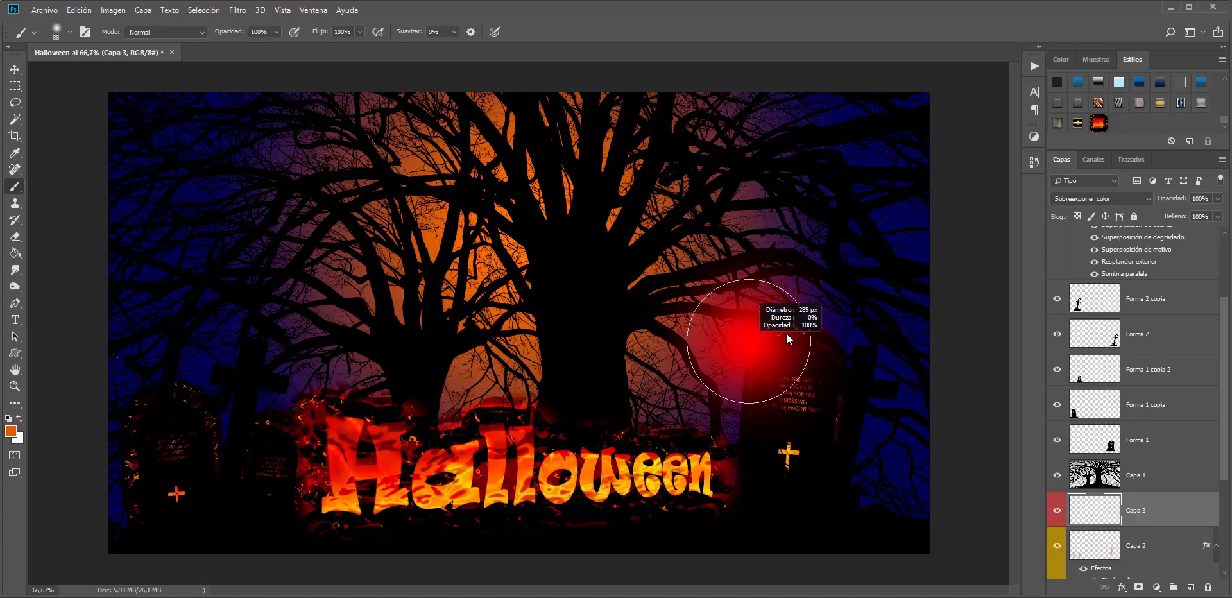
mouse_move(756, 347)
left_mouse_down()
mouse_move(809, 341)
mouse_move(780, 328)
mouse_move(729, 417)
left_mouse_up()
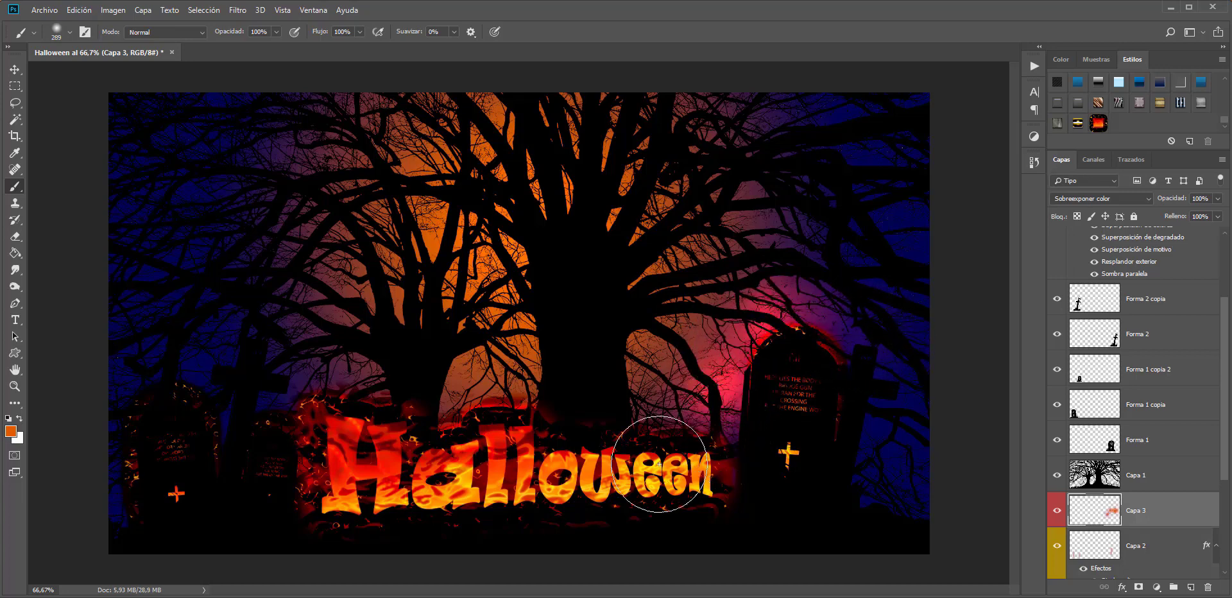
left_click(294, 417)
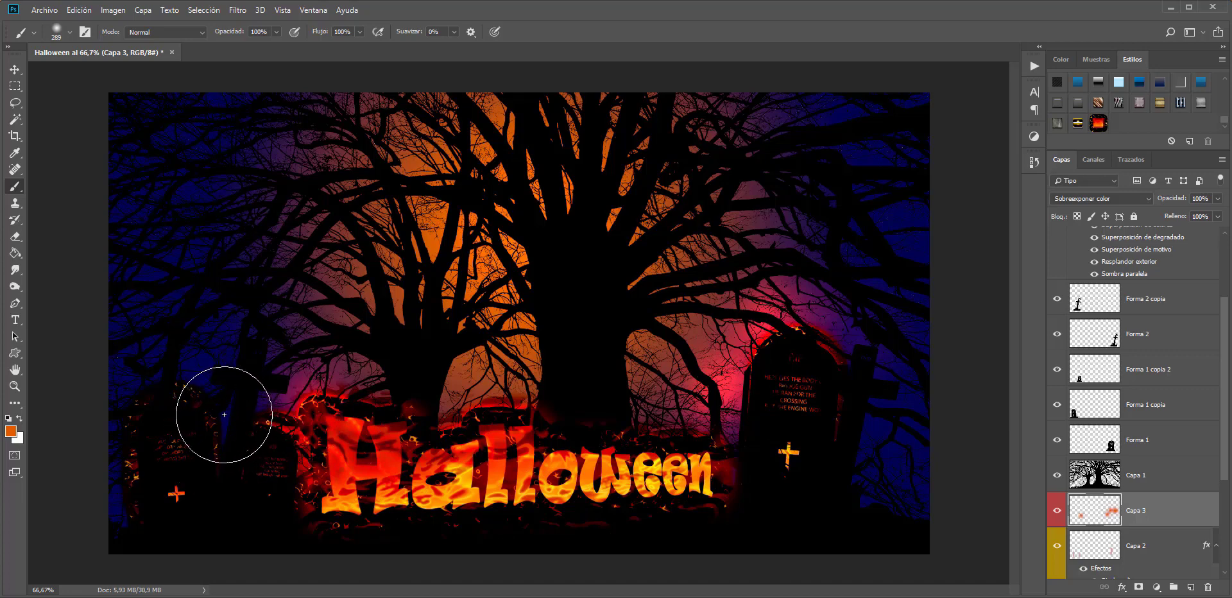
left_click_drag(220, 411, 220, 478)
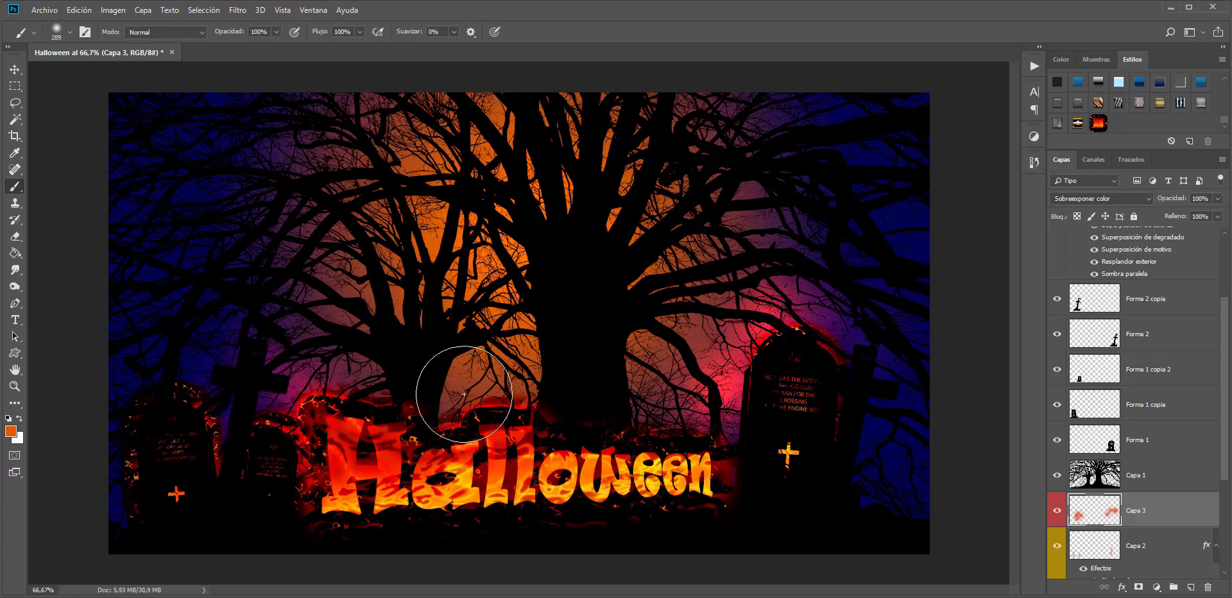
left_click(523, 387)
left_click_drag(523, 387, 599, 379)
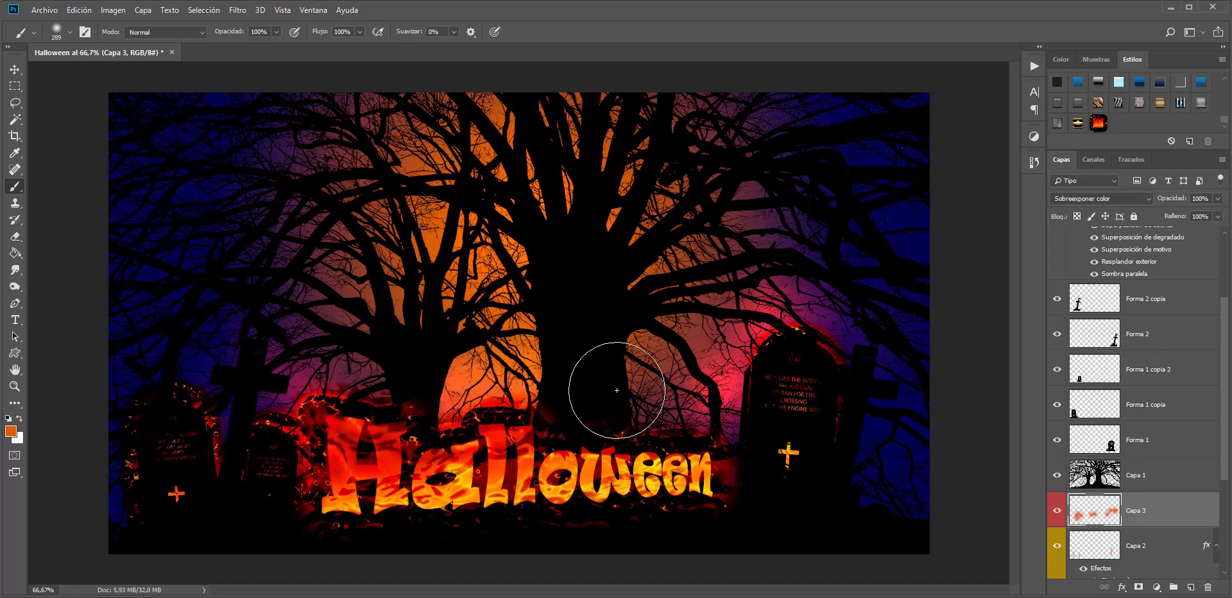
left_click(603, 424)
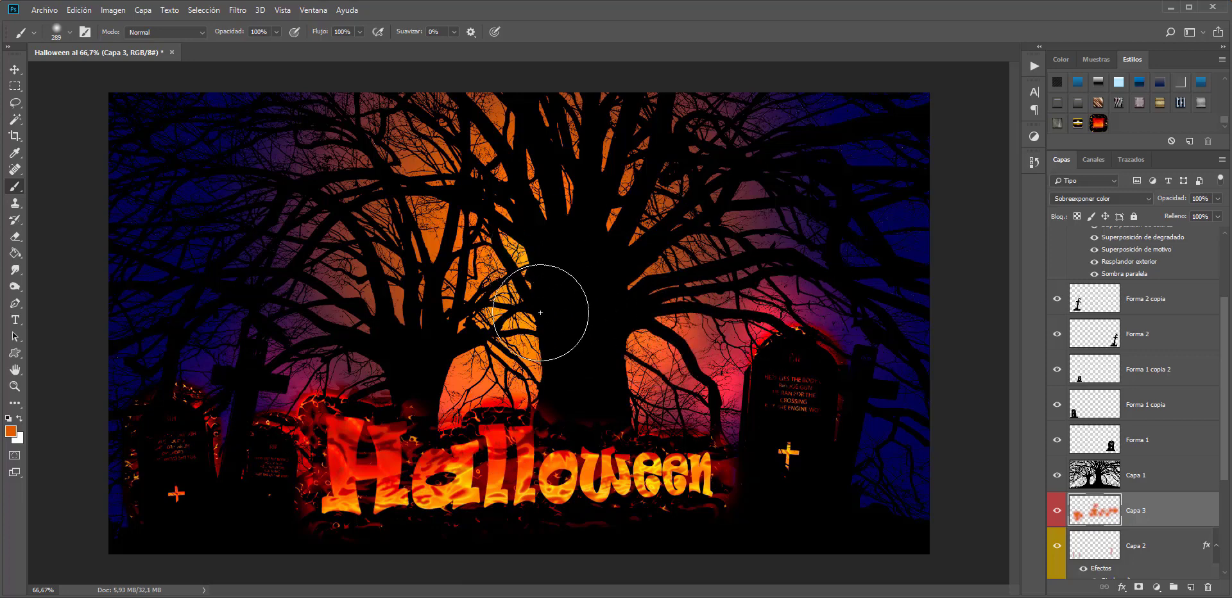
left_click_drag(550, 285, 607, 313)
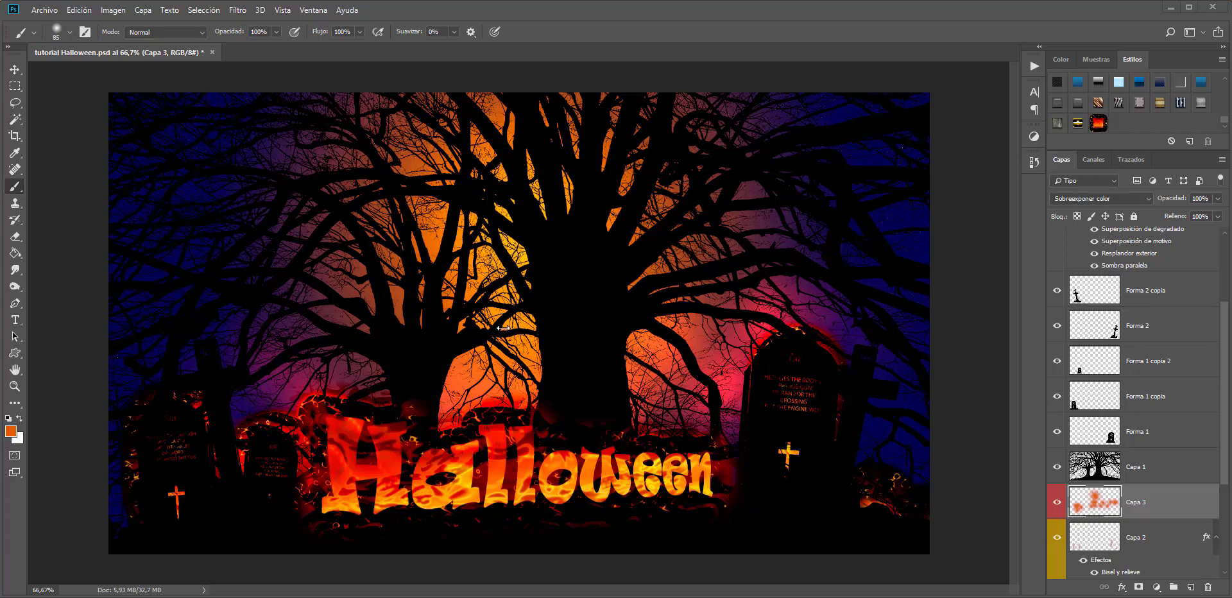
left_click(1114, 473)
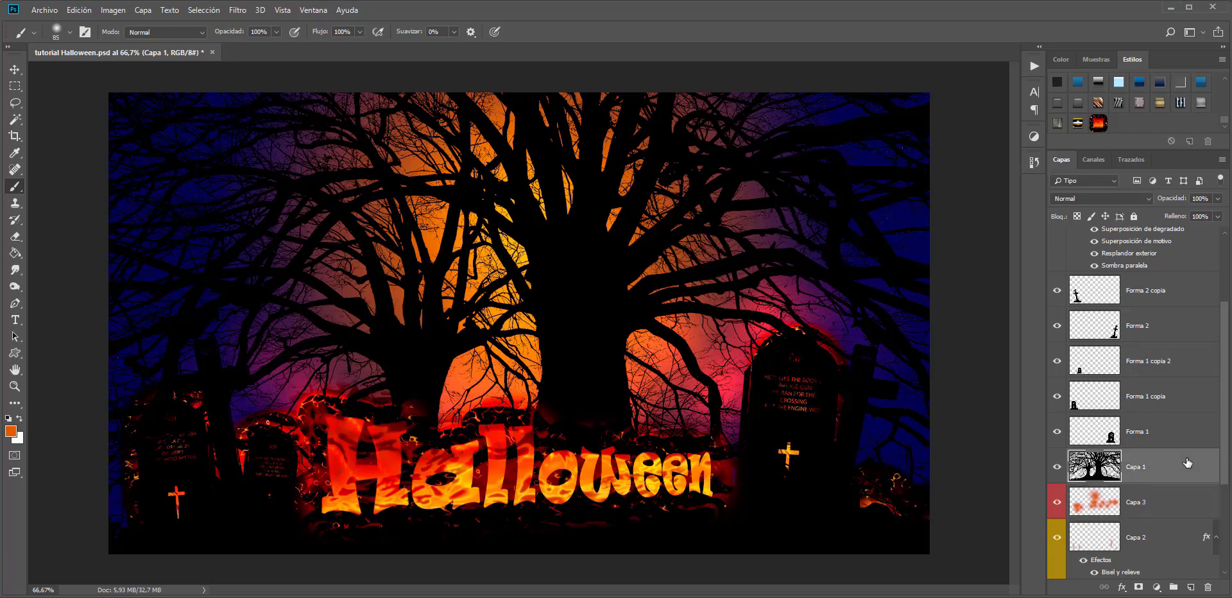